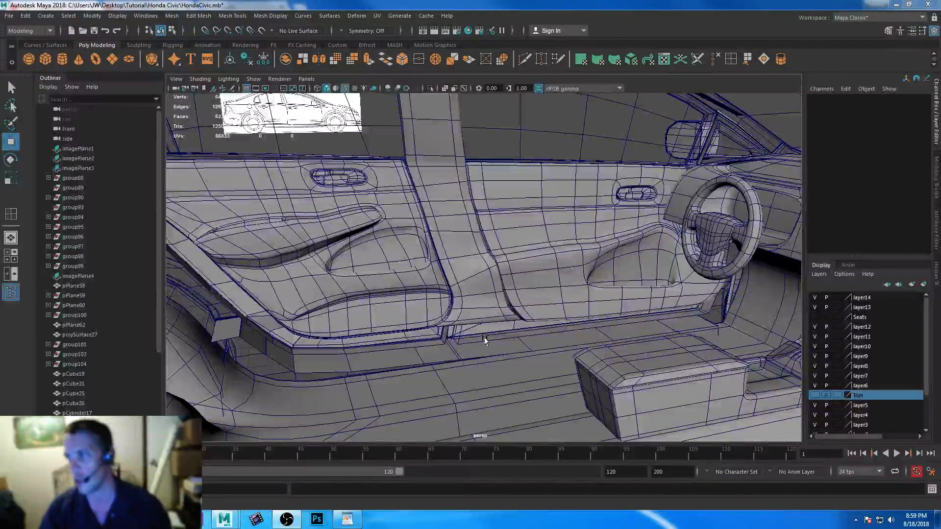
# Create a polygon plane about 0.5 by 0.72 units in the top view, beside the driver's door
pyautogui.scroll(5, 484, 339)
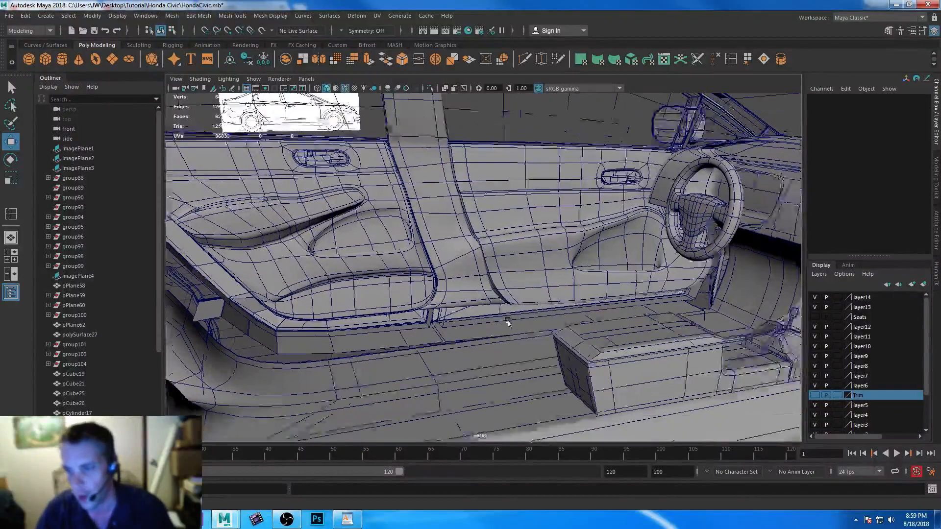
pyautogui.scroll(-6, 484, 340)
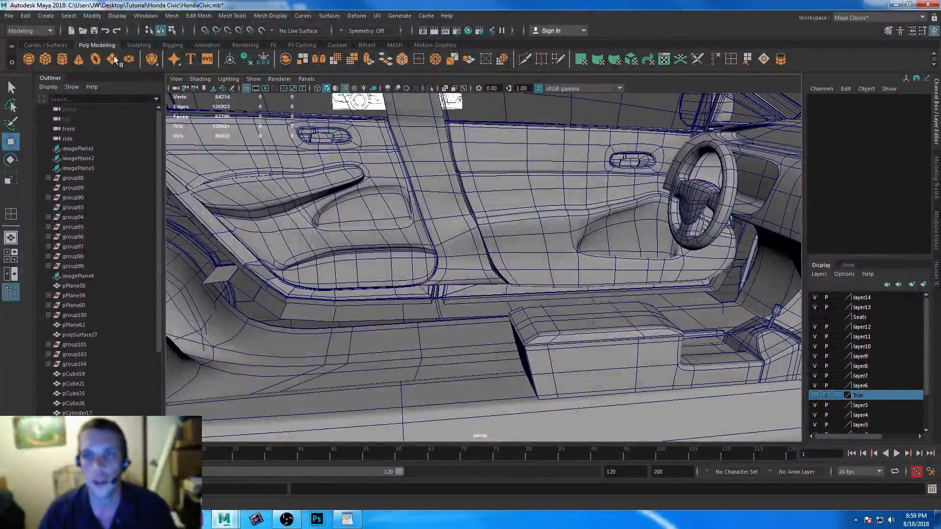
pyautogui.press('space')
pyautogui.press('space')
pyautogui.scroll(-4, 314, 250)
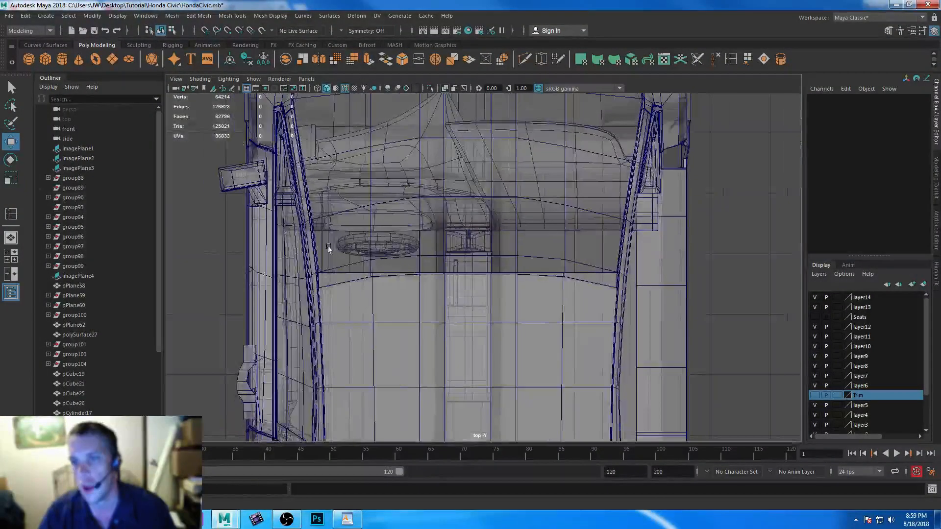
pyautogui.scroll(3, 454, 225)
pyautogui.keyDown('alt'); pyautogui.moveTo(492, 257); pyautogui.dragTo(474, 249, button='middle'); pyautogui.keyUp('alt')
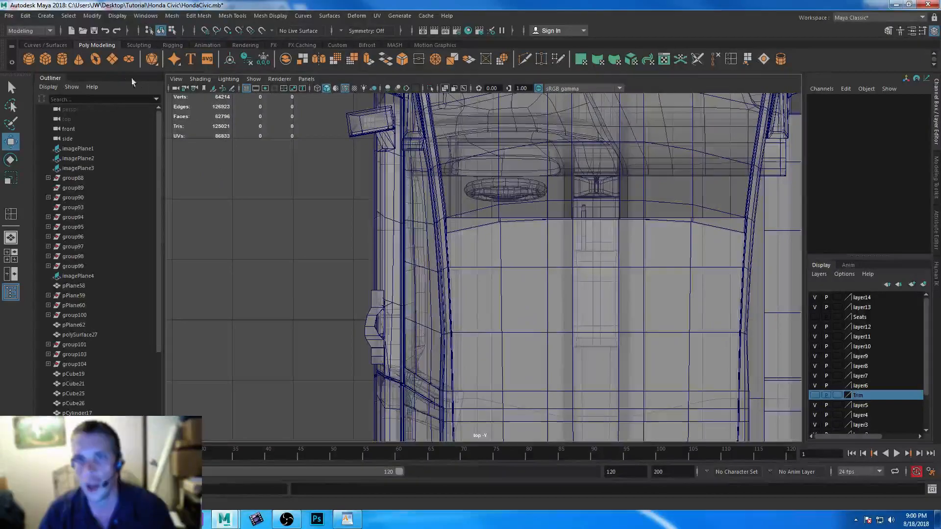
pyautogui.click(370, 61)
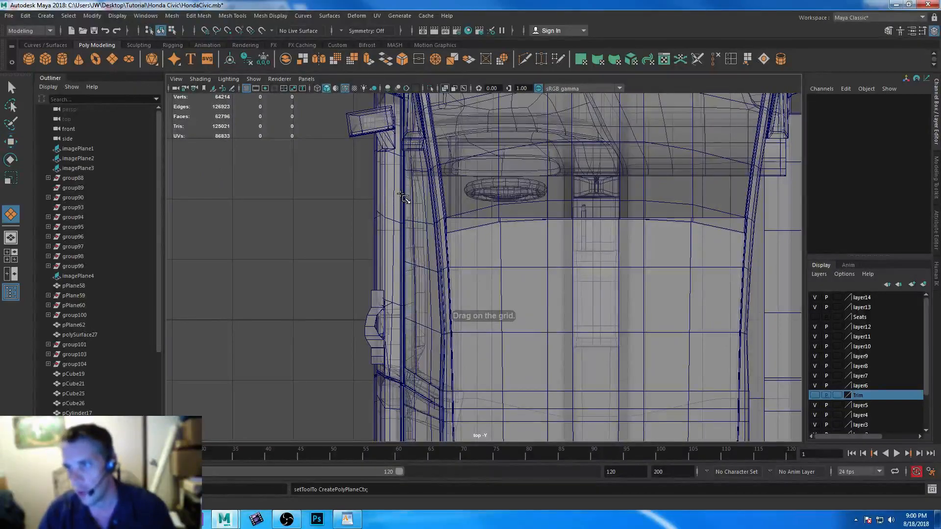
pyautogui.moveTo(395, 195); pyautogui.dragTo(427, 236)
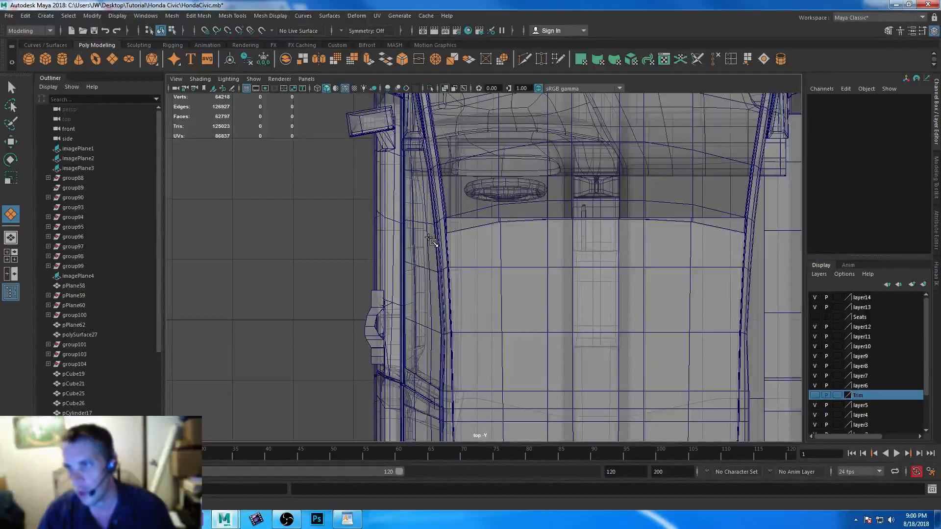
# Raise the new plane in the perspective view to the level of the sill below the front door panel
pyautogui.press('w')
pyautogui.press('space')
pyautogui.press('space')
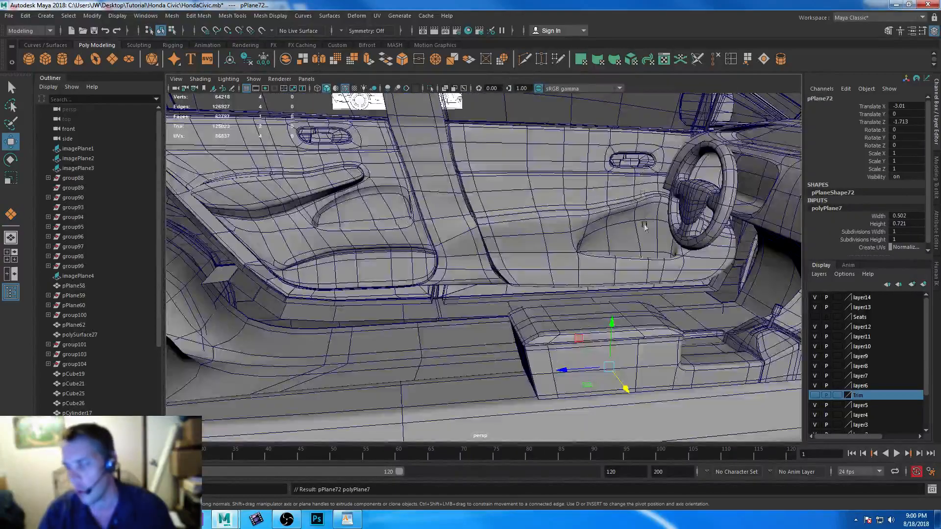
pyautogui.moveTo(609, 276); pyautogui.dragTo(609, 245)
pyautogui.press('f')
pyautogui.keyDown('alt'); pyautogui.moveTo(612, 373); pyautogui.dragTo(565, 319); pyautogui.keyUp('alt')
pyautogui.keyDown('alt'); pyautogui.moveTo(536, 356); pyautogui.dragTo(498, 324); pyautogui.keyUp('alt')
# Move the plane's door-side edge outward against the door sill
pyautogui.moveTo(332, 188); pyautogui.dragTo(332, 162, button='right')
pyautogui.click(258, 199)
pyautogui.moveTo(308, 194); pyautogui.dragTo(248, 196)
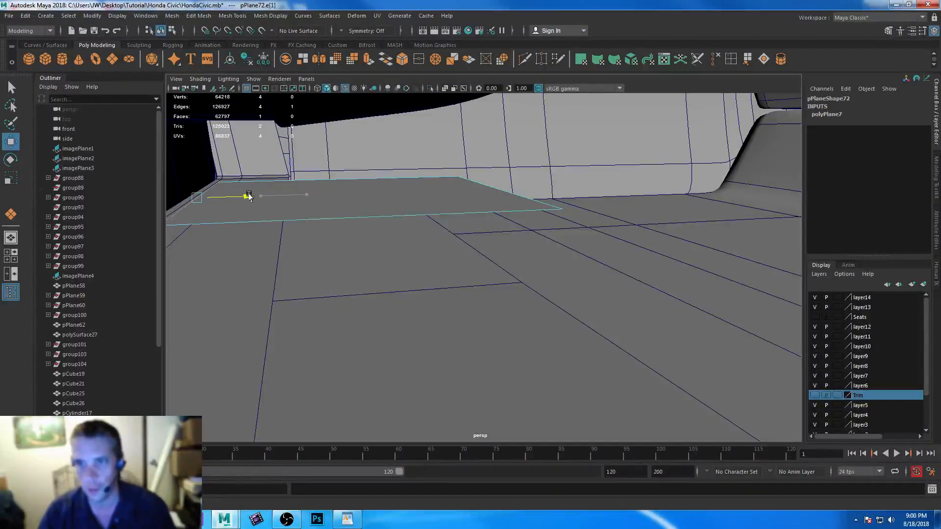
pyautogui.keyDown('alt'); pyautogui.moveTo(443, 284); pyautogui.dragTo(401, 286); pyautogui.keyUp('alt')
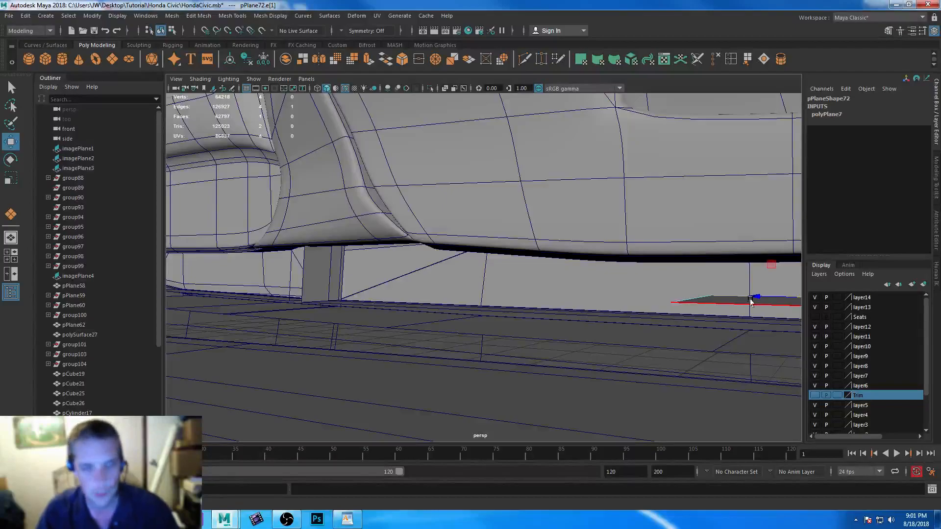
# Move the plane's front edge forward to the front end of the door sill
pyautogui.press('f')
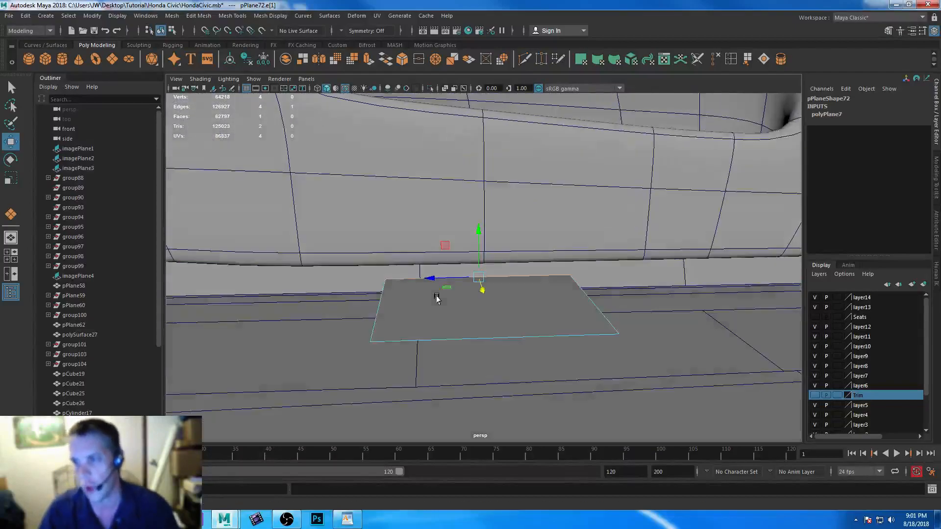
pyautogui.keyDown('alt'); pyautogui.moveTo(674, 338); pyautogui.dragTo(439, 338, button='middle'); pyautogui.keyUp('alt')
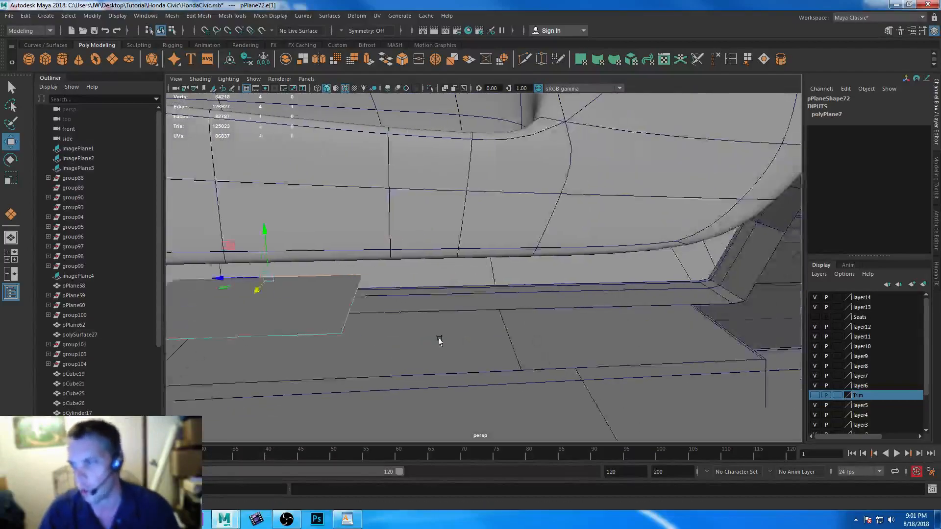
pyautogui.click(351, 296)
pyautogui.moveTo(345, 308); pyautogui.dragTo(736, 289)
pyautogui.keyDown('alt'); pyautogui.moveTo(653, 294); pyautogui.dragTo(605, 296); pyautogui.keyUp('alt')
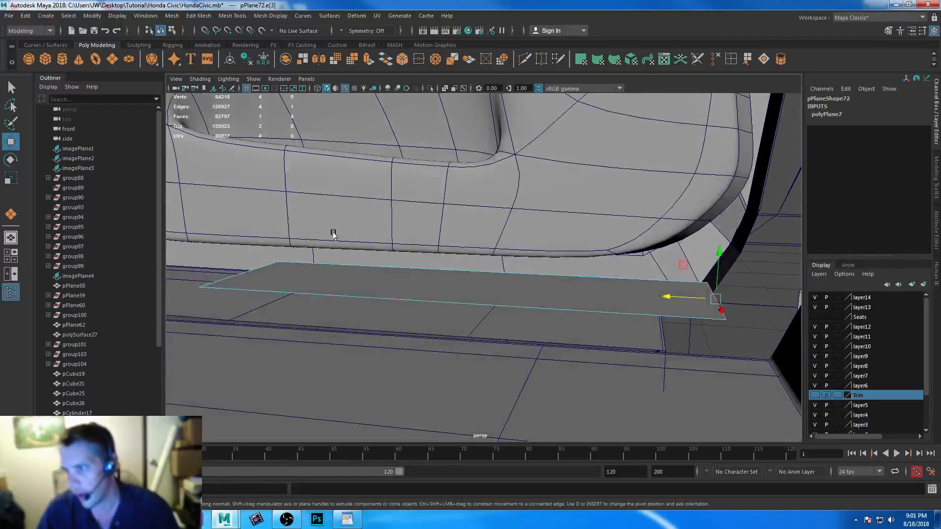
# Stretch the plane's rear edge back past the center pillar to where the sill bends below the rear door
pyautogui.keyDown('alt'); pyautogui.moveTo(333, 234); pyautogui.dragTo(548, 237, button='middle'); pyautogui.keyUp('alt')
pyautogui.click(454, 274)
pyautogui.moveTo(411, 273); pyautogui.dragTo(162, 266)
pyautogui.keyDown('alt'); pyautogui.moveTo(300, 267); pyautogui.dragTo(539, 275, button='middle'); pyautogui.keyUp('alt')
pyautogui.scroll(1, 521, 281)
pyautogui.keyDown('alt'); pyautogui.moveTo(522, 281); pyautogui.dragTo(474, 269); pyautogui.keyUp('alt')
pyautogui.keyDown('alt'); pyautogui.moveTo(417, 273); pyautogui.dragTo(218, 268); pyautogui.keyUp('alt')
pyautogui.keyDown('alt'); pyautogui.moveTo(419, 295); pyautogui.dragTo(557, 277, button='middle'); pyautogui.keyUp('alt')
pyautogui.keyDown('alt'); pyautogui.moveTo(557, 278); pyautogui.dragTo(470, 287); pyautogui.keyUp('alt')
pyautogui.keyDown('alt'); pyautogui.moveTo(426, 292); pyautogui.dragTo(626, 263, button='middle'); pyautogui.keyUp('alt')
pyautogui.moveTo(503, 239); pyautogui.dragTo(389, 245)
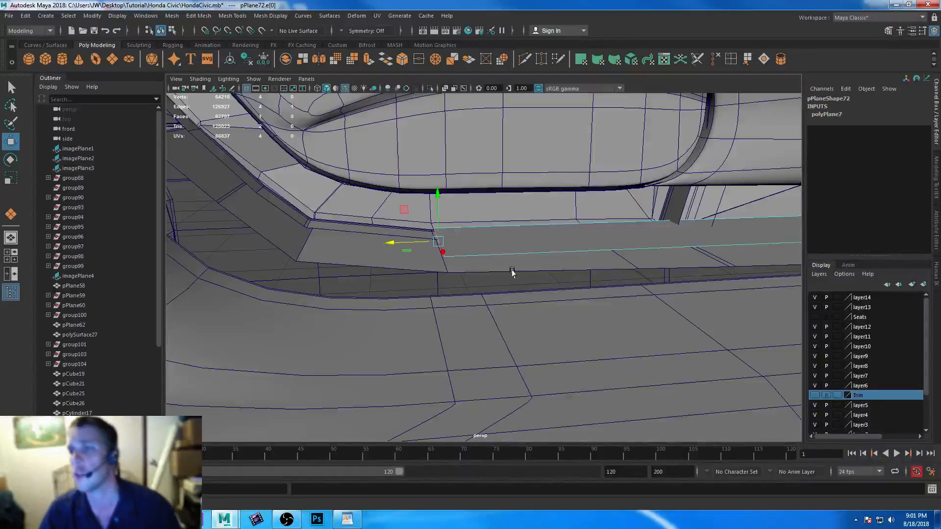
# Extrude the strip's rear edge backward along the sill to add another segment
pyautogui.keyDown('alt'); pyautogui.moveTo(709, 293); pyautogui.dragTo(683, 256, button='right'); pyautogui.keyUp('alt')
pyautogui.keyDown('alt'); pyautogui.moveTo(683, 256); pyautogui.dragTo(501, 293, button='middle'); pyautogui.keyUp('alt')
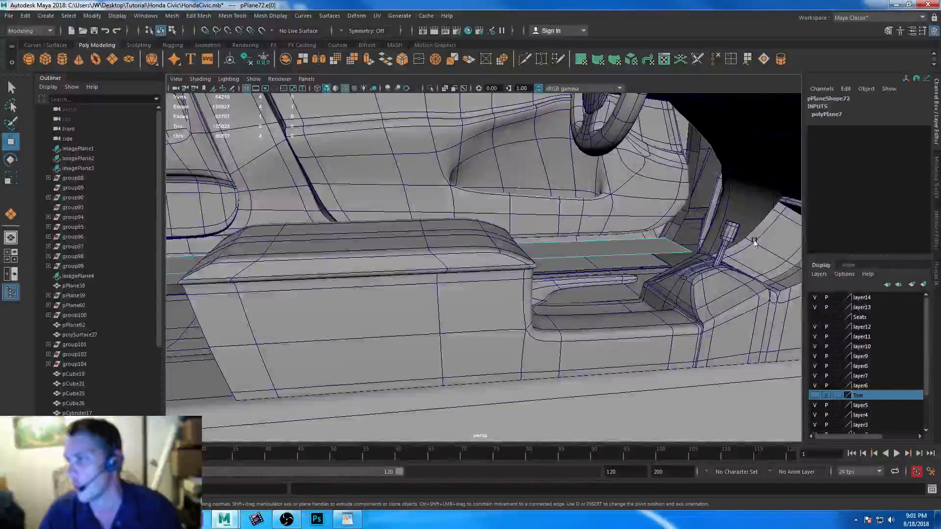
pyautogui.keyDown('alt'); pyautogui.moveTo(292, 244); pyautogui.dragTo(685, 212, button='middle'); pyautogui.keyUp('alt')
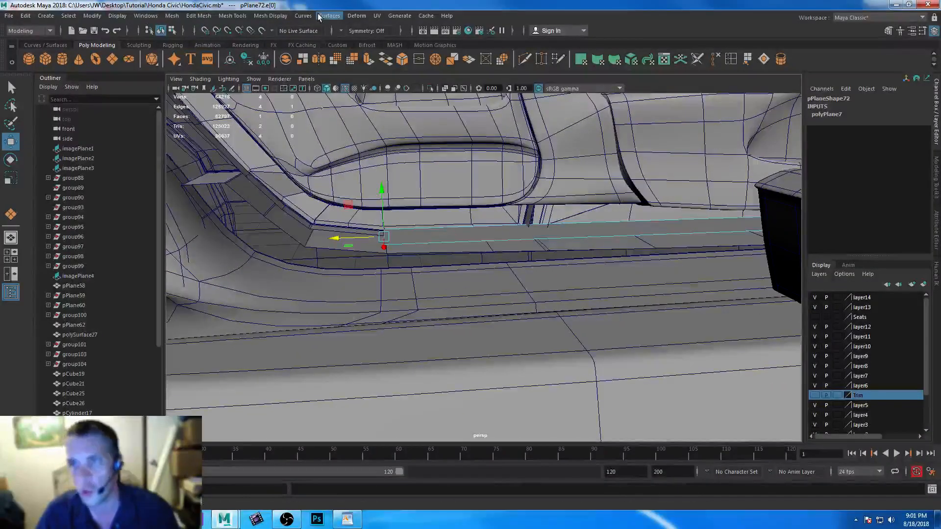
pyautogui.keyDown('shift'); pyautogui.click(338, 239); pyautogui.keyUp('shift')
pyautogui.keyDown('shift'); pyautogui.moveTo(338, 240); pyautogui.dragTo(258, 241); pyautogui.keyUp('shift')
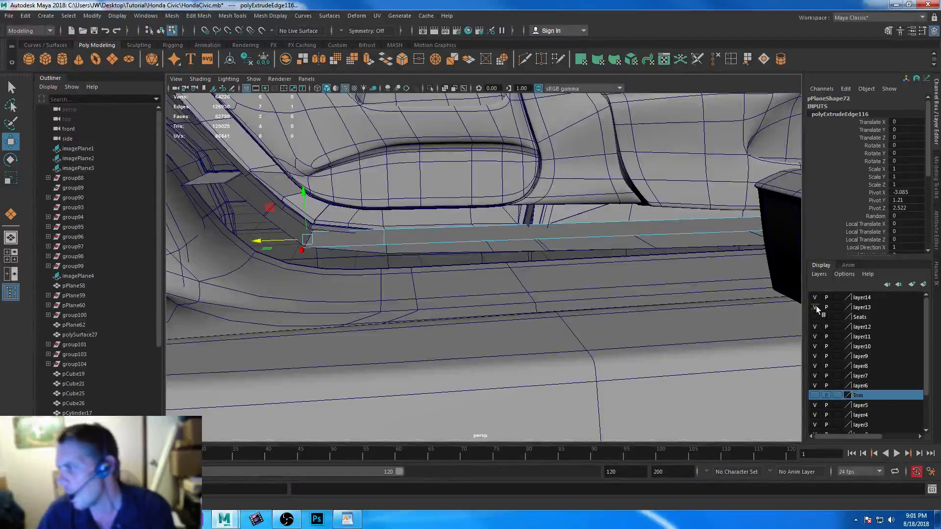
# Show the Seats layer, move the extruded end edge up and back along the rear sill, and shift the bend edge rearward
pyautogui.click(815, 319)
pyautogui.click(815, 320)
pyautogui.moveTo(474, 227)
pyautogui.keyDown('alt'); pyautogui.mouseDown()
pyautogui.moveTo(462, 218)
pyautogui.moveTo(478, 223)
pyautogui.mouseUp(); pyautogui.keyUp('alt')
pyautogui.keyDown('alt'); pyautogui.moveTo(478, 223); pyautogui.dragTo(603, 361, button='right'); pyautogui.keyUp('alt')
pyautogui.keyDown('alt'); pyautogui.moveTo(603, 362); pyautogui.dragTo(443, 240); pyautogui.keyUp('alt')
pyautogui.keyDown('alt'); pyautogui.moveTo(443, 240); pyautogui.dragTo(532, 407, button='middle'); pyautogui.keyUp('alt')
pyautogui.keyDown('alt'); pyautogui.moveTo(508, 279); pyautogui.dragTo(479, 309); pyautogui.keyUp('alt')
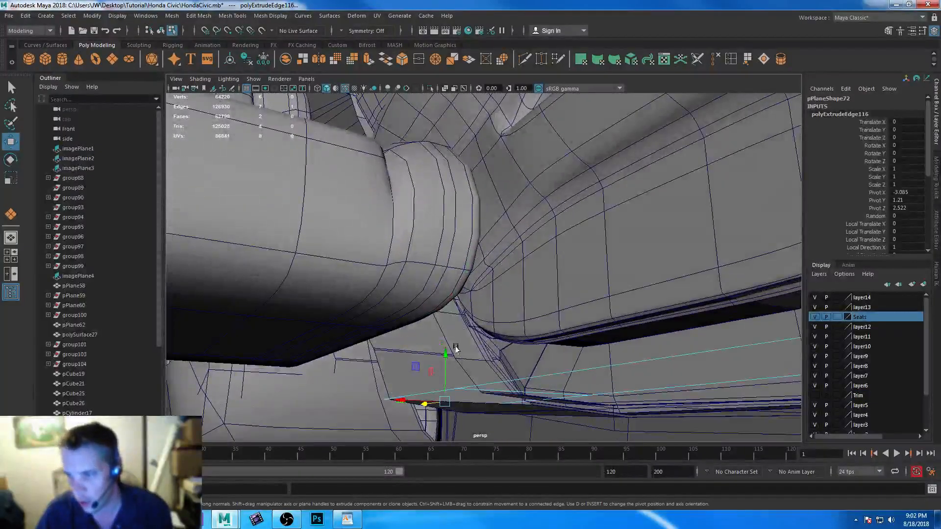
pyautogui.moveTo(445, 355); pyautogui.dragTo(454, 299)
pyautogui.moveTo(429, 350); pyautogui.dragTo(404, 354)
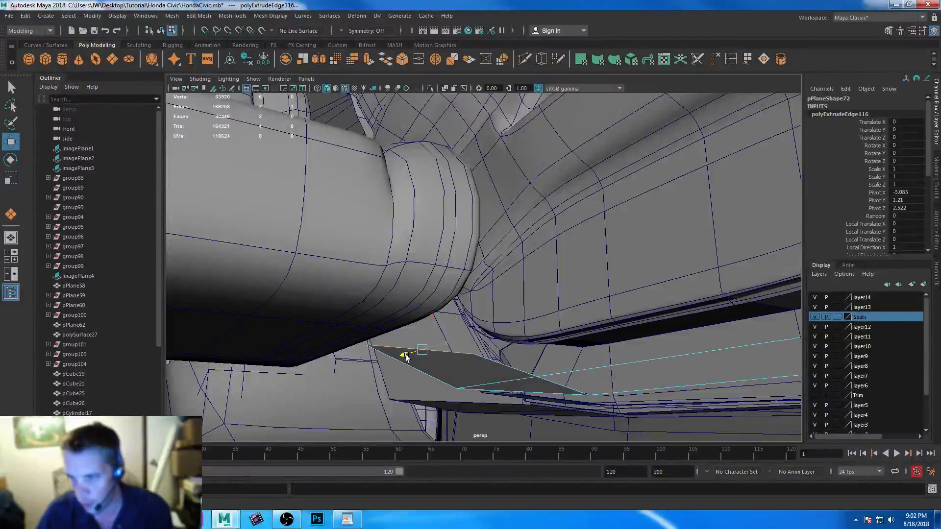
pyautogui.click(479, 390)
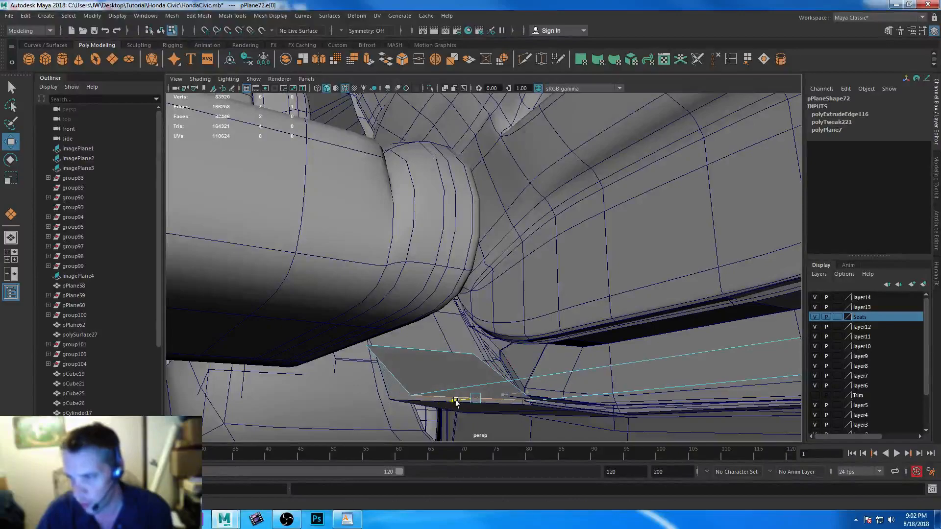
pyautogui.keyDown('alt'); pyautogui.moveTo(611, 398); pyautogui.dragTo(569, 399); pyautogui.keyUp('alt')
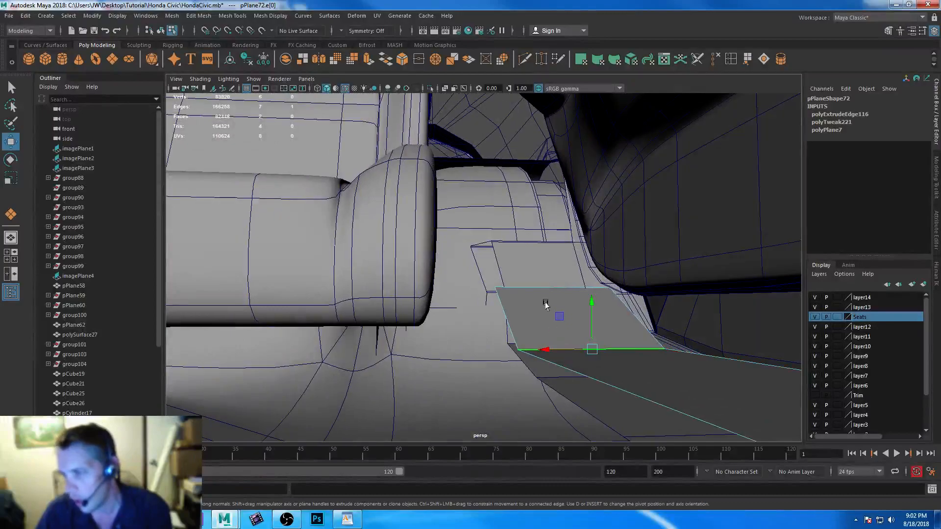
# Hide the Seats layer and extrude the strip's end edge up and rearward along the rear door frame
pyautogui.click(542, 288)
pyautogui.keyDown('alt'); pyautogui.moveTo(542, 289); pyautogui.dragTo(564, 252); pyautogui.keyUp('alt')
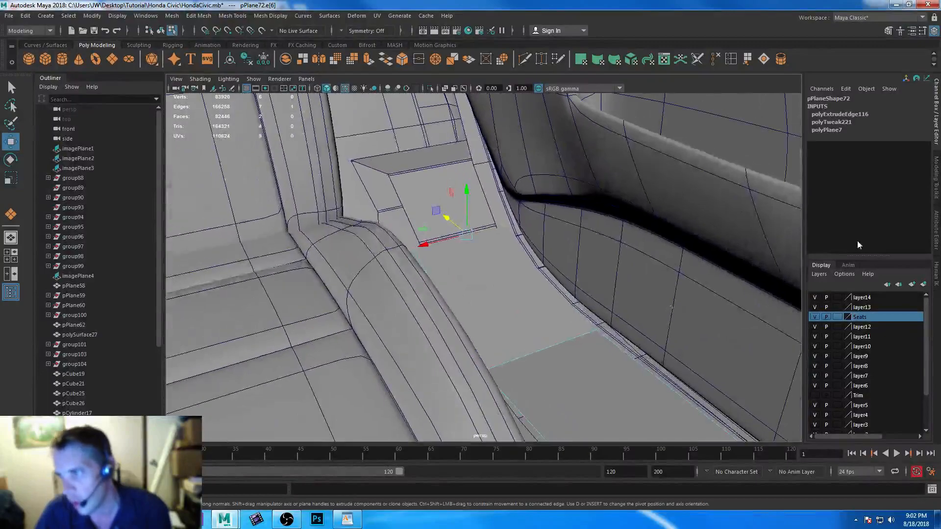
pyautogui.click(815, 316)
pyautogui.keyDown('alt'); pyautogui.moveTo(457, 309); pyautogui.dragTo(392, 321); pyautogui.keyUp('alt')
pyautogui.hotkey('ctrl', 'e')
pyautogui.press('w')
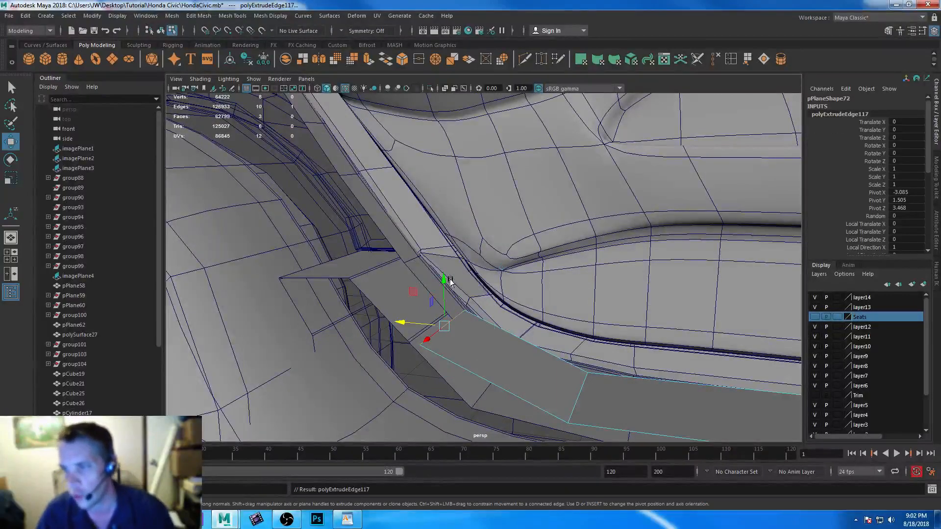
pyautogui.moveTo(401, 255); pyautogui.dragTo(347, 259)
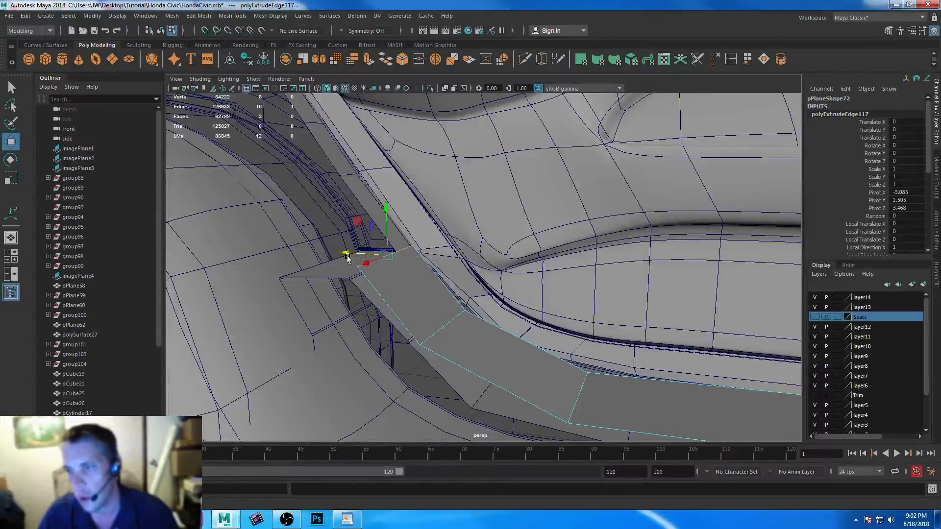
# Extrude the sill strip's entire border edge loop downward by a small amount
pyautogui.doubleClick(402, 250)
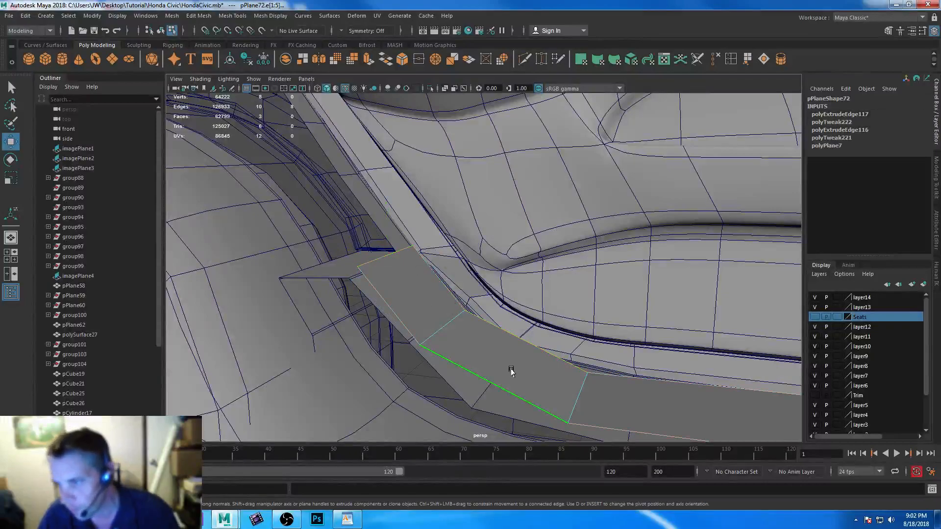
pyautogui.keyDown('alt'); pyautogui.moveTo(495, 309); pyautogui.dragTo(422, 240, button='right'); pyautogui.keyUp('alt')
pyautogui.keyDown('alt'); pyautogui.moveTo(589, 400); pyautogui.dragTo(420, 335, button='middle'); pyautogui.keyUp('alt')
pyautogui.keyDown('alt'); pyautogui.moveTo(420, 335); pyautogui.dragTo(531, 287); pyautogui.keyUp('alt')
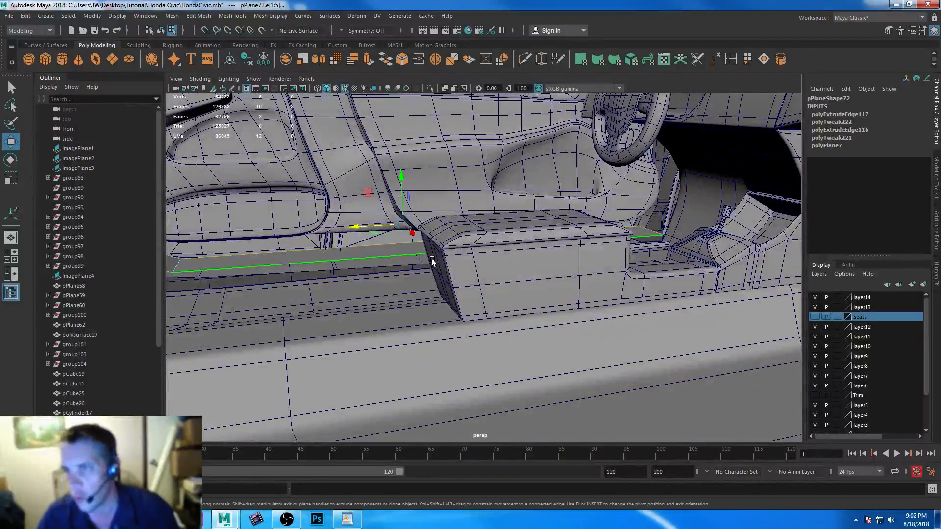
pyautogui.hotkey('ctrl', 'e')
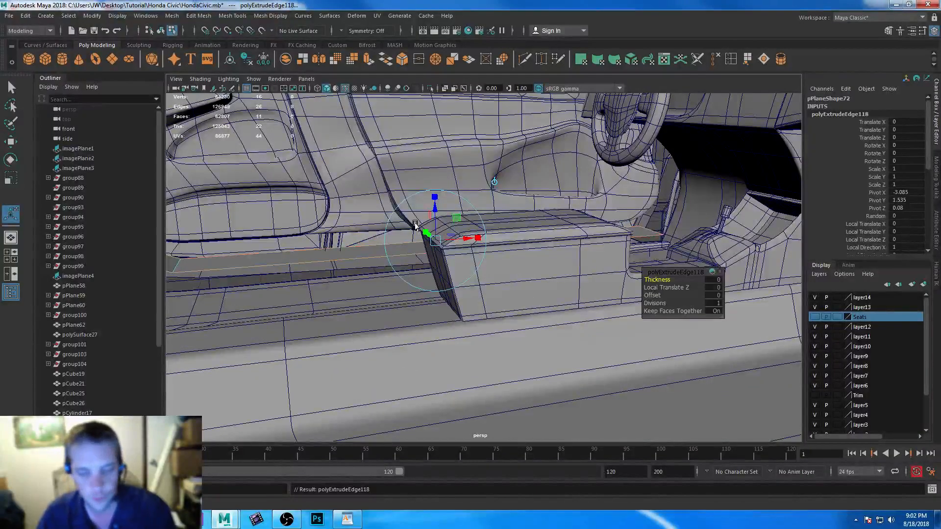
pyautogui.press('w')
pyautogui.moveTo(400, 175); pyautogui.dragTo(399, 181)
# Extrude the strip's border again and lower it toward the floor to form the trim's deep side walls
pyautogui.keyDown('alt'); pyautogui.moveTo(324, 215); pyautogui.dragTo(441, 249); pyautogui.keyUp('alt')
pyautogui.hotkey('ctrl', 'e')
pyautogui.press('w')
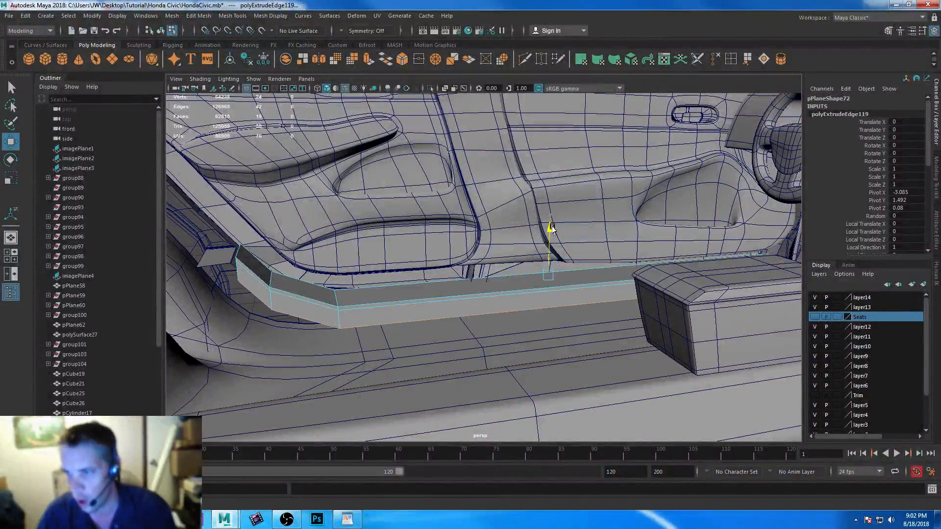
pyautogui.moveTo(550, 239); pyautogui.dragTo(549, 234)
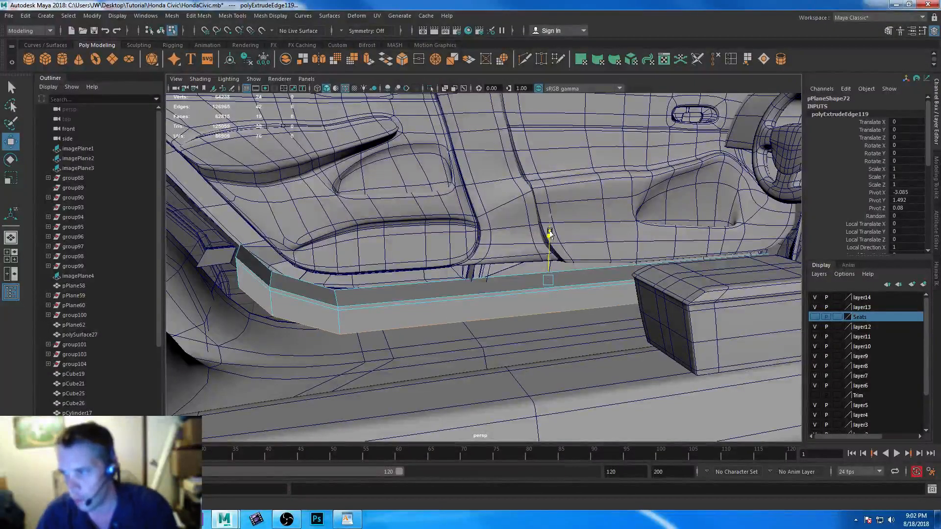
pyautogui.keyDown('alt'); pyautogui.moveTo(594, 255); pyautogui.dragTo(392, 239); pyautogui.keyUp('alt')
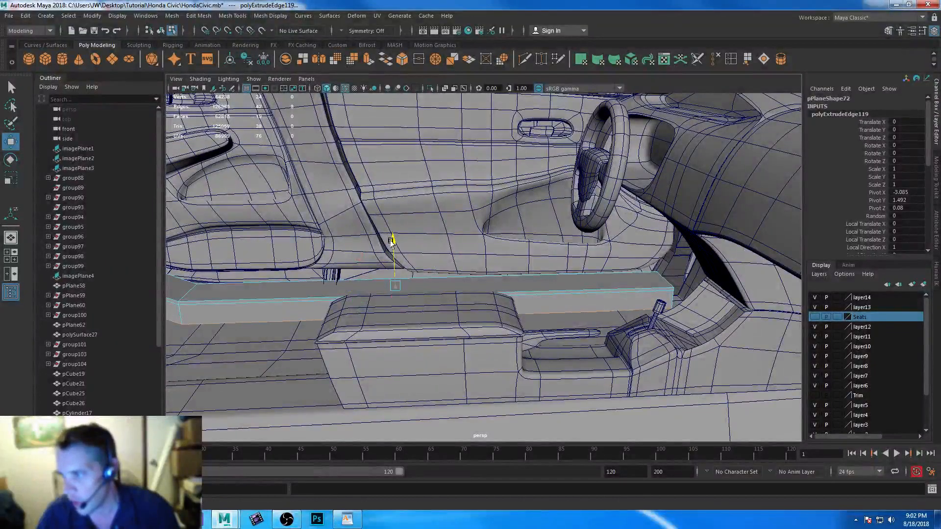
pyautogui.moveTo(391, 240); pyautogui.dragTo(391, 240)
# Shift the upper and lower side wall edges at the sill trim's rear end rearward along the wheel arch
pyautogui.keyDown('alt'); pyautogui.moveTo(248, 289); pyautogui.dragTo(413, 273, button='middle'); pyautogui.keyUp('alt')
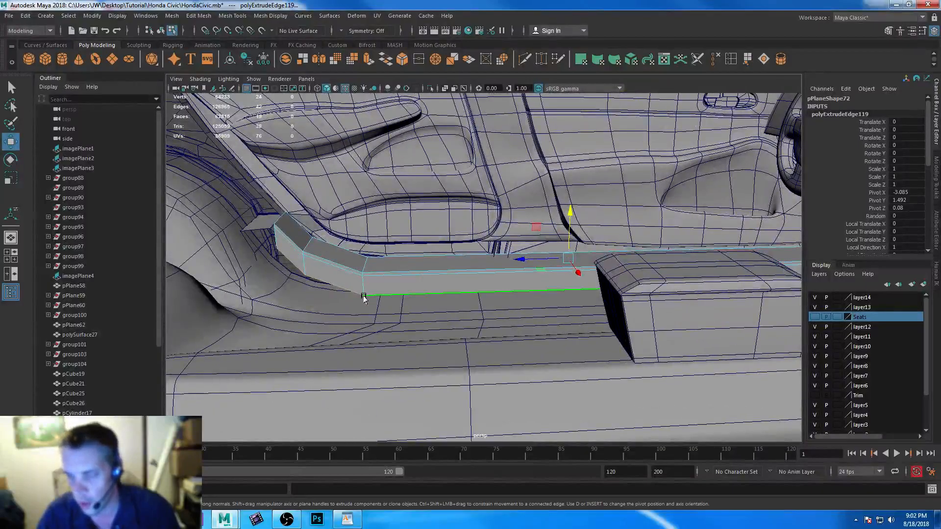
pyautogui.keyDown('alt'); pyautogui.moveTo(269, 260); pyautogui.dragTo(290, 244); pyautogui.keyUp('alt')
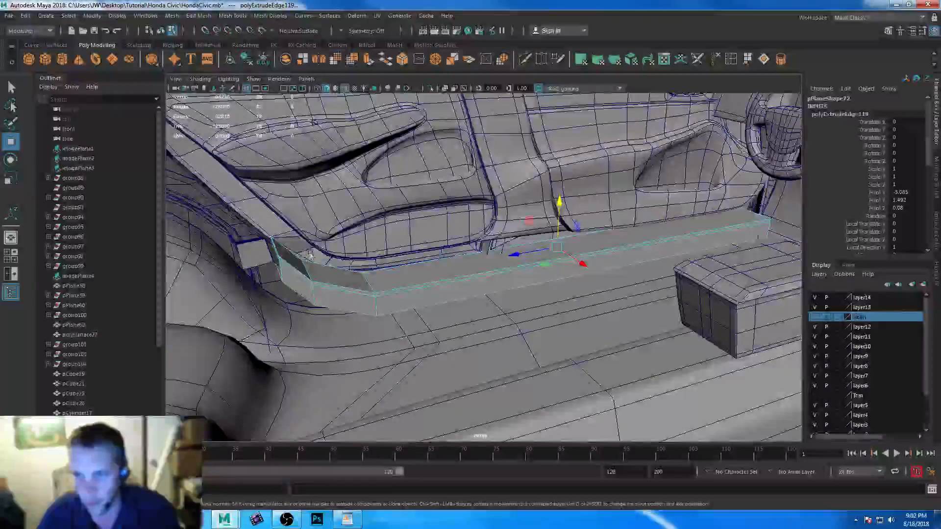
pyautogui.keyDown('alt'); pyautogui.moveTo(290, 244); pyautogui.dragTo(343, 227, button='middle'); pyautogui.keyUp('alt')
pyautogui.keyDown('alt'); pyautogui.moveTo(342, 227); pyautogui.dragTo(340, 296, button='right'); pyautogui.keyUp('alt')
pyautogui.keyDown('alt'); pyautogui.moveTo(339, 296); pyautogui.dragTo(376, 286); pyautogui.keyUp('alt')
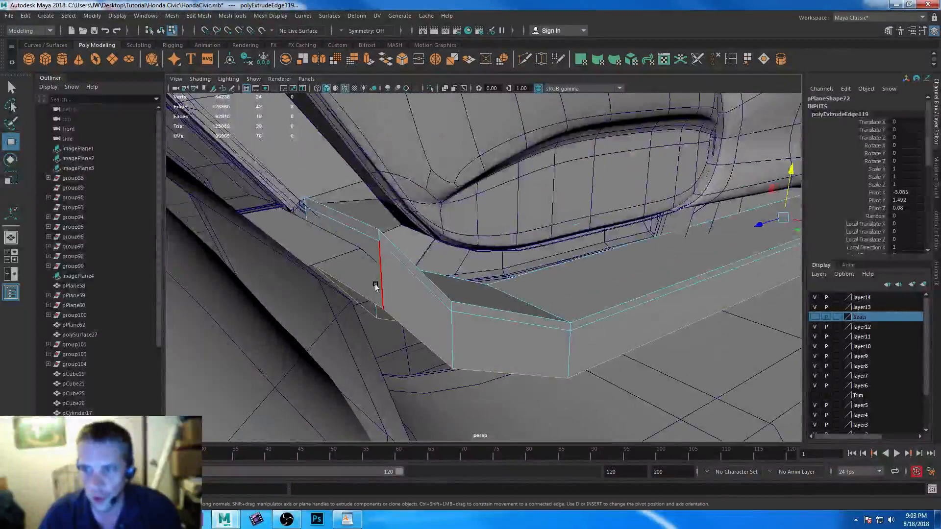
pyautogui.click(358, 294)
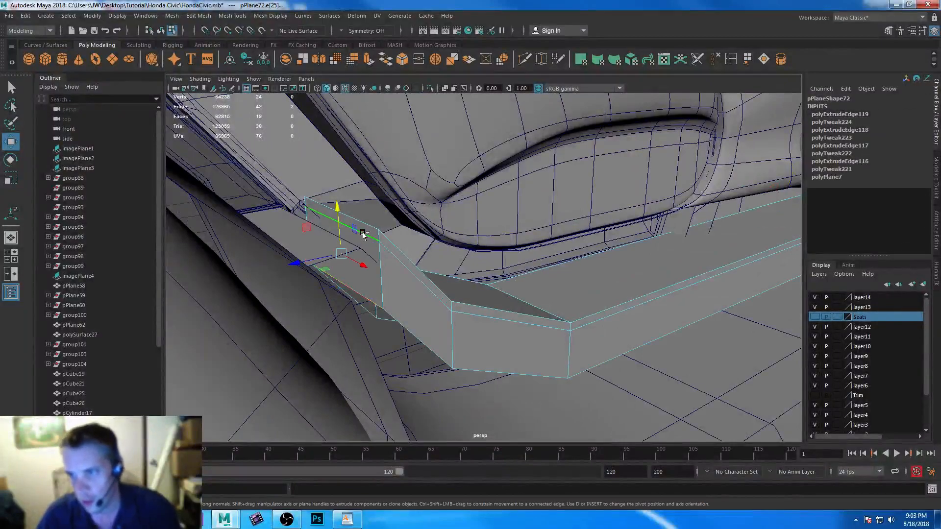
pyautogui.moveTo(300, 262); pyautogui.dragTo(284, 266)
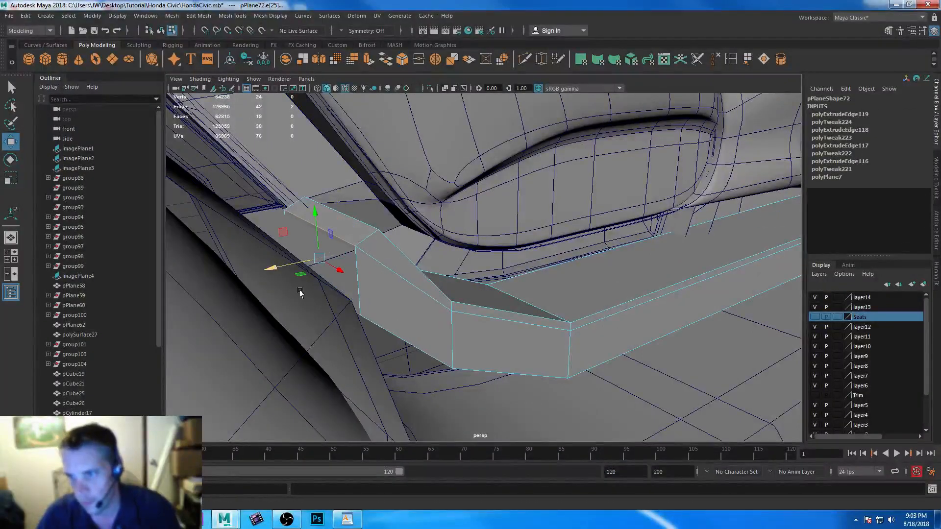
pyautogui.click(349, 310)
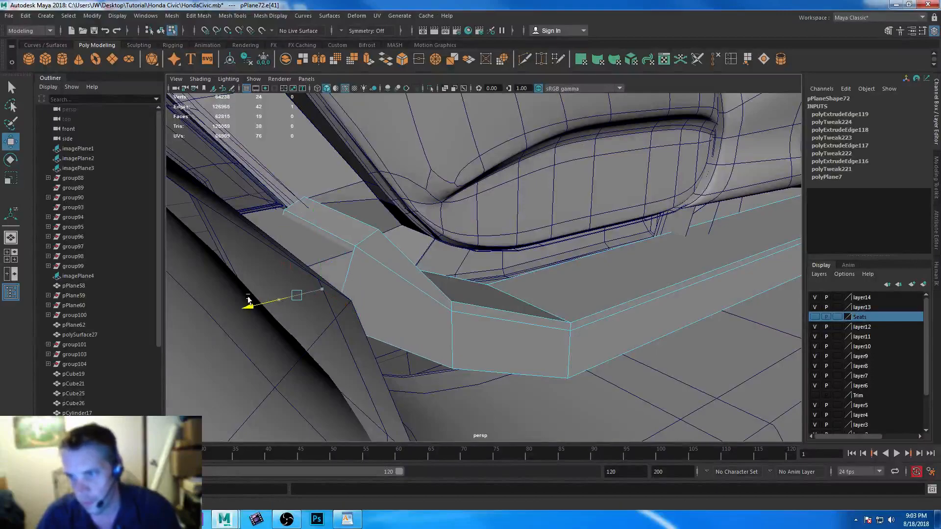
pyautogui.keyDown('alt'); pyautogui.moveTo(441, 304); pyautogui.dragTo(389, 298); pyautogui.keyUp('alt')
pyautogui.keyDown('alt'); pyautogui.moveTo(389, 299); pyautogui.dragTo(363, 234, button='right'); pyautogui.keyUp('alt')
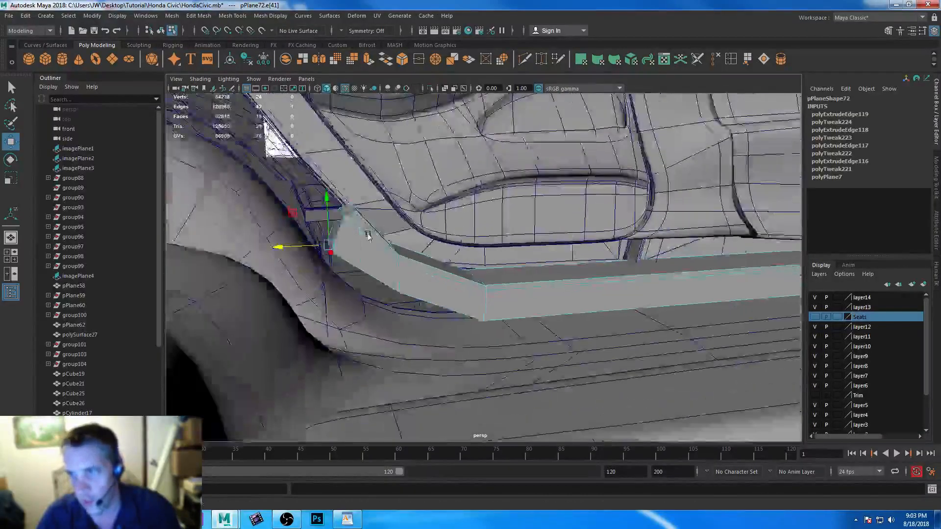
# Select the three top faces of the sill trim and raise them slightly in the side view
pyautogui.keyDown('alt'); pyautogui.moveTo(608, 314); pyautogui.dragTo(415, 318, button='middle'); pyautogui.keyUp('alt')
pyautogui.keyDown('alt'); pyautogui.moveTo(416, 319); pyautogui.dragTo(414, 288); pyautogui.keyUp('alt')
pyautogui.moveTo(421, 237); pyautogui.dragTo(422, 281, button='right')
pyautogui.click(436, 279)
pyautogui.keyDown('alt'); pyautogui.moveTo(356, 309); pyautogui.dragTo(410, 334, button='middle'); pyautogui.keyUp('alt')
pyautogui.keyDown('alt'); pyautogui.moveTo(410, 334); pyautogui.dragTo(349, 338); pyautogui.keyUp('alt')
pyautogui.keyDown('alt'); pyautogui.moveTo(329, 316); pyautogui.dragTo(383, 330, button='middle'); pyautogui.keyUp('alt')
pyautogui.keyDown('alt'); pyautogui.moveTo(382, 331); pyautogui.dragTo(302, 294); pyautogui.keyUp('alt')
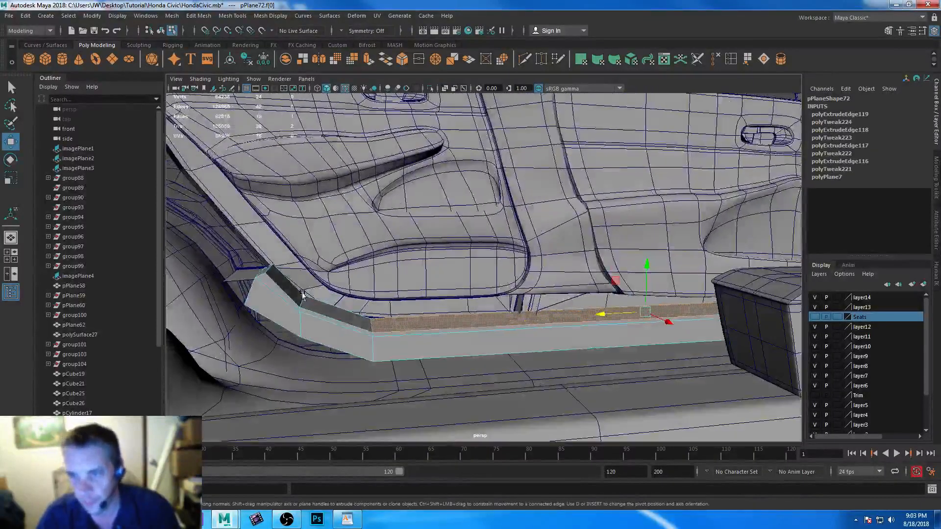
pyautogui.click(287, 287)
pyautogui.keyDown('shift'); pyautogui.click(334, 314); pyautogui.keyUp('shift')
pyautogui.keyDown('alt'); pyautogui.moveTo(522, 317); pyautogui.dragTo(359, 355, button='middle'); pyautogui.keyUp('alt')
pyautogui.keyDown('alt'); pyautogui.moveTo(359, 355); pyautogui.dragTo(456, 343); pyautogui.keyUp('alt')
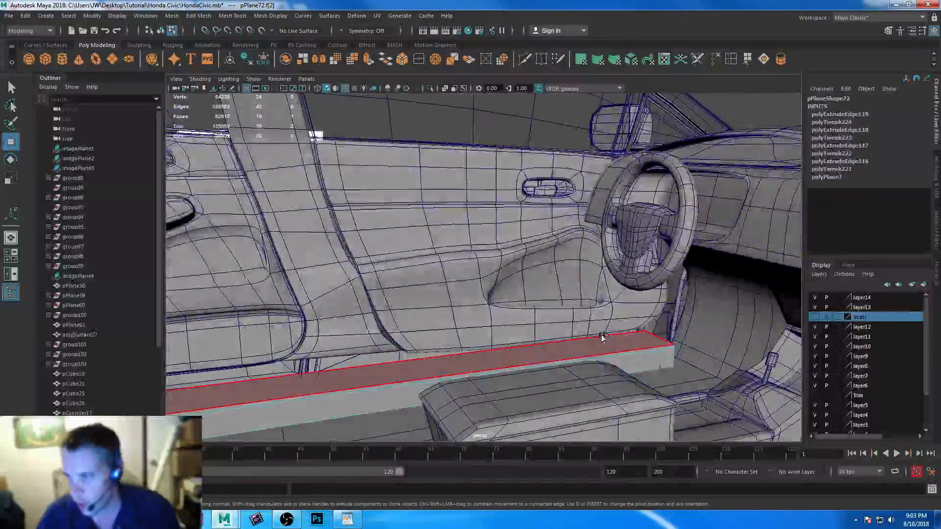
pyautogui.keyDown('shift'); pyautogui.click(599, 342); pyautogui.keyUp('shift')
pyautogui.keyDown('alt'); pyautogui.moveTo(370, 372); pyautogui.dragTo(273, 370); pyautogui.keyUp('alt')
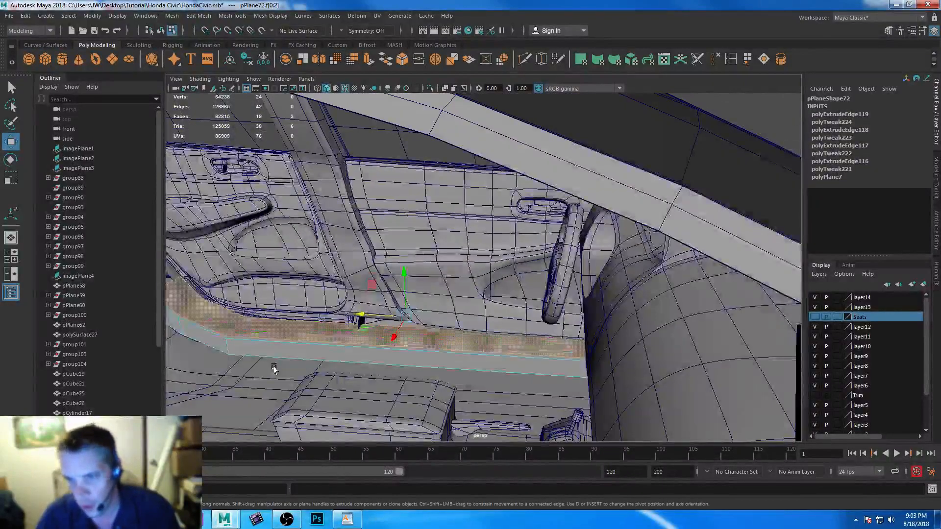
pyautogui.keyDown('alt'); pyautogui.moveTo(273, 370); pyautogui.dragTo(357, 367, button='middle'); pyautogui.keyUp('alt')
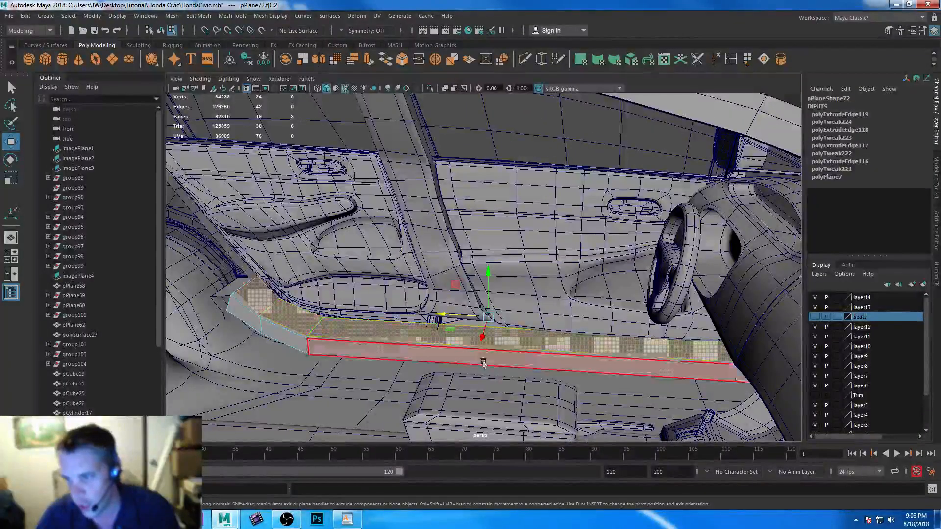
pyautogui.keyDown('alt'); pyautogui.moveTo(483, 361); pyautogui.dragTo(520, 343); pyautogui.keyUp('alt')
pyautogui.press('space')
pyautogui.press('space')
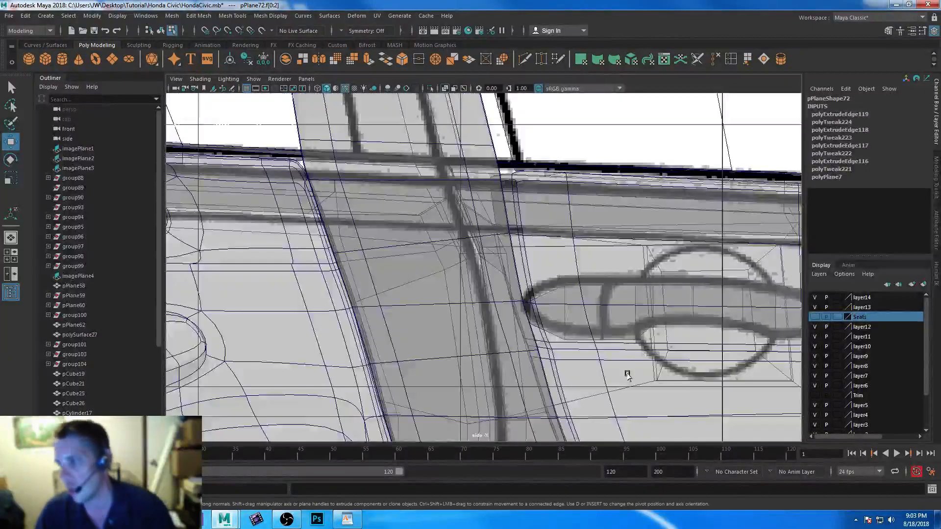
pyautogui.scroll(-4, 653, 385)
pyautogui.keyDown('alt'); pyautogui.moveTo(654, 384); pyautogui.dragTo(529, 227, button='middle'); pyautogui.keyUp('alt')
pyautogui.scroll(-3, 530, 227)
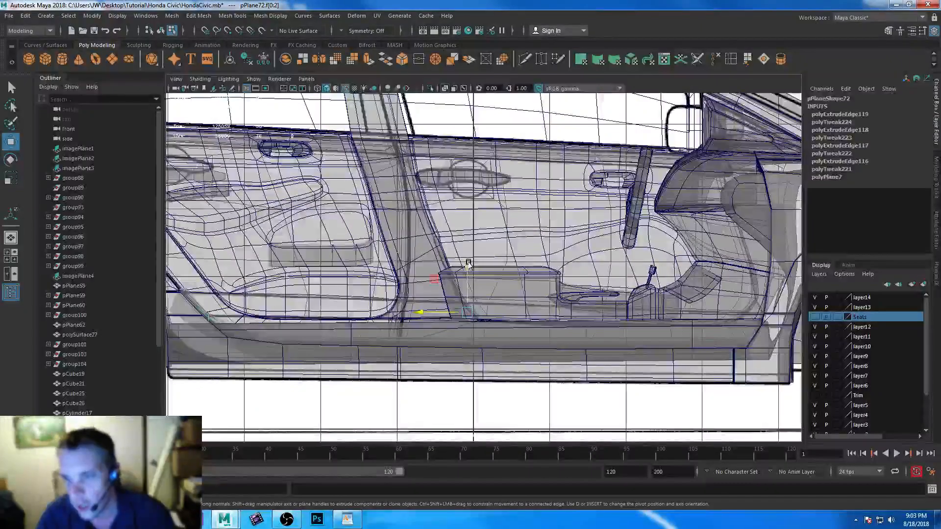
pyautogui.moveTo(468, 263)
pyautogui.mouseDown()
pyautogui.moveTo(469, 251)
pyautogui.moveTo(469, 260)
pyautogui.mouseUp()
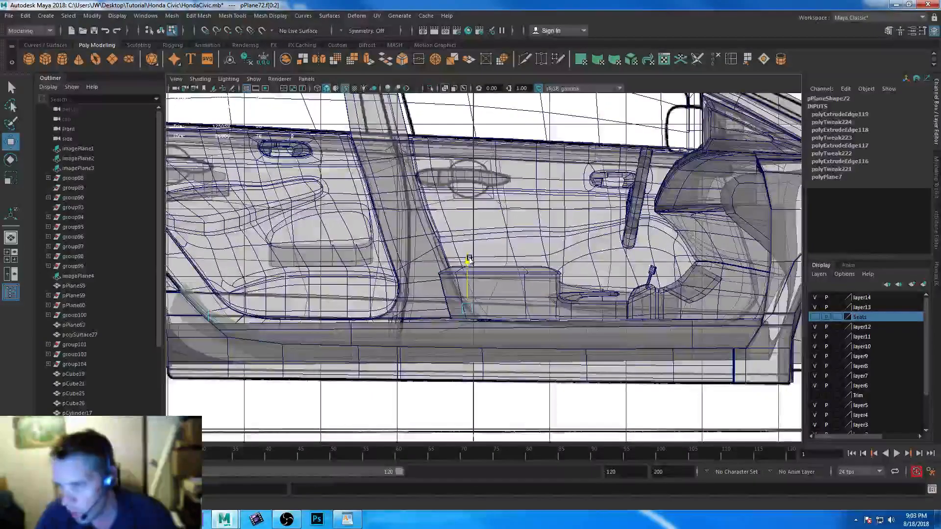
# Extrude the sill trim's three top faces and raise the extrusion slightly
pyautogui.hotkey('ctrl', 'e')
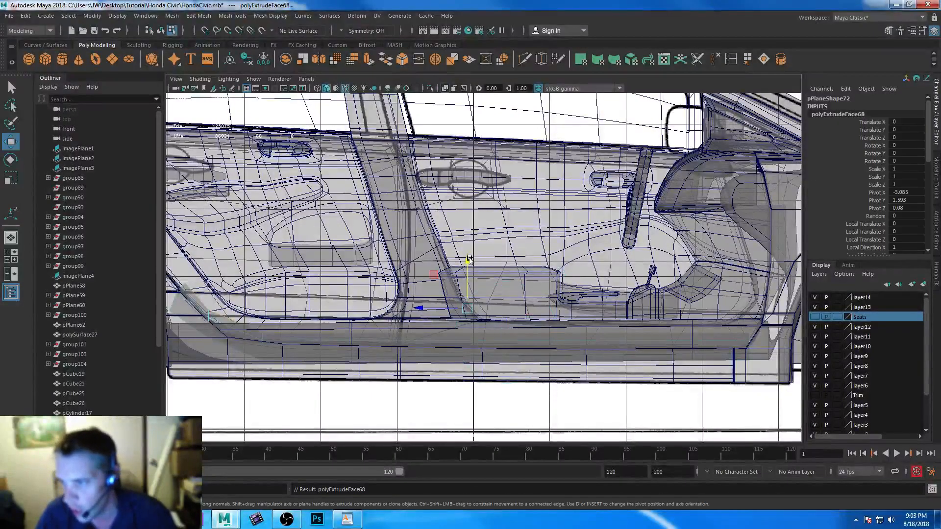
pyautogui.moveTo(467, 263); pyautogui.dragTo(466, 254)
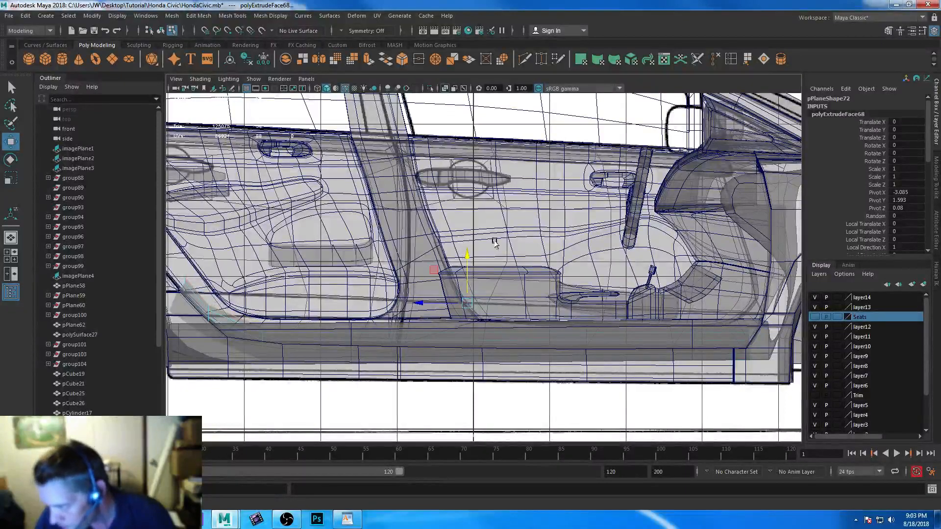
pyautogui.press('space')
pyautogui.press('space')
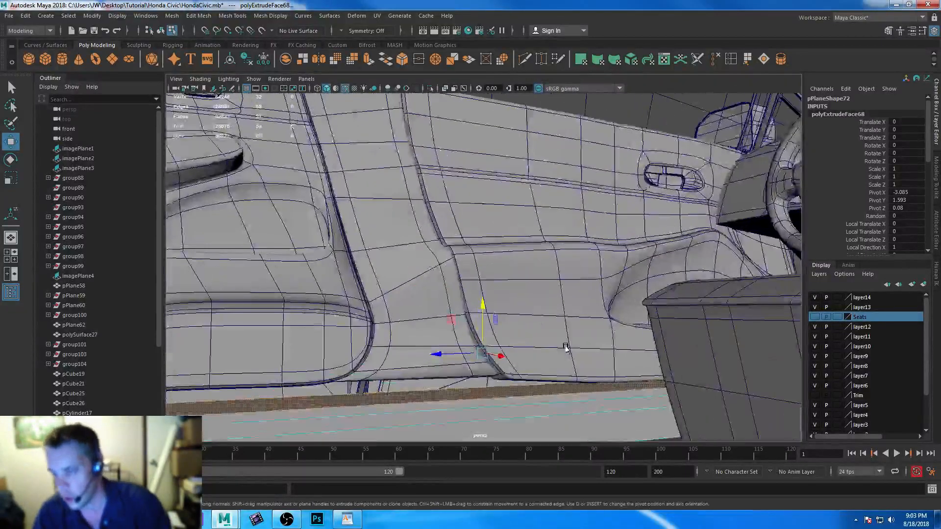
pyautogui.keyDown('alt'); pyautogui.moveTo(566, 348); pyautogui.dragTo(521, 345); pyautogui.keyUp('alt')
pyautogui.keyDown('alt'); pyautogui.moveTo(521, 344); pyautogui.dragTo(565, 340, button='middle'); pyautogui.keyUp('alt')
pyautogui.scroll(-4, 559, 346)
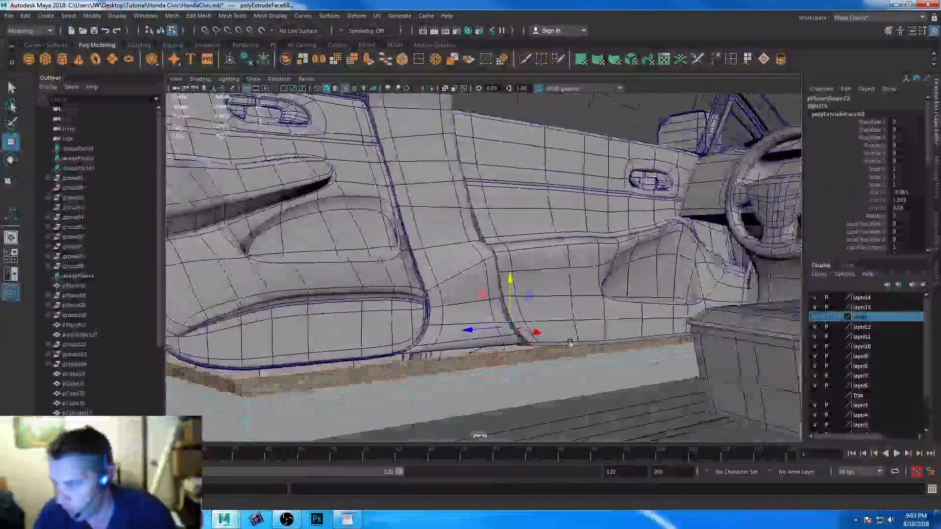
pyautogui.keyDown('alt'); pyautogui.moveTo(570, 343); pyautogui.dragTo(582, 337); pyautogui.keyUp('alt')
pyautogui.moveTo(507, 279); pyautogui.dragTo(507, 281)
# Raise the extruded top's edge at the bend where the straight sill meets the rear section
pyautogui.moveTo(271, 389); pyautogui.dragTo(273, 211, button='right')
pyautogui.keyDown('alt'); pyautogui.moveTo(246, 388); pyautogui.dragTo(245, 382); pyautogui.keyUp('alt')
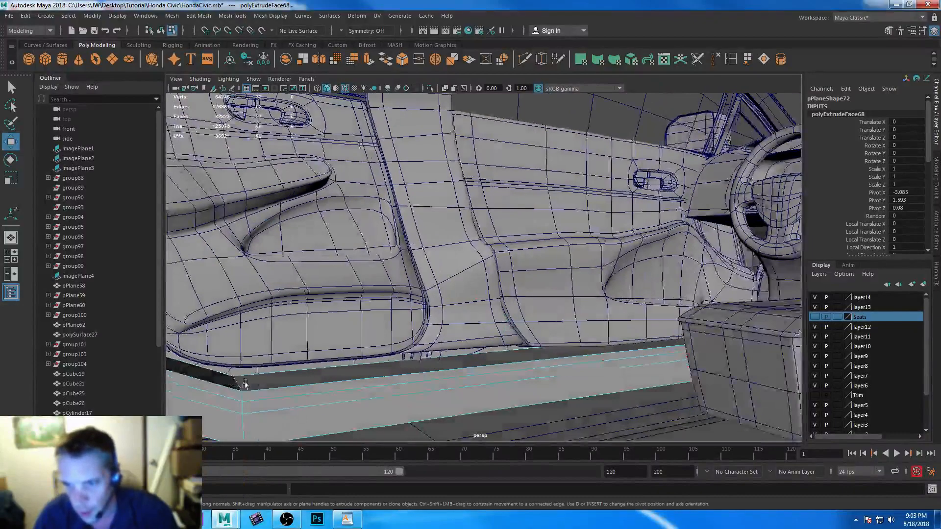
pyautogui.click(244, 385)
pyautogui.moveTo(231, 336); pyautogui.dragTo(236, 319)
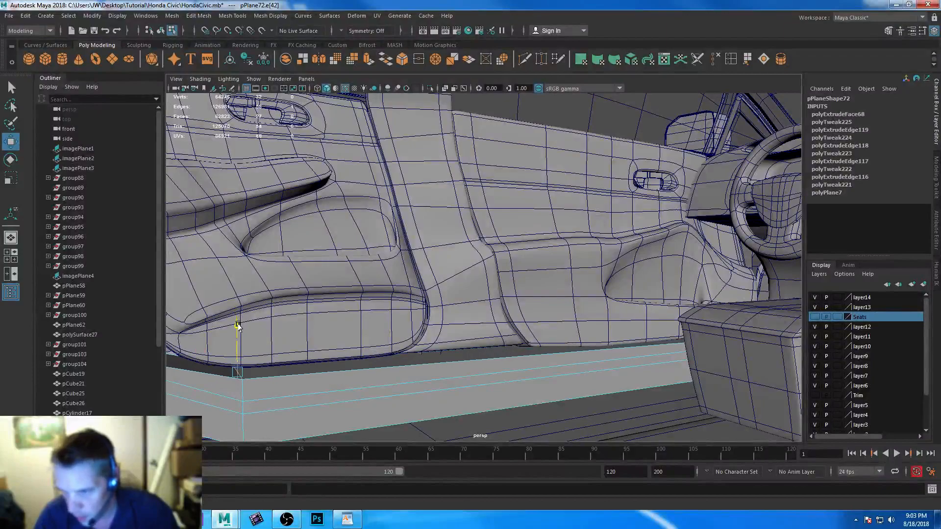
pyautogui.keyDown('alt'); pyautogui.moveTo(237, 326); pyautogui.dragTo(426, 368); pyautogui.keyUp('alt')
pyautogui.keyDown('alt'); pyautogui.moveTo(427, 368); pyautogui.dragTo(558, 374, button='middle'); pyautogui.keyUp('alt')
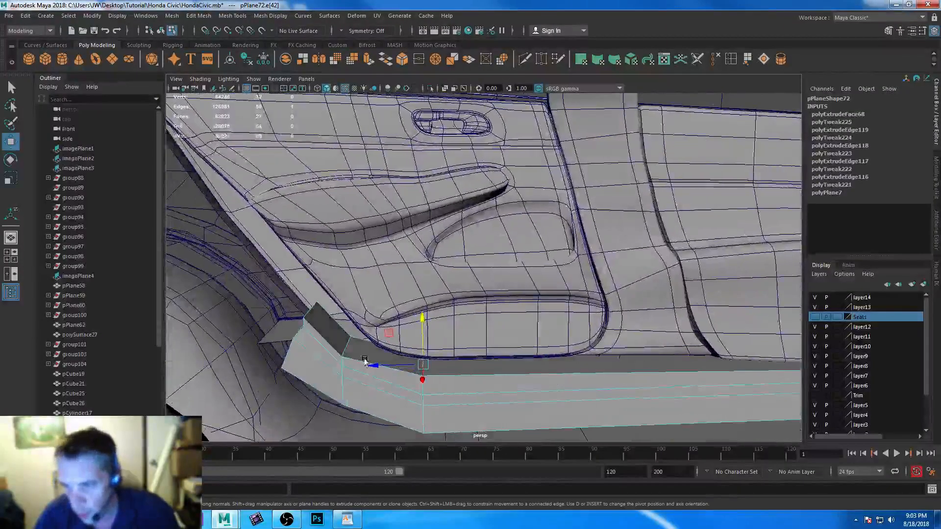
# Move the second bend edge and the rear end edge forward along the door frame, and display the trim in smooth preview
pyautogui.moveTo(324, 347); pyautogui.dragTo(314, 346)
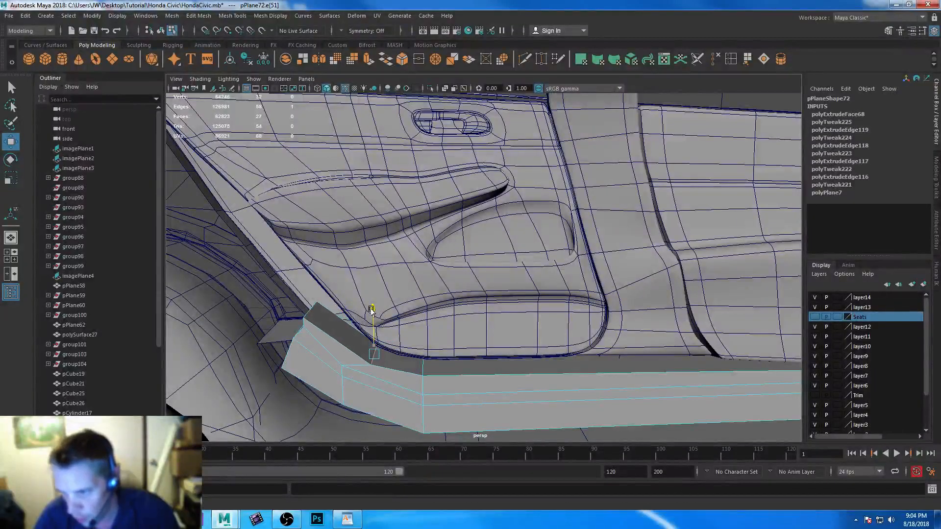
pyautogui.keyDown('alt'); pyautogui.moveTo(396, 332); pyautogui.dragTo(316, 269); pyautogui.keyUp('alt')
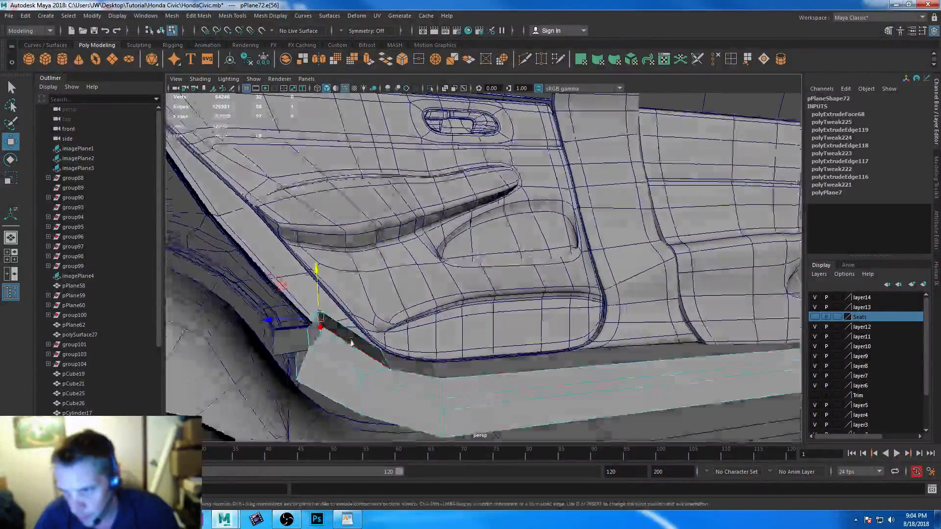
pyautogui.moveTo(307, 317); pyautogui.dragTo(298, 319)
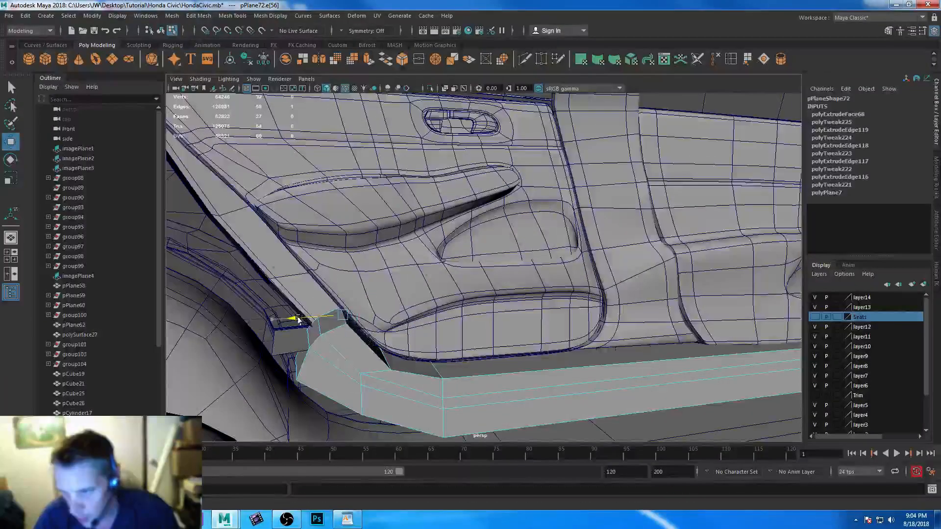
pyautogui.press('3')
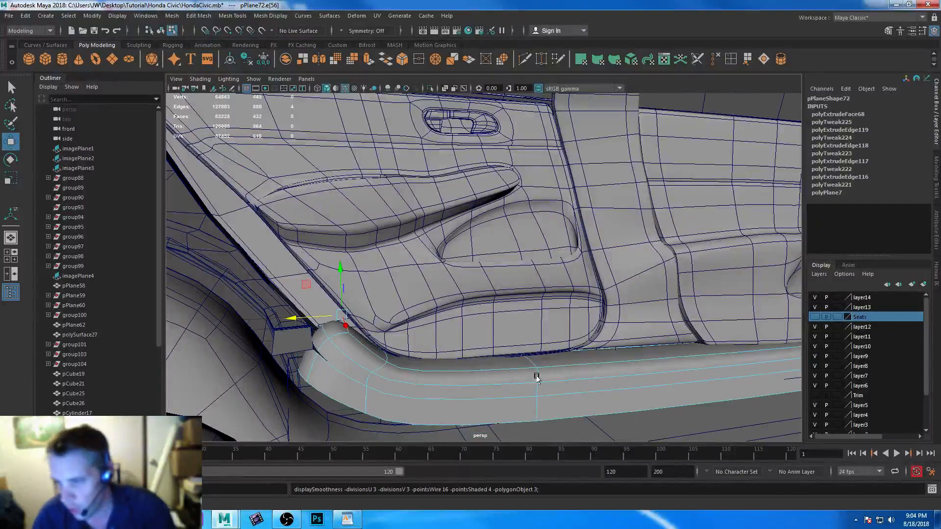
# Select the edge loop along the trim's upper side and scale it narrower across the sill's width
pyautogui.keyDown('alt'); pyautogui.moveTo(538, 377); pyautogui.dragTo(356, 382, button='middle'); pyautogui.keyUp('alt')
pyautogui.keyDown('alt'); pyautogui.moveTo(493, 376); pyautogui.dragTo(555, 370); pyautogui.keyUp('alt')
pyautogui.keyDown('alt'); pyautogui.moveTo(554, 371); pyautogui.dragTo(446, 365, button='right'); pyautogui.keyUp('alt')
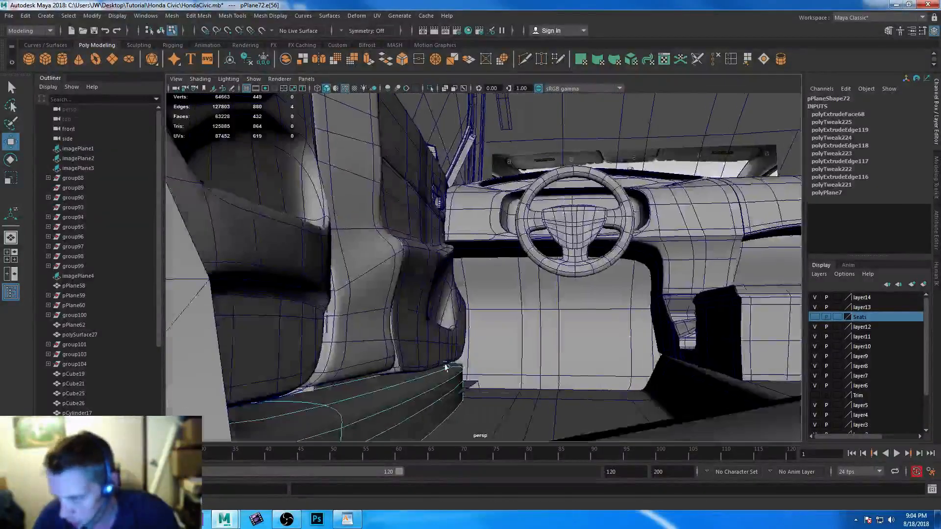
pyautogui.keyDown('alt'); pyautogui.moveTo(445, 365); pyautogui.dragTo(439, 359, button='middle'); pyautogui.keyUp('alt')
pyautogui.keyDown('alt'); pyautogui.moveTo(439, 359); pyautogui.dragTo(475, 410, button='right'); pyautogui.keyUp('alt')
pyautogui.keyDown('alt'); pyautogui.moveTo(475, 410); pyautogui.dragTo(509, 331, button='middle'); pyautogui.keyUp('alt')
pyautogui.scroll(-5, 509, 332)
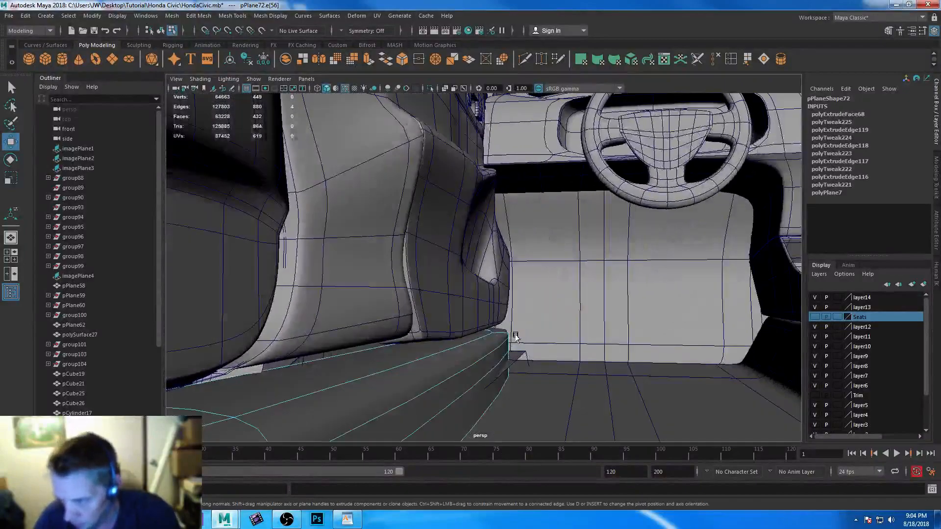
pyautogui.moveTo(457, 237); pyautogui.dragTo(461, 219, button='right')
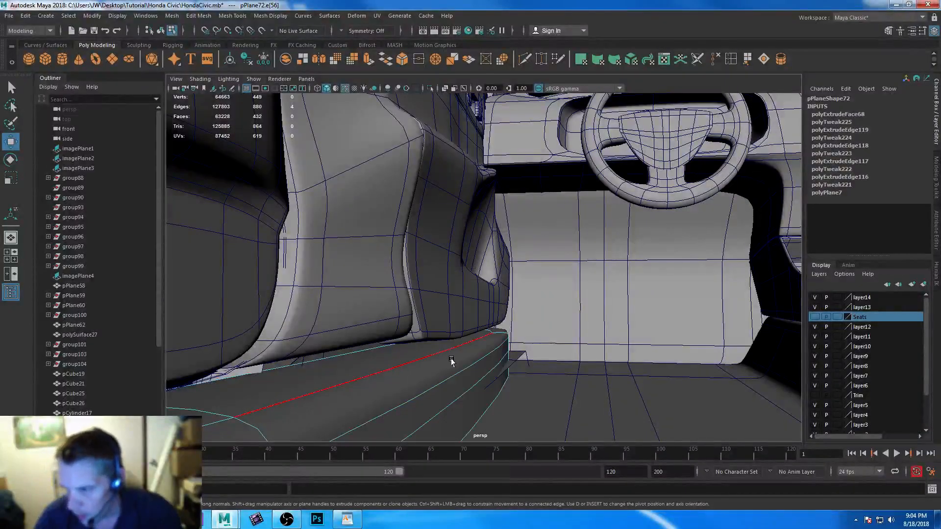
pyautogui.doubleClick(458, 369)
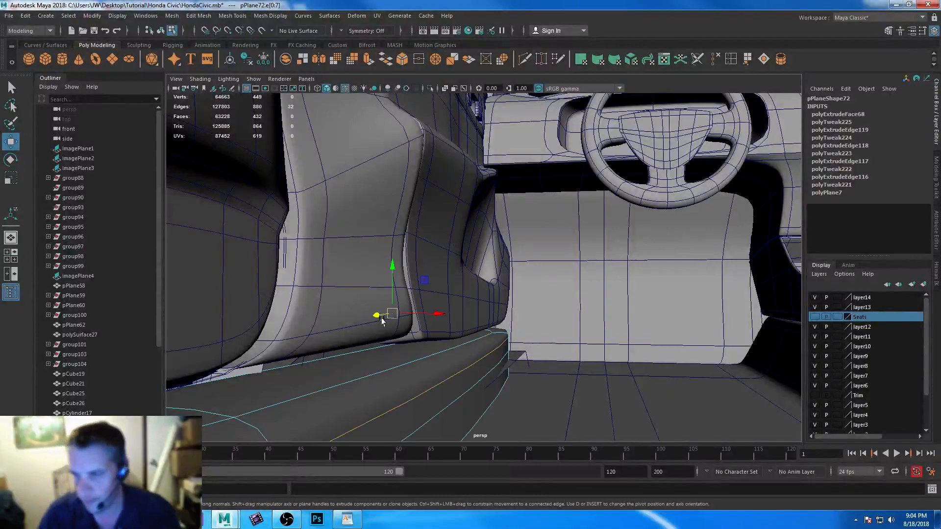
pyautogui.press('r')
pyautogui.moveTo(431, 314); pyautogui.dragTo(411, 315)
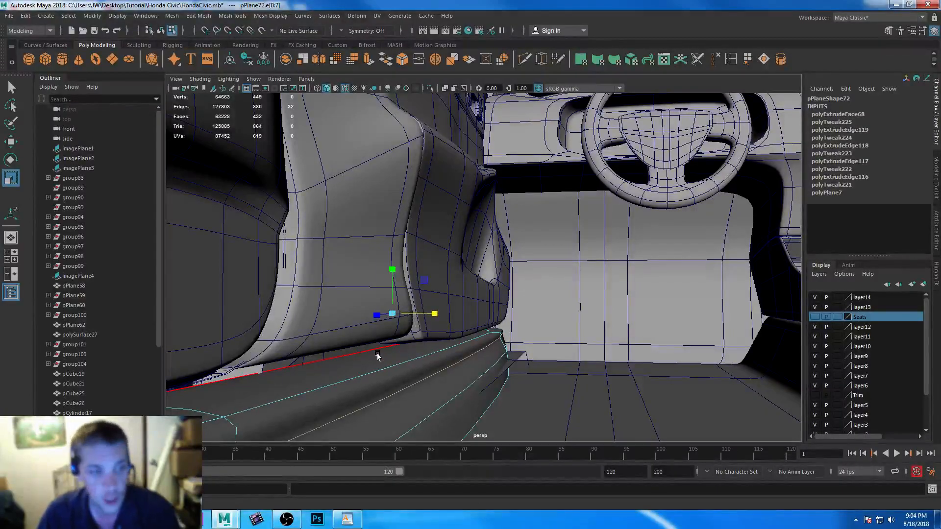
# Scale the top face at the trim's rear end narrower across its width
pyautogui.moveTo(368, 250); pyautogui.dragTo(387, 267, button='right')
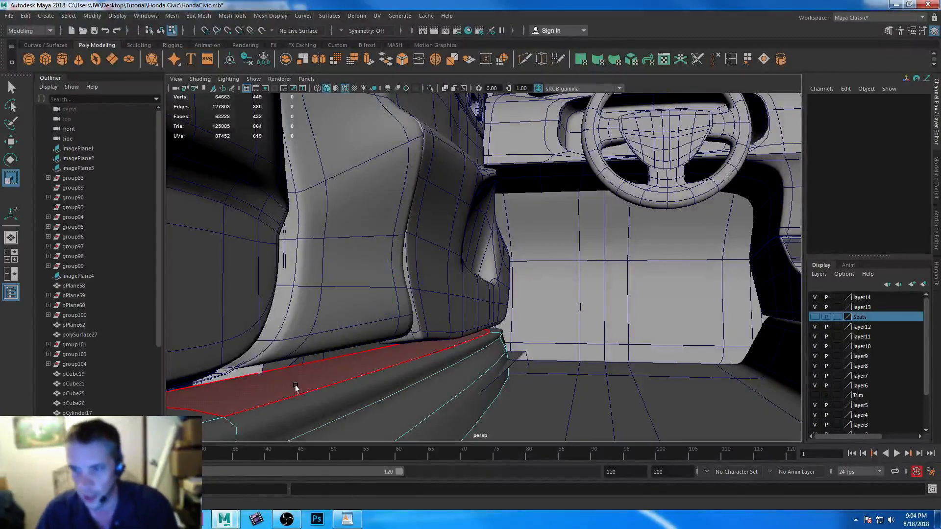
pyautogui.click(301, 386)
pyautogui.keyDown('alt'); pyautogui.moveTo(415, 354); pyautogui.dragTo(368, 370); pyautogui.keyUp('alt')
pyautogui.moveTo(515, 311); pyautogui.dragTo(340, 269)
pyautogui.click(319, 222)
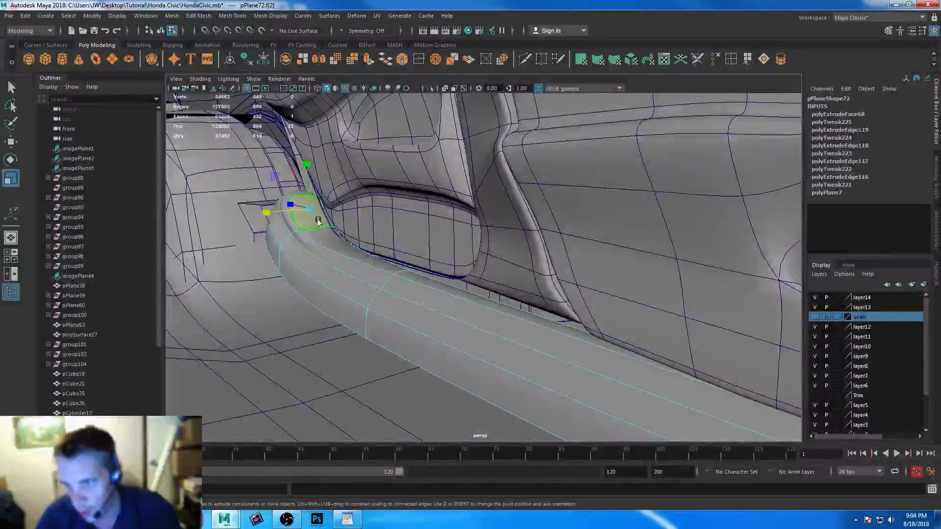
pyautogui.moveTo(265, 214); pyautogui.dragTo(305, 216, button='middle')
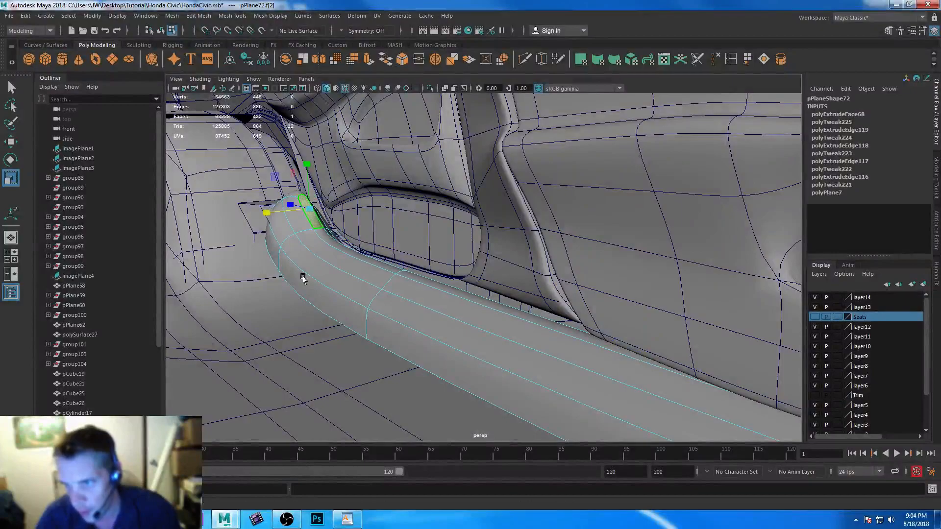
pyautogui.keyDown('alt'); pyautogui.moveTo(303, 279); pyautogui.dragTo(362, 290); pyautogui.keyUp('alt')
pyautogui.keyDown('alt'); pyautogui.moveTo(361, 290); pyautogui.dragTo(478, 312, button='middle'); pyautogui.keyUp('alt')
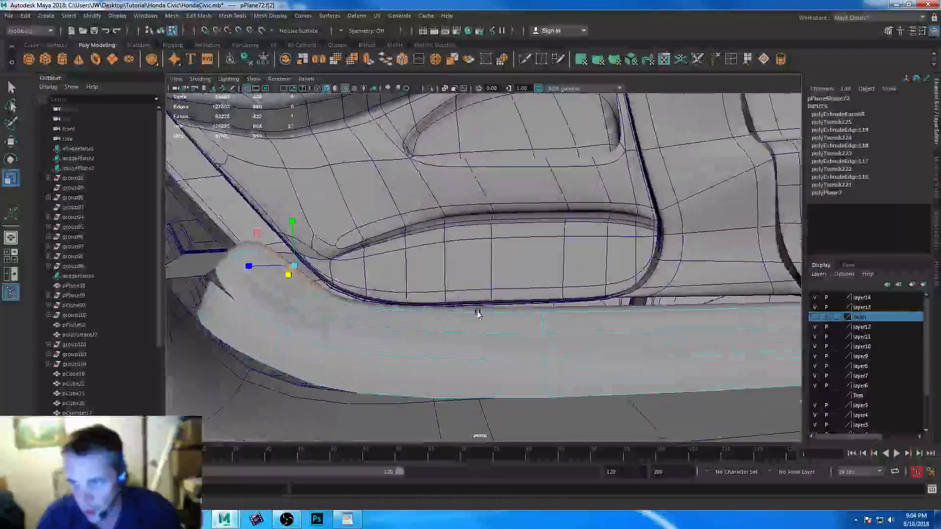
# Shift the selected top face at the trim's rear end slightly forward along the sill
pyautogui.press('w')
pyautogui.moveTo(245, 267); pyautogui.dragTo(254, 266)
pyautogui.press('e')
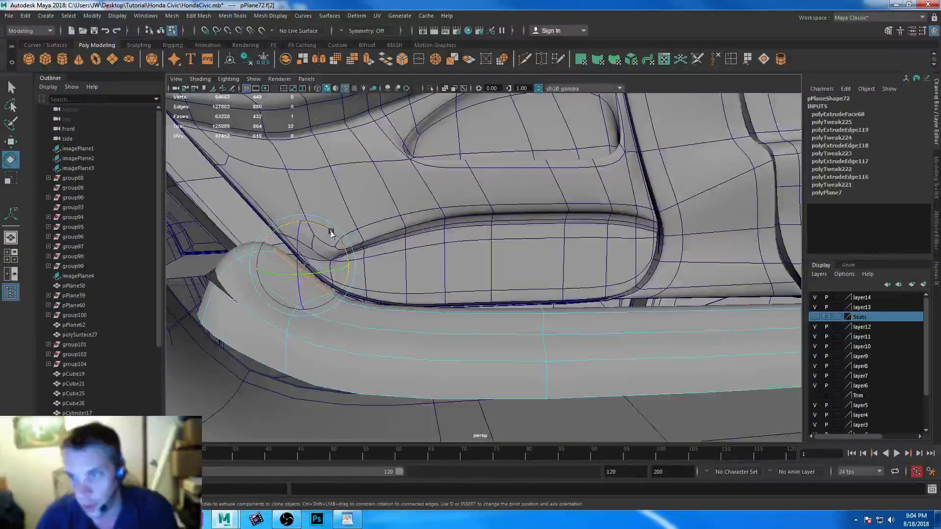
# Insert an edge loop across the trim close to its rear end and another close to its front end
pyautogui.click(730, 59)
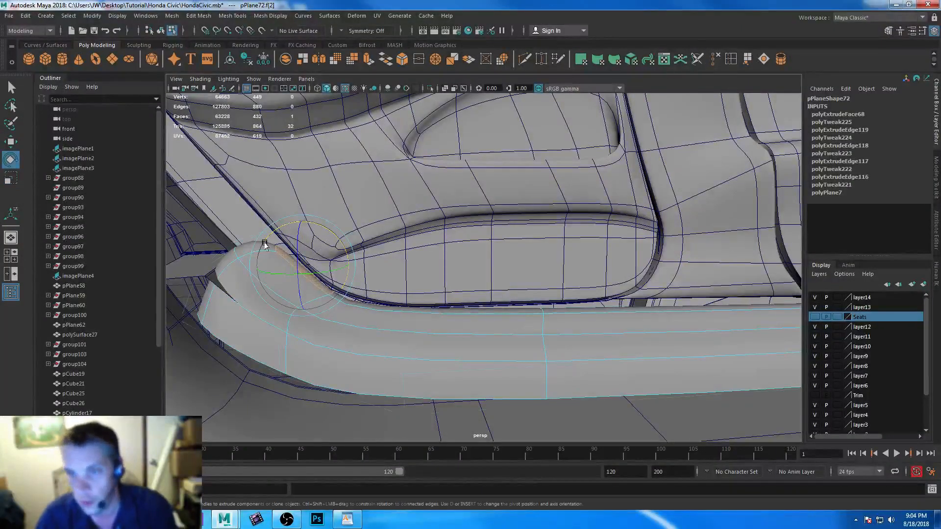
pyautogui.moveTo(224, 255); pyautogui.dragTo(261, 264)
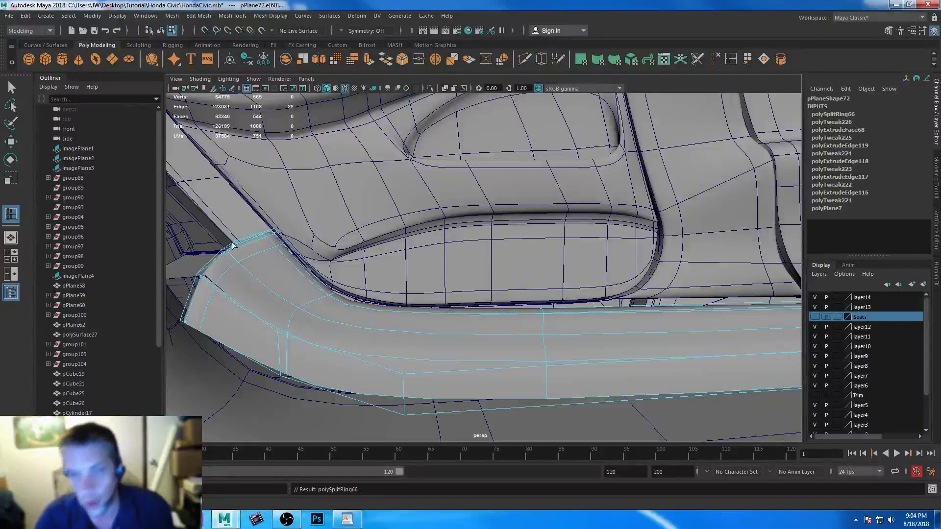
pyautogui.scroll(-2, 437, 305)
pyautogui.keyDown('alt'); pyautogui.moveTo(431, 271); pyautogui.dragTo(529, 299); pyautogui.keyUp('alt')
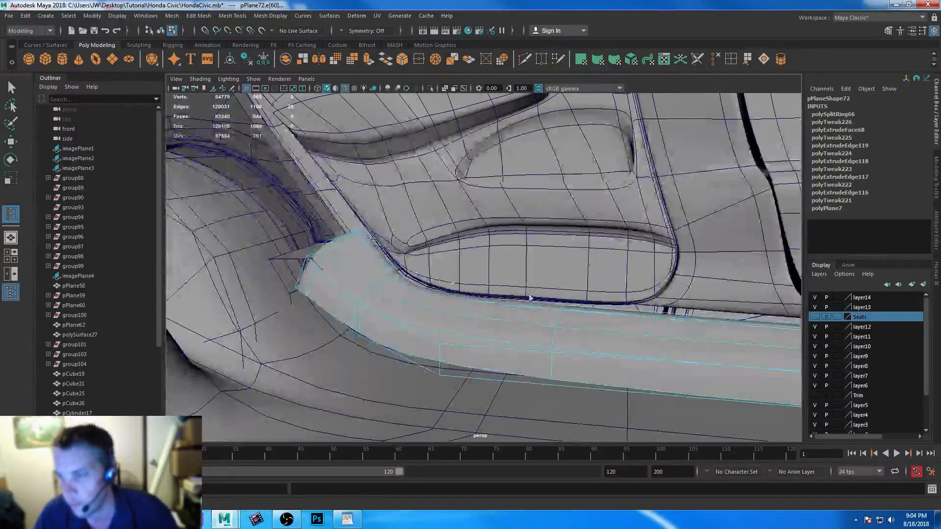
pyautogui.keyDown('alt'); pyautogui.moveTo(530, 299); pyautogui.dragTo(170, 248, button='middle'); pyautogui.keyUp('alt')
pyautogui.keyDown('alt'); pyautogui.moveTo(446, 248); pyautogui.dragTo(196, 248, button='middle'); pyautogui.keyUp('alt')
pyautogui.keyDown('alt'); pyautogui.moveTo(462, 299); pyautogui.dragTo(477, 298); pyautogui.keyUp('alt')
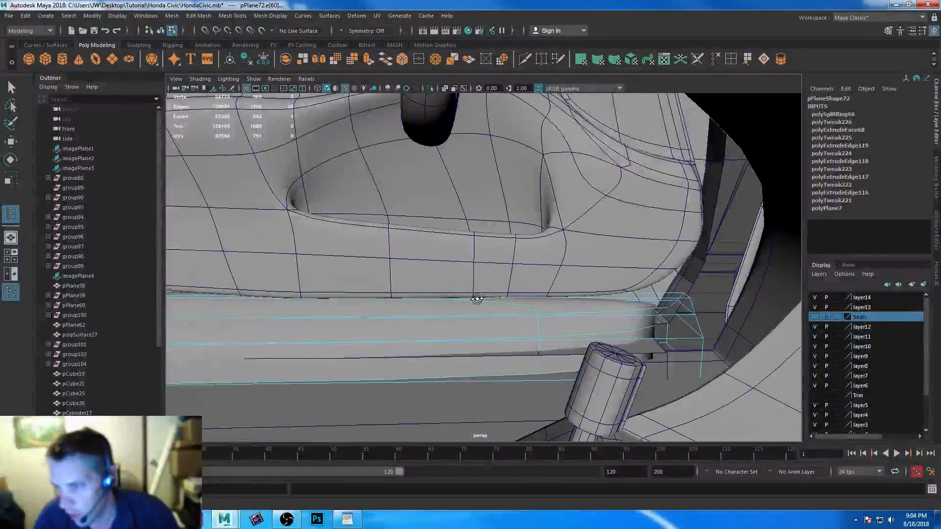
pyautogui.keyDown('alt'); pyautogui.moveTo(473, 295); pyautogui.dragTo(492, 296, button='middle'); pyautogui.keyUp('alt')
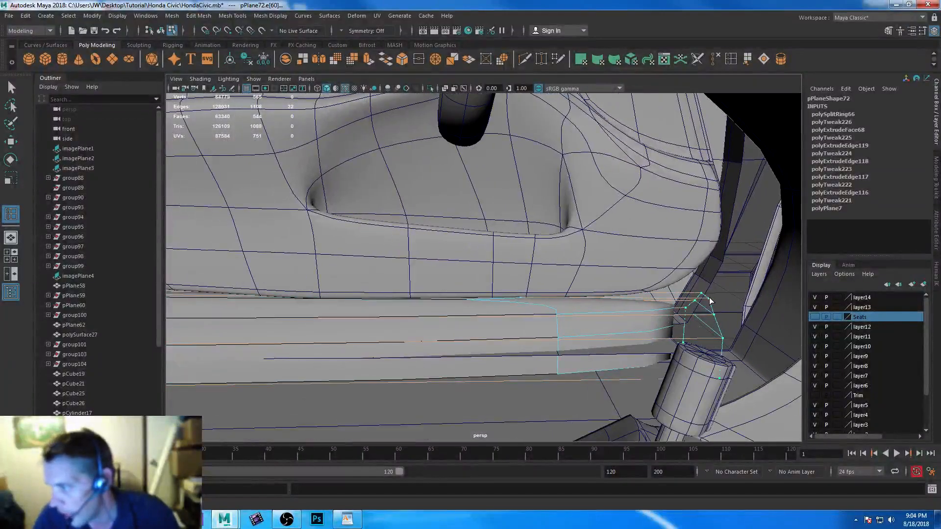
pyautogui.click(692, 304)
# Insert four more edge loops across the straight sill section, around the base of the door pillar
pyautogui.keyDown('alt'); pyautogui.moveTo(380, 311); pyautogui.dragTo(521, 321, button='middle'); pyautogui.keyUp('alt')
pyautogui.keyDown('alt'); pyautogui.moveTo(401, 308); pyautogui.dragTo(537, 284); pyautogui.keyUp('alt')
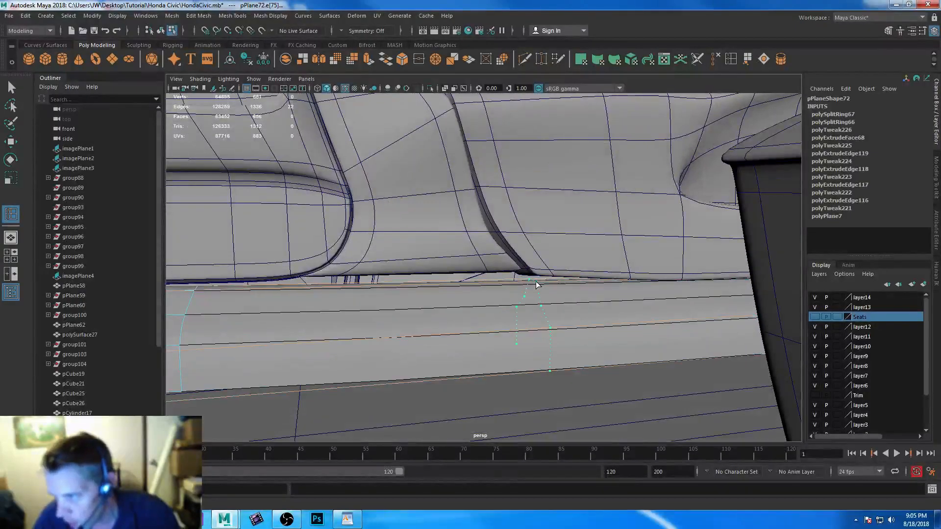
pyautogui.click(537, 285)
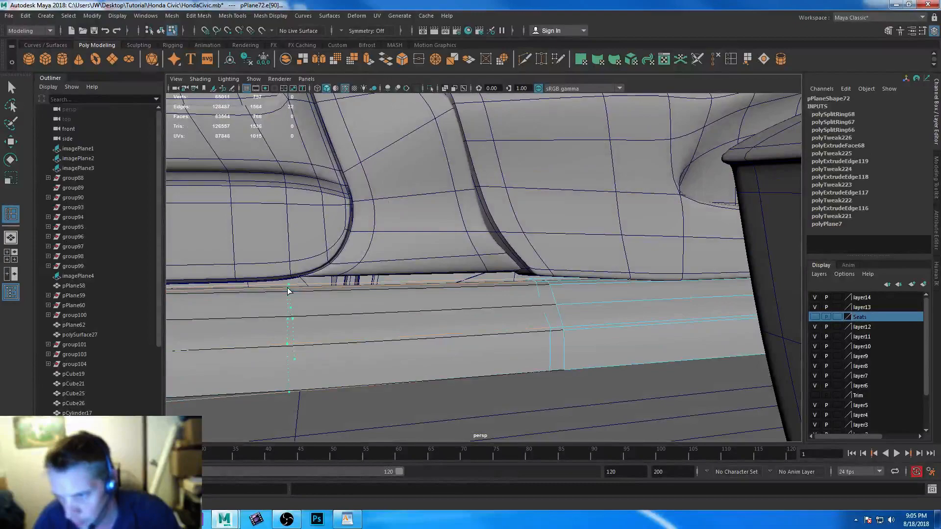
pyautogui.click(293, 288)
pyautogui.click(284, 291)
pyautogui.click(544, 285)
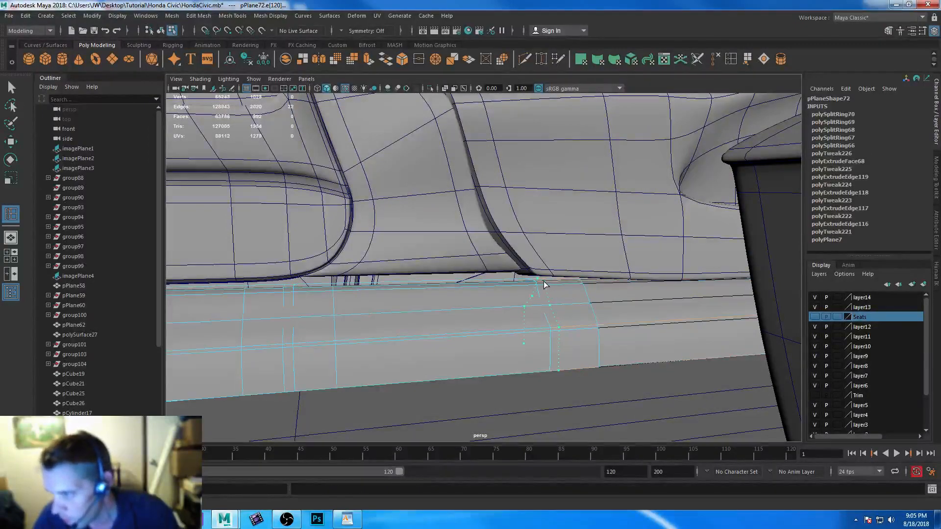
pyautogui.moveTo(542, 285); pyautogui.dragTo(503, 307)
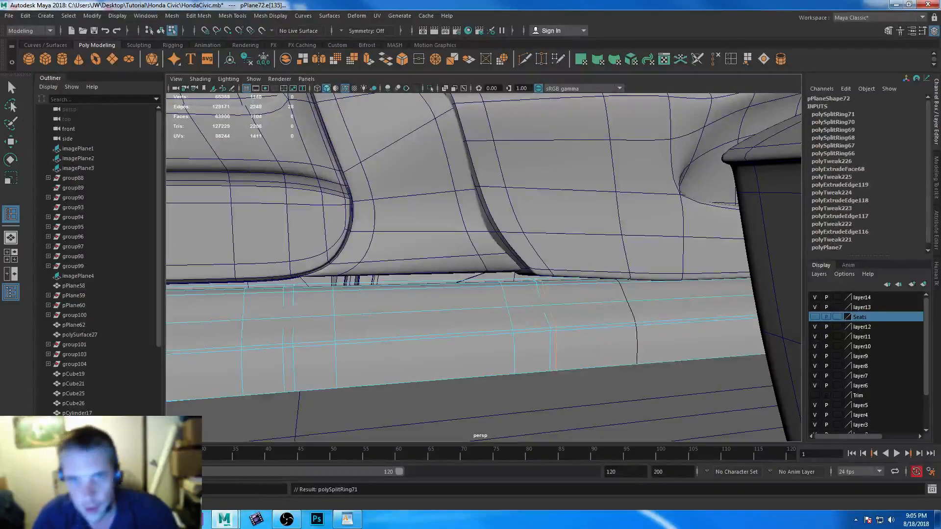
pyautogui.click(11, 87)
# Raise the trim's upper edge segment beneath the gap at the pillar base, and leave the trim deselected in object mode
pyautogui.moveTo(434, 284); pyautogui.dragTo(430, 247, button='right')
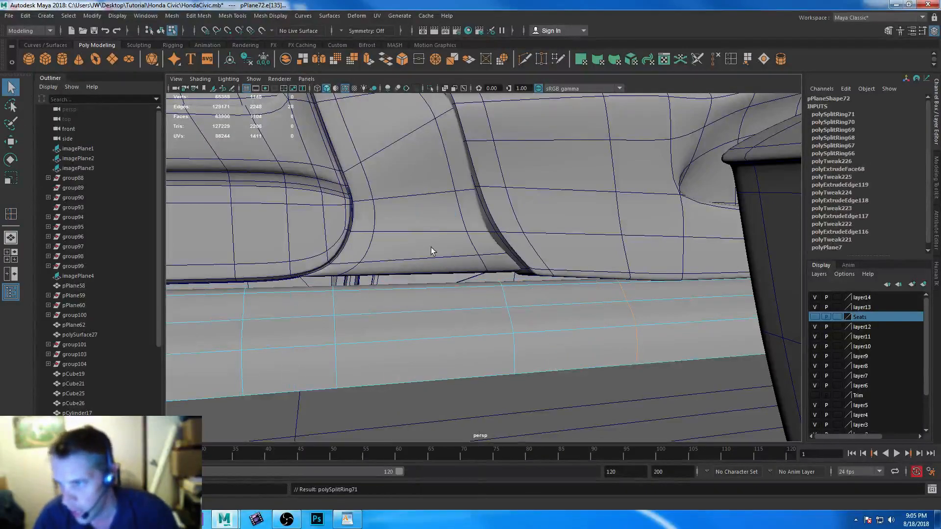
pyautogui.click(411, 281)
pyautogui.press('w')
pyautogui.moveTo(418, 241); pyautogui.dragTo(417, 227)
pyautogui.keyDown('alt'); pyautogui.moveTo(603, 313); pyautogui.dragTo(549, 289, button='right'); pyautogui.keyUp('alt')
pyautogui.keyDown('alt'); pyautogui.moveTo(380, 289); pyautogui.dragTo(390, 299); pyautogui.keyUp('alt')
pyautogui.moveTo(391, 297); pyautogui.dragTo(441, 219, button='right')
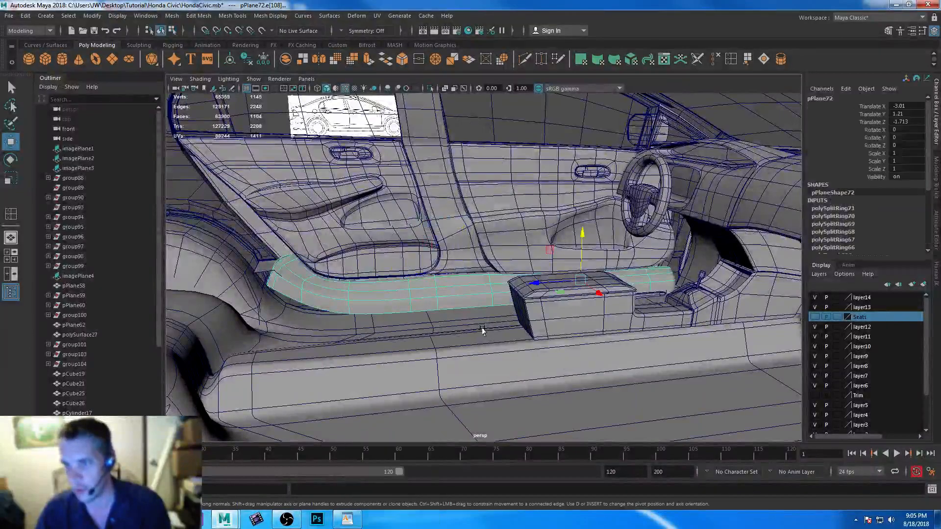
pyautogui.keyDown('alt'); pyautogui.moveTo(483, 329); pyautogui.dragTo(431, 305, button='right'); pyautogui.keyUp('alt')
pyautogui.click(269, 181)
pyautogui.keyDown('alt'); pyautogui.moveTo(419, 272); pyautogui.dragTo(412, 264); pyautogui.keyUp('alt')
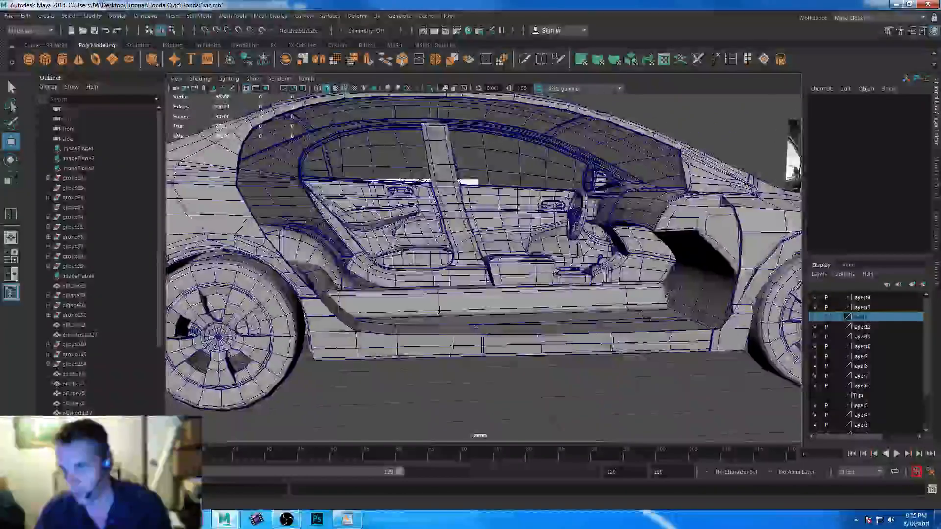
# Move the lower edges at the trim's rear bend backward toward the wheel arch
pyautogui.keyDown('alt'); pyautogui.moveTo(354, 272); pyautogui.dragTo(414, 298, button='right'); pyautogui.keyUp('alt')
pyautogui.keyDown('alt'); pyautogui.moveTo(231, 316); pyautogui.dragTo(357, 341, button='middle'); pyautogui.keyUp('alt')
pyautogui.moveTo(338, 237); pyautogui.dragTo(319, 201, button='right')
pyautogui.click(572, 287)
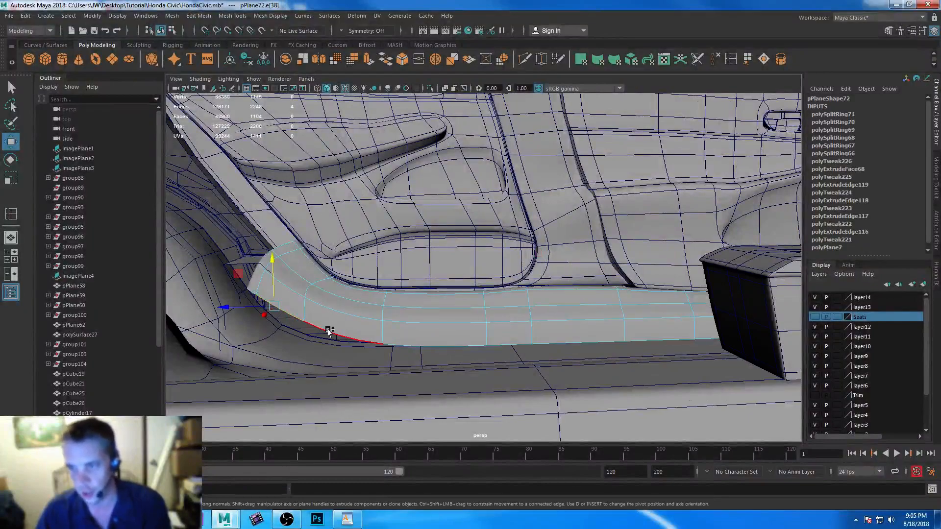
pyautogui.moveTo(229, 307); pyautogui.dragTo(204, 308)
# Reposition the individual lower vertices at the trim's rear bend so the corner extends down and back toward the wheel arch
pyautogui.moveTo(337, 299); pyautogui.dragTo(293, 235, button='right')
pyautogui.click(285, 322)
pyautogui.moveTo(239, 291); pyautogui.dragTo(238, 293)
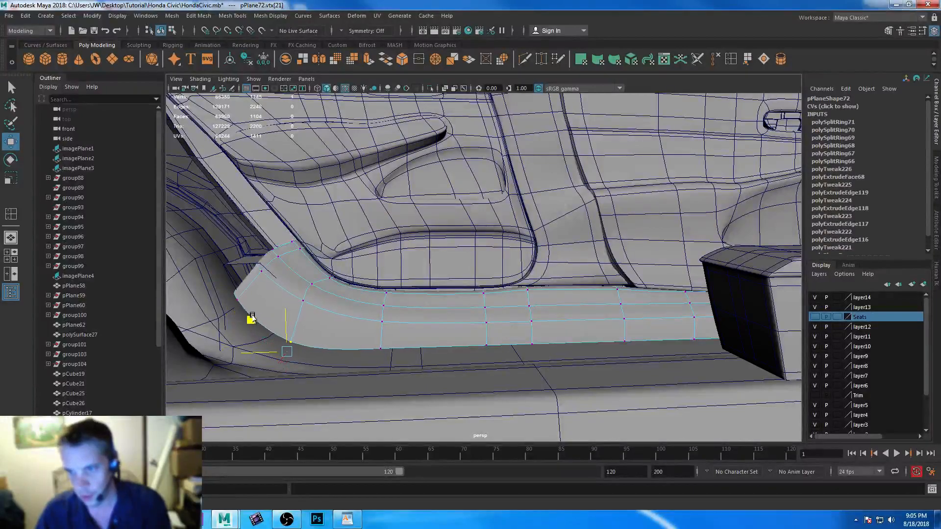
pyautogui.moveTo(245, 319); pyautogui.dragTo(423, 358)
pyautogui.click(342, 212)
pyautogui.moveTo(287, 179); pyautogui.dragTo(284, 176)
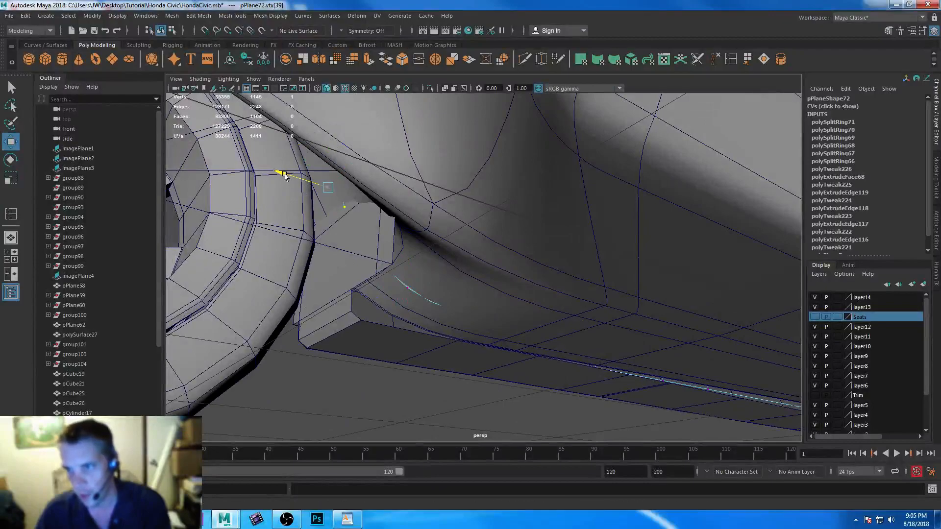
pyautogui.click(407, 287)
pyautogui.moveTo(402, 255); pyautogui.dragTo(401, 257)
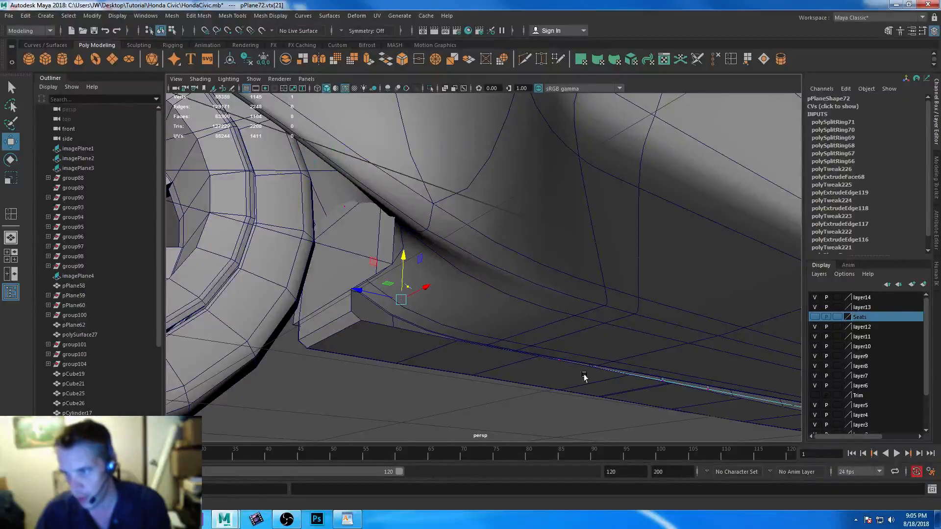
# Return to object mode and examine how the trim's rear end meets the door panel and wheel arch
pyautogui.keyDown('alt'); pyautogui.moveTo(585, 378); pyautogui.dragTo(563, 286, button='right'); pyautogui.keyUp('alt')
pyautogui.keyDown('alt'); pyautogui.moveTo(563, 286); pyautogui.dragTo(485, 338); pyautogui.keyUp('alt')
pyautogui.moveTo(445, 237); pyautogui.dragTo(446, 317, button='right')
pyautogui.keyDown('alt'); pyautogui.moveTo(446, 317); pyautogui.dragTo(475, 258); pyautogui.keyUp('alt')
pyautogui.keyDown('alt'); pyautogui.moveTo(475, 258); pyautogui.dragTo(521, 310, button='right'); pyautogui.keyUp('alt')
pyautogui.keyDown('alt'); pyautogui.moveTo(427, 331); pyautogui.dragTo(529, 372, button='middle'); pyautogui.keyUp('alt')
pyautogui.keyDown('alt'); pyautogui.moveTo(530, 373); pyautogui.dragTo(531, 366); pyautogui.keyUp('alt')
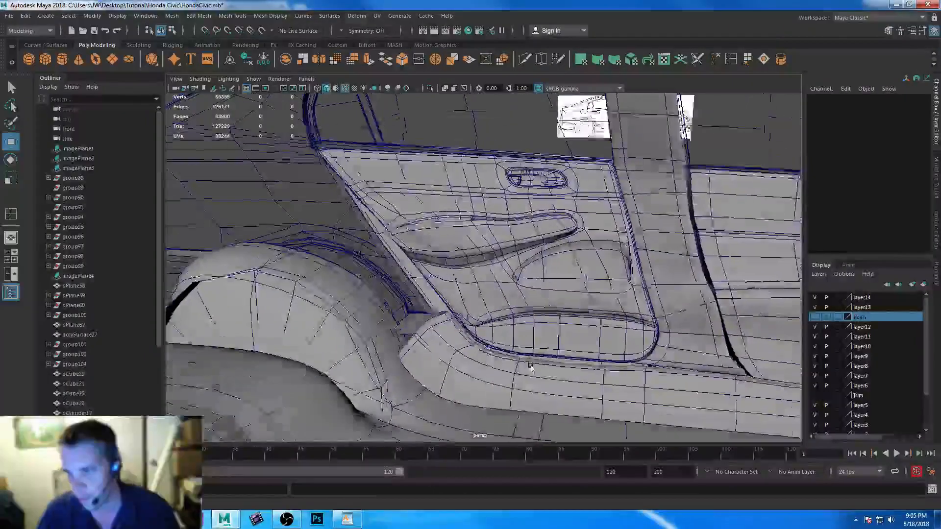
pyautogui.scroll(5, 531, 367)
pyautogui.scroll(-5, 548, 376)
pyautogui.scroll(3, 542, 368)
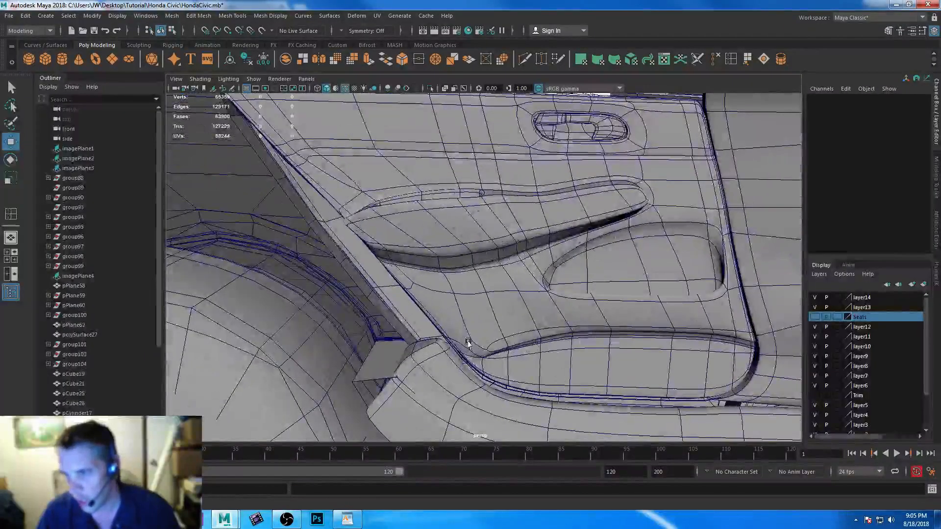
pyautogui.scroll(-4, 392, 284)
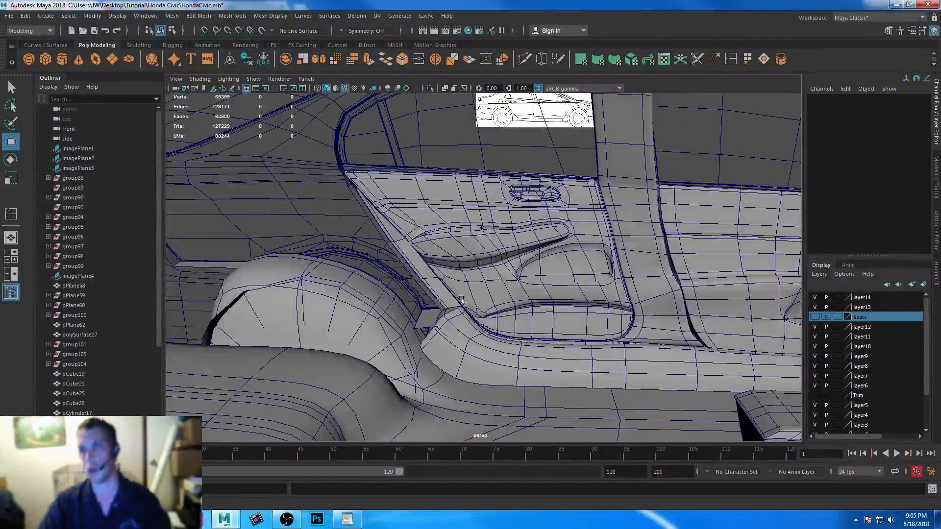
# Show the Seats layer and turn off the wireframe overlay on the shaded car interior
pyautogui.click(815, 317)
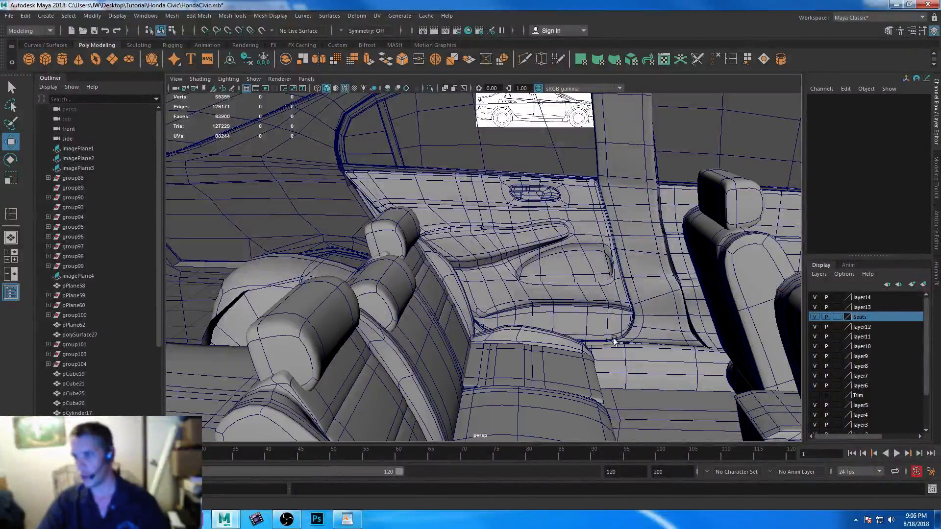
pyautogui.scroll(-4, 595, 338)
pyautogui.scroll(4, 595, 338)
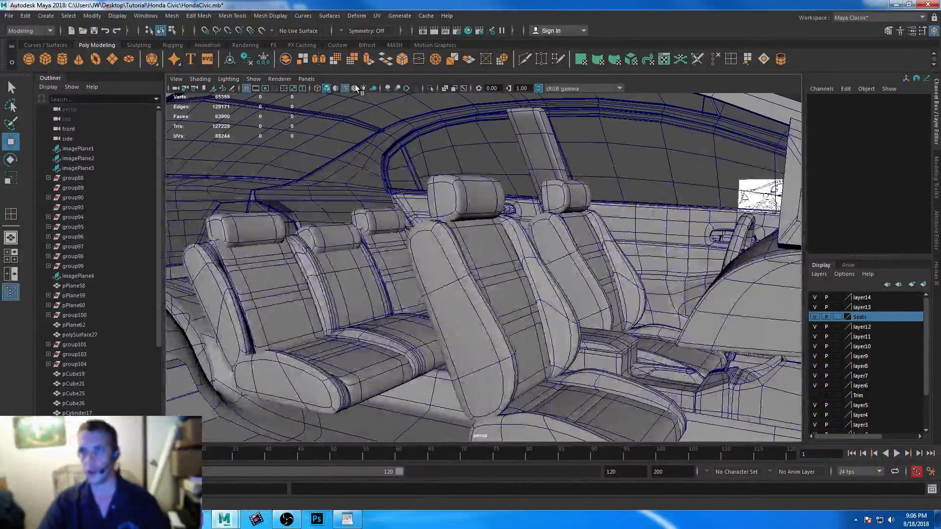
pyautogui.click(346, 88)
pyautogui.moveTo(557, 284)
pyautogui.keyDown('alt'); pyautogui.mouseDown()
pyautogui.moveTo(550, 273)
pyautogui.moveTo(521, 269)
pyautogui.moveTo(550, 273)
pyautogui.moveTo(545, 292)
pyautogui.moveTo(483, 289)
pyautogui.moveTo(514, 294)
pyautogui.mouseUp(); pyautogui.keyUp('alt')
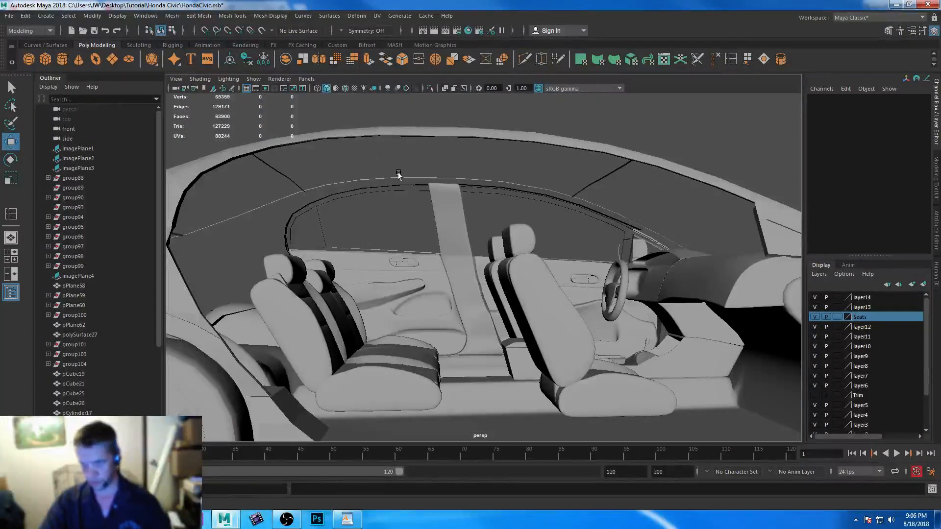
pyautogui.keyDown('alt'); pyautogui.moveTo(411, 313); pyautogui.dragTo(371, 347); pyautogui.keyUp('alt')
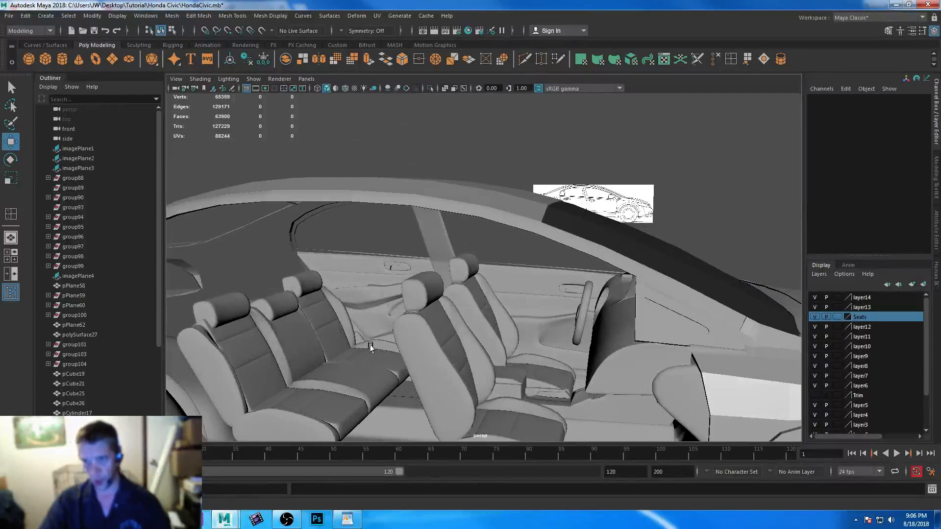
# Raise the sill trim's upper face beside the pillar base and push it outward against the panel to close the gap
pyautogui.keyDown('alt'); pyautogui.moveTo(398, 295); pyautogui.dragTo(476, 285); pyautogui.keyUp('alt')
pyautogui.keyDown('alt'); pyautogui.moveTo(476, 284); pyautogui.dragTo(607, 374, button='right'); pyautogui.keyUp('alt')
pyautogui.keyDown('alt'); pyautogui.moveTo(607, 374); pyautogui.dragTo(548, 267, button='middle'); pyautogui.keyUp('alt')
pyautogui.keyDown('alt'); pyautogui.moveTo(548, 267); pyautogui.dragTo(582, 304); pyautogui.keyUp('alt')
pyautogui.keyDown('alt'); pyautogui.moveTo(582, 304); pyautogui.dragTo(529, 206, button='middle'); pyautogui.keyUp('alt')
pyautogui.keyDown('alt'); pyautogui.moveTo(530, 206); pyautogui.dragTo(634, 390, button='right'); pyautogui.keyUp('alt')
pyautogui.keyDown('alt'); pyautogui.moveTo(595, 364); pyautogui.dragTo(562, 360); pyautogui.keyUp('alt')
pyautogui.click(542, 307)
pyautogui.keyDown('alt'); pyautogui.moveTo(565, 324); pyautogui.dragTo(571, 269); pyautogui.keyUp('alt')
pyautogui.moveTo(572, 237); pyautogui.dragTo(572, 264, button='right')
pyautogui.click(593, 268)
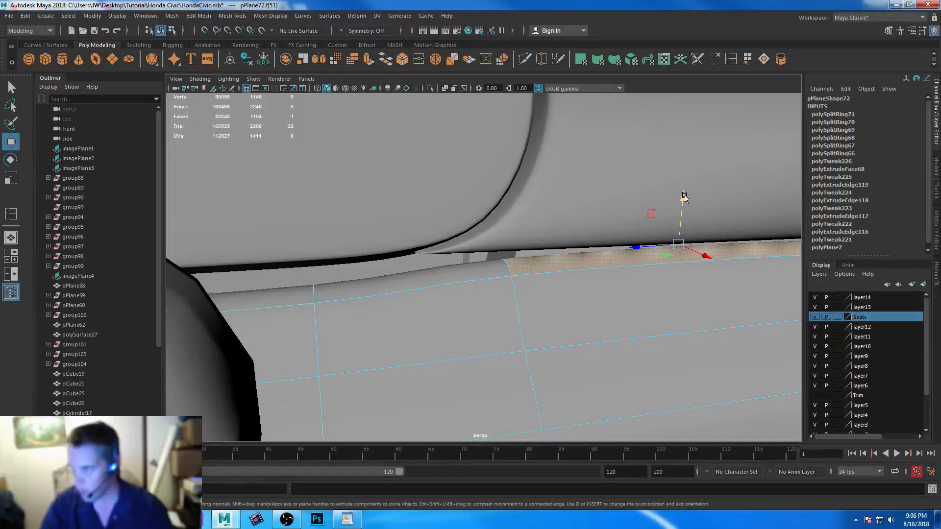
pyautogui.moveTo(684, 197); pyautogui.dragTo(686, 187)
pyautogui.moveTo(711, 250); pyautogui.dragTo(683, 242)
pyautogui.moveTo(660, 179); pyautogui.dragTo(659, 184)
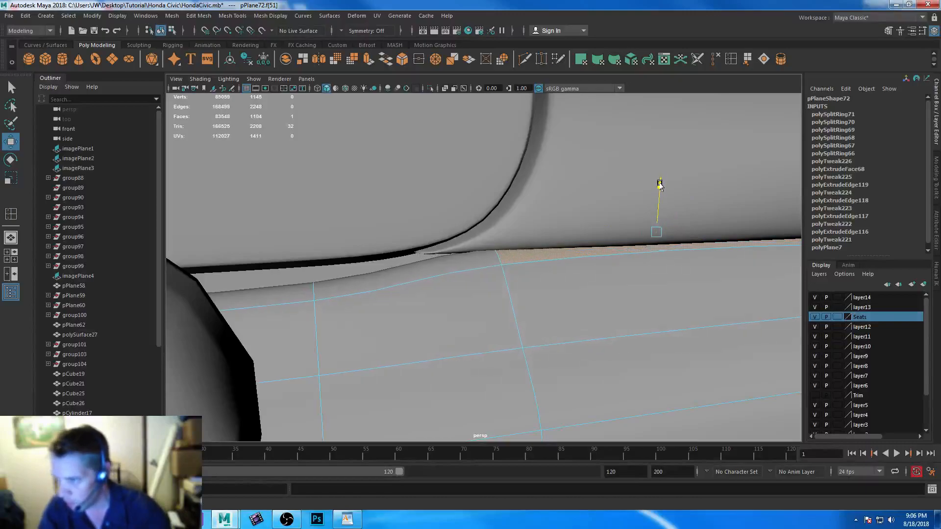
pyautogui.keyDown('alt'); pyautogui.moveTo(693, 290); pyautogui.dragTo(437, 277); pyautogui.keyUp('alt')
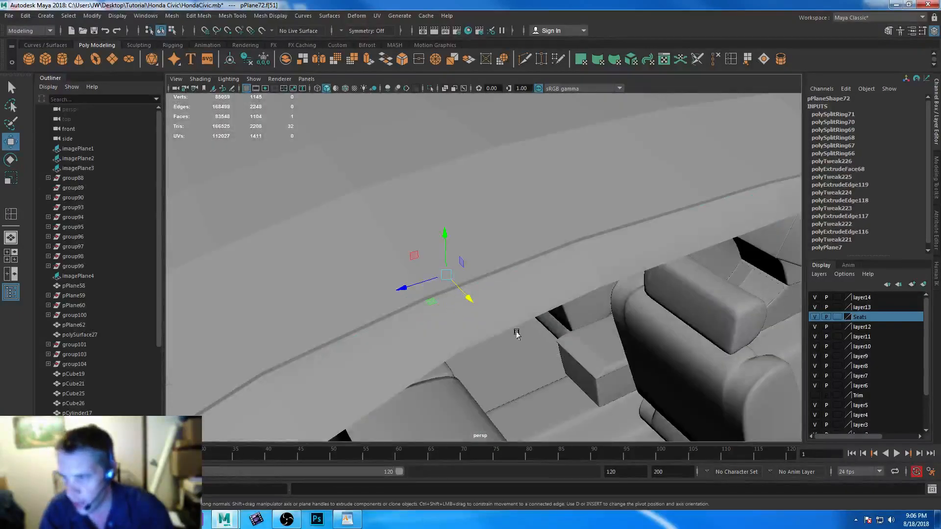
pyautogui.keyDown('alt'); pyautogui.moveTo(516, 333); pyautogui.dragTo(466, 284); pyautogui.keyUp('alt')
pyautogui.moveTo(476, 281); pyautogui.dragTo(521, 222, button='right')
pyautogui.keyDown('alt'); pyautogui.moveTo(552, 304); pyautogui.dragTo(475, 143, button='right'); pyautogui.keyUp('alt')
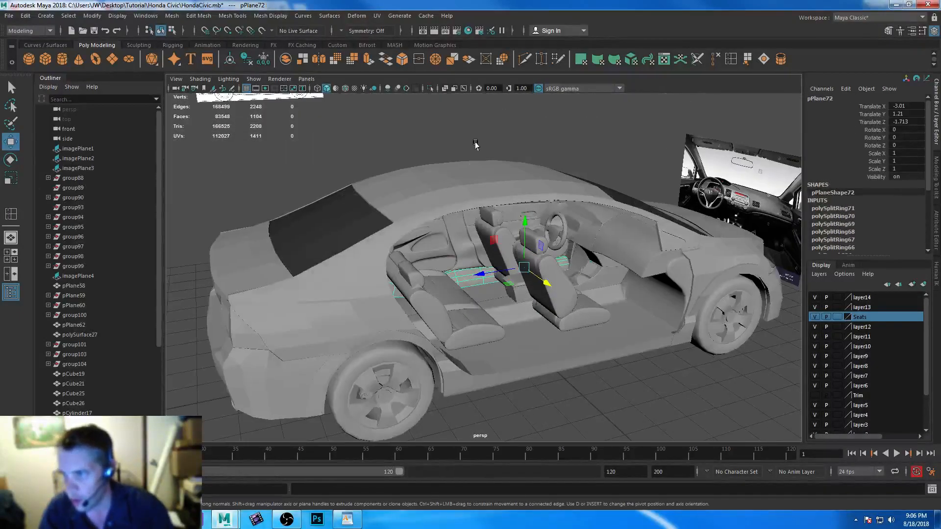
pyautogui.click(475, 144)
# Examine the seats, dashboard and front footwell in perspective, and compare the footwell area with the side-view reference
pyautogui.keyDown('alt'); pyautogui.moveTo(475, 147); pyautogui.dragTo(462, 293); pyautogui.keyUp('alt')
pyautogui.keyDown('alt'); pyautogui.moveTo(462, 292); pyautogui.dragTo(498, 342, button='right'); pyautogui.keyUp('alt')
pyautogui.keyDown('alt'); pyautogui.moveTo(497, 342); pyautogui.dragTo(544, 232); pyautogui.keyUp('alt')
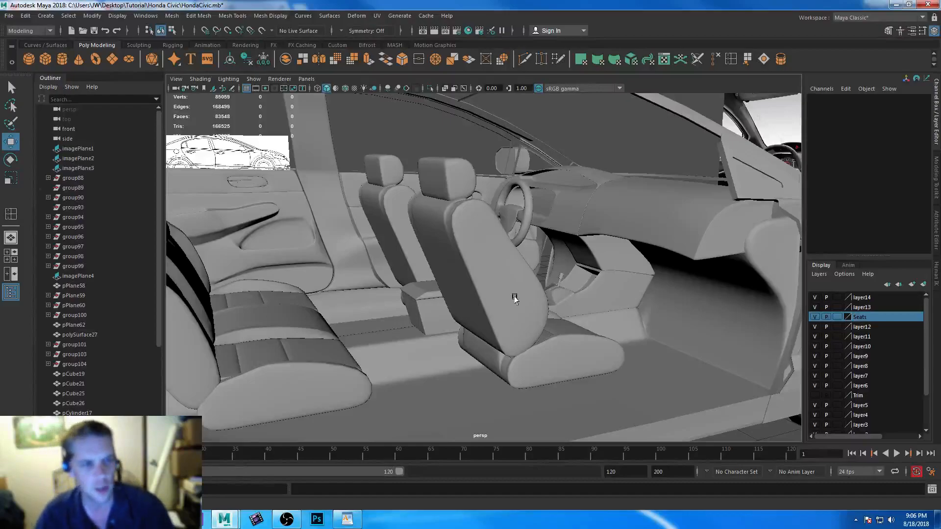
pyautogui.keyDown('alt'); pyautogui.moveTo(529, 292); pyautogui.dragTo(428, 316); pyautogui.keyUp('alt')
pyautogui.press('space')
pyautogui.press('space')
pyautogui.keyDown('alt'); pyautogui.moveTo(665, 340); pyautogui.dragTo(523, 337, button='middle'); pyautogui.keyUp('alt')
pyautogui.keyDown('alt'); pyautogui.moveTo(523, 338); pyautogui.dragTo(671, 470, button='right'); pyautogui.keyUp('alt')
pyautogui.keyDown('alt'); pyautogui.moveTo(581, 364); pyautogui.dragTo(432, 338, button='middle'); pyautogui.keyUp('alt')
pyautogui.keyDown('alt'); pyautogui.moveTo(544, 380); pyautogui.dragTo(483, 355, button='right'); pyautogui.keyUp('alt')
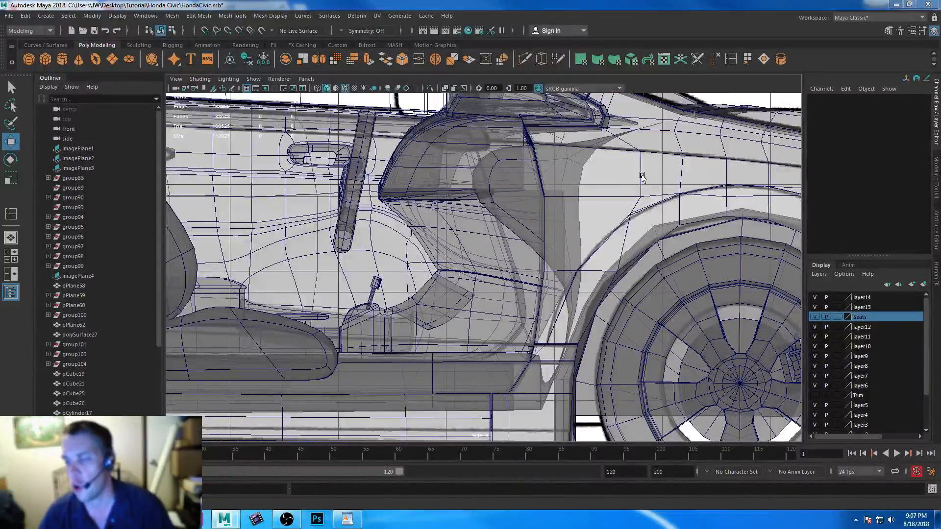
pyautogui.press('space')
pyautogui.press('space')
# Select the strip of faces on the dashboard's underside beneath the steering wheel and move it down and forward
pyautogui.scroll(2, 445, 330)
pyautogui.keyDown('alt'); pyautogui.moveTo(445, 330); pyautogui.dragTo(472, 284); pyautogui.keyUp('alt')
pyautogui.moveTo(470, 341)
pyautogui.keyDown('alt'); pyautogui.mouseDown()
pyautogui.moveTo(464, 332)
pyautogui.moveTo(471, 337)
pyautogui.mouseUp(); pyautogui.keyUp('alt')
pyautogui.keyDown('alt'); pyautogui.moveTo(454, 274); pyautogui.dragTo(560, 345, button='right'); pyautogui.keyUp('alt')
pyautogui.keyDown('alt'); pyautogui.moveTo(477, 278); pyautogui.dragTo(515, 340, button='middle'); pyautogui.keyUp('alt')
pyautogui.keyDown('alt'); pyautogui.moveTo(515, 342); pyautogui.dragTo(496, 320); pyautogui.keyUp('alt')
pyautogui.click(431, 201)
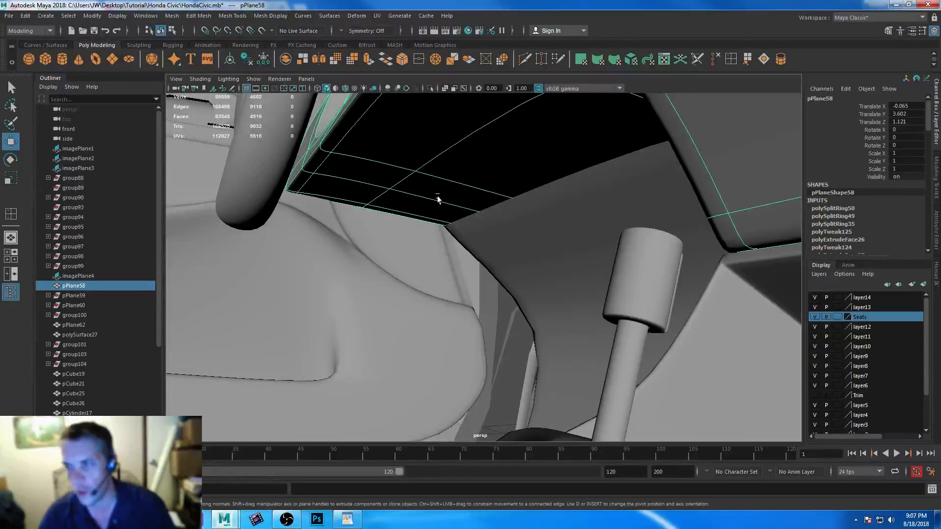
pyautogui.moveTo(437, 199); pyautogui.dragTo(479, 185, button='right')
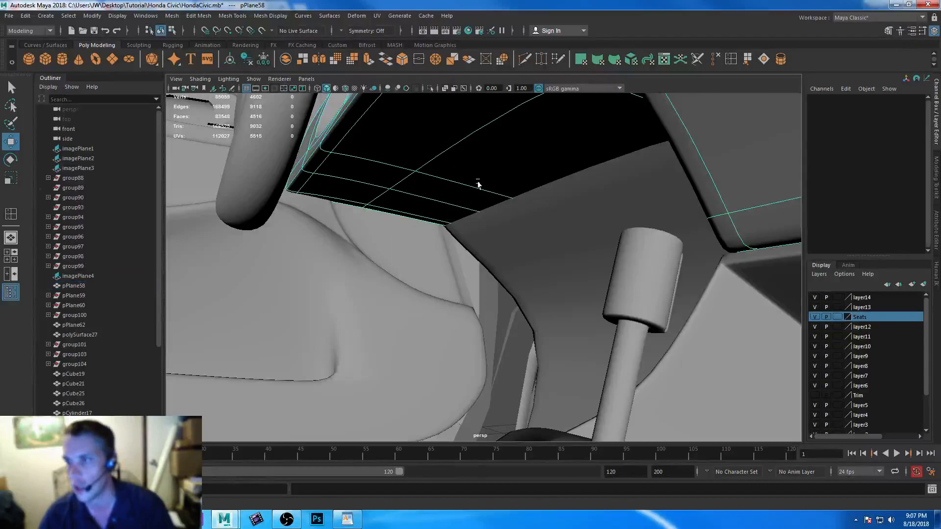
pyautogui.click(479, 198)
pyautogui.keyDown('shift'); pyautogui.doubleClick(409, 216); pyautogui.keyUp('shift')
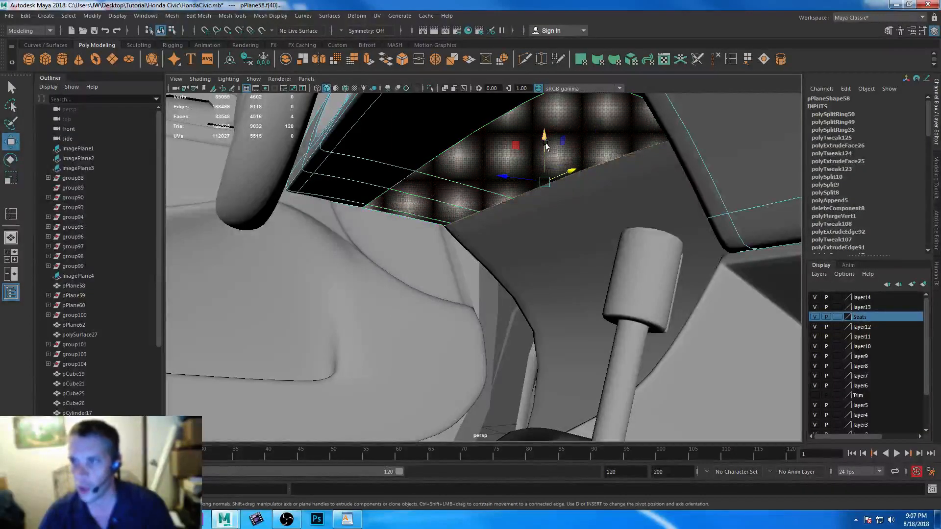
pyautogui.moveTo(544, 138); pyautogui.dragTo(550, 240)
pyautogui.moveTo(510, 288); pyautogui.dragTo(582, 298)
pyautogui.moveTo(619, 245); pyautogui.dragTo(617, 266)
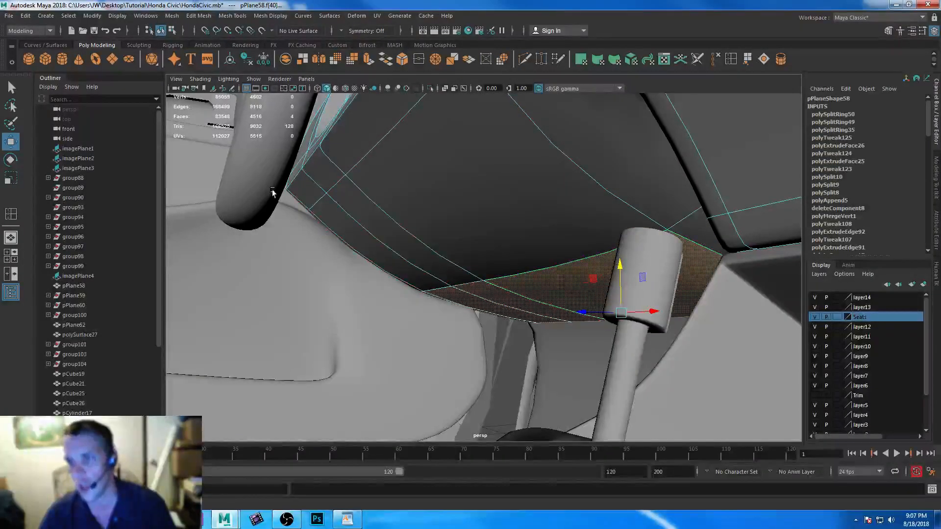
pyautogui.keyDown('alt'); pyautogui.moveTo(505, 376); pyautogui.dragTo(442, 294, button='right'); pyautogui.keyUp('alt')
pyautogui.keyDown('alt'); pyautogui.moveTo(441, 295); pyautogui.dragTo(446, 260); pyautogui.keyUp('alt')
pyautogui.keyDown('alt'); pyautogui.moveTo(447, 261); pyautogui.dragTo(534, 338, button='right'); pyautogui.keyUp('alt')
pyautogui.keyDown('alt'); pyautogui.moveTo(545, 281); pyautogui.dragTo(485, 304, button='middle'); pyautogui.keyUp('alt')
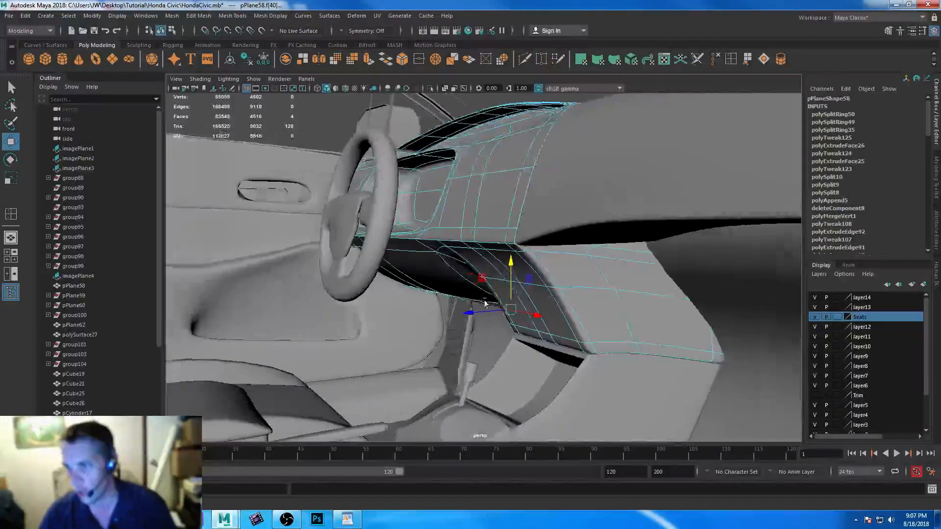
# Examine the dashboard's underside and the open gap between the door panel and the front footwell from several angles
pyautogui.keyDown('alt'); pyautogui.moveTo(485, 304); pyautogui.dragTo(485, 297); pyautogui.keyUp('alt')
pyautogui.moveTo(437, 238); pyautogui.dragTo(484, 216, button='right')
pyautogui.keyDown('alt'); pyautogui.moveTo(484, 217); pyautogui.dragTo(393, 250, button='right'); pyautogui.keyUp('alt')
pyautogui.keyDown('alt'); pyautogui.moveTo(543, 265); pyautogui.dragTo(634, 266); pyautogui.keyUp('alt')
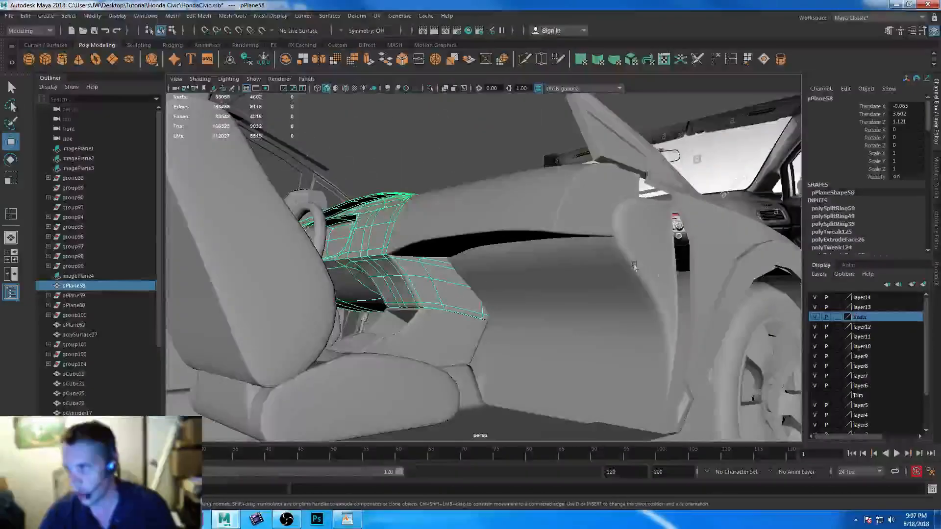
pyautogui.keyDown('alt'); pyautogui.moveTo(566, 269); pyautogui.dragTo(336, 267); pyautogui.keyUp('alt')
pyautogui.keyDown('alt'); pyautogui.moveTo(337, 268); pyautogui.dragTo(448, 303, button='middle'); pyautogui.keyUp('alt')
pyautogui.keyDown('alt'); pyautogui.moveTo(448, 303); pyautogui.dragTo(505, 355, button='right'); pyautogui.keyUp('alt')
pyautogui.click(487, 321)
pyautogui.keyDown('alt'); pyautogui.moveTo(504, 355); pyautogui.dragTo(492, 340); pyautogui.keyUp('alt')
pyautogui.keyDown('alt'); pyautogui.moveTo(491, 340); pyautogui.dragTo(564, 445, button='right'); pyautogui.keyUp('alt')
pyautogui.keyDown('alt'); pyautogui.moveTo(517, 348); pyautogui.dragTo(487, 267, button='middle'); pyautogui.keyUp('alt')
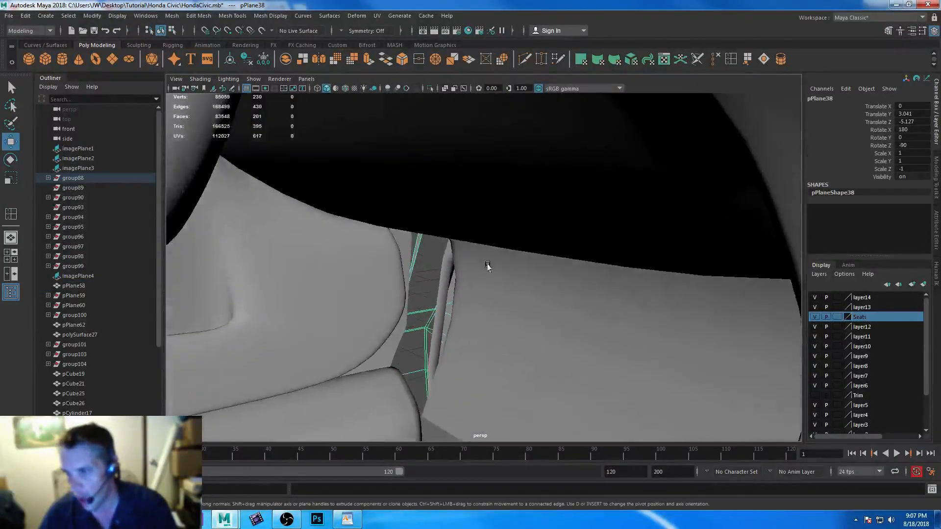
pyautogui.keyDown('alt'); pyautogui.moveTo(488, 267); pyautogui.dragTo(481, 279); pyautogui.keyUp('alt')
pyautogui.keyDown('alt'); pyautogui.moveTo(482, 278); pyautogui.dragTo(418, 260, button='right'); pyautogui.keyUp('alt')
pyautogui.keyDown('alt'); pyautogui.moveTo(419, 261); pyautogui.dragTo(434, 270); pyautogui.keyUp('alt')
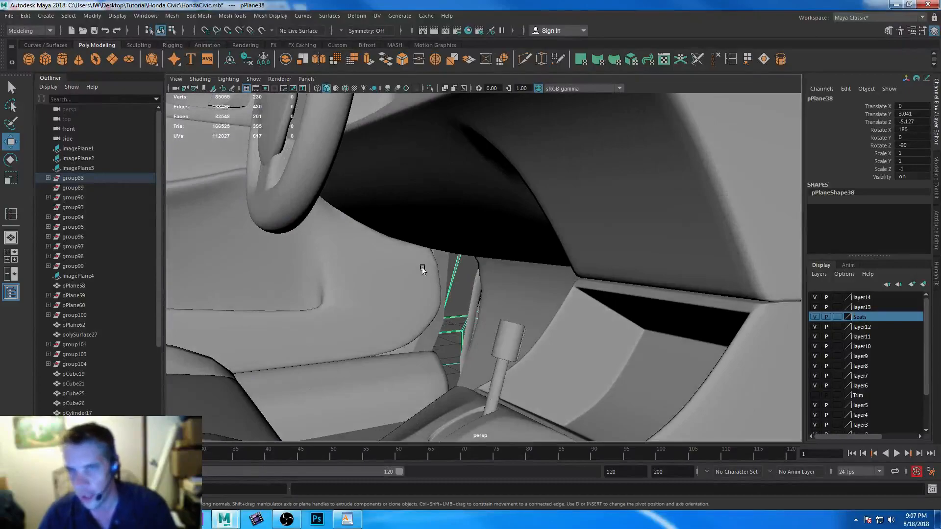
# Create a polygon plane of about 1.17 by 1.388 in the side view, covering the front footwell area below the dashboard
pyautogui.click(112, 58)
pyautogui.press('space')
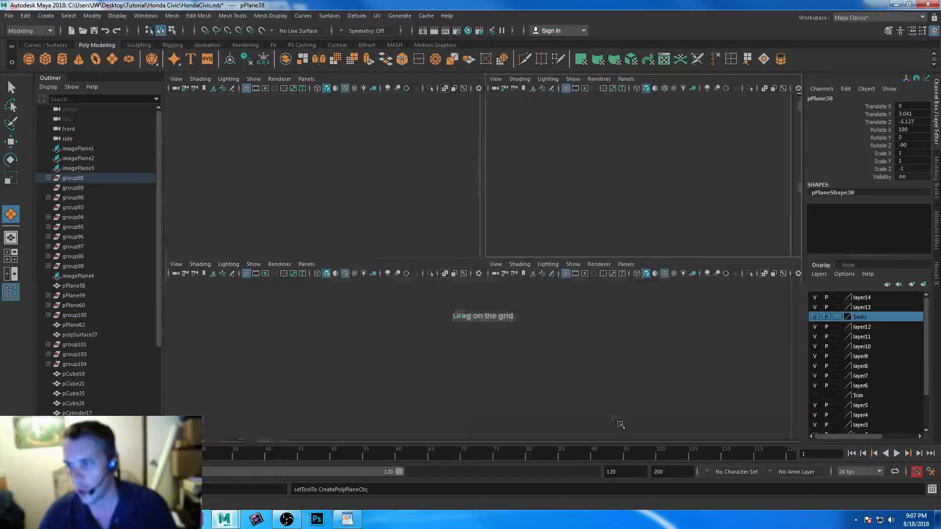
pyautogui.press('space')
pyautogui.scroll(2, 514, 318)
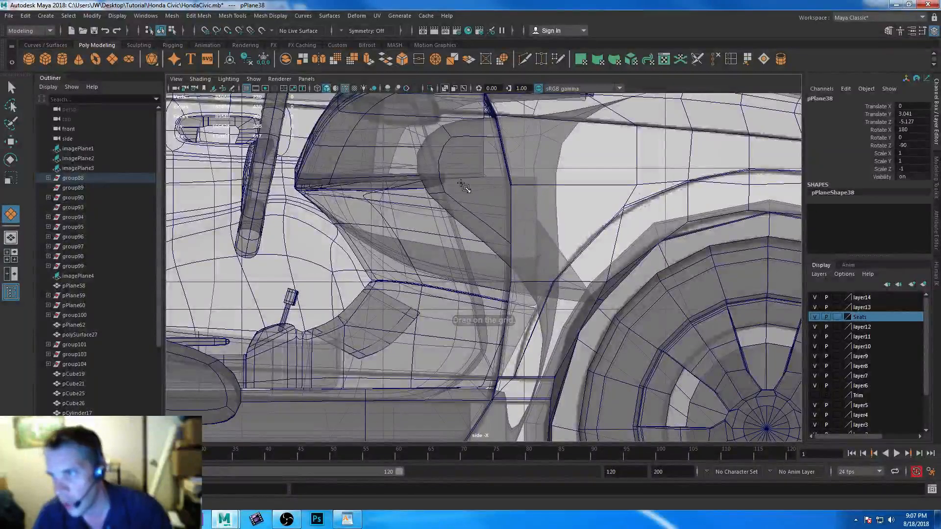
pyautogui.moveTo(365, 182); pyautogui.dragTo(536, 386)
pyautogui.press('space')
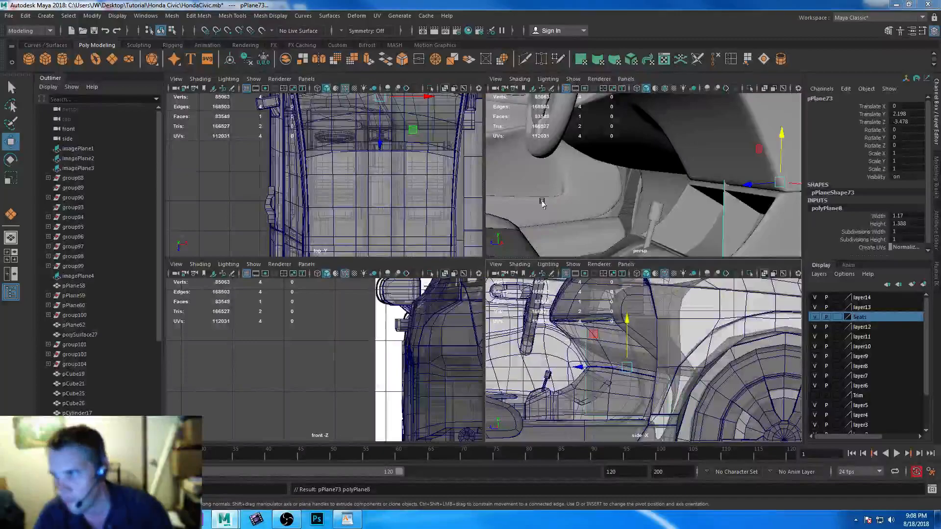
# Move the new plane to the footwell's outer side at about X -2.757, Y 1.607, Z -3.54, covering the gap beside the door panel
pyautogui.press('space')
pyautogui.moveTo(677, 281); pyautogui.dragTo(453, 249)
pyautogui.press('f')
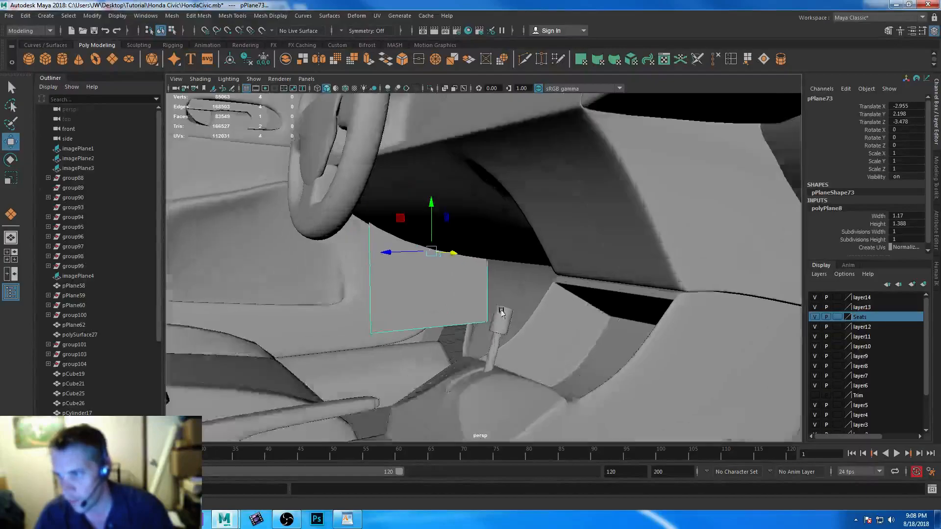
pyautogui.moveTo(403, 168); pyautogui.dragTo(412, 168)
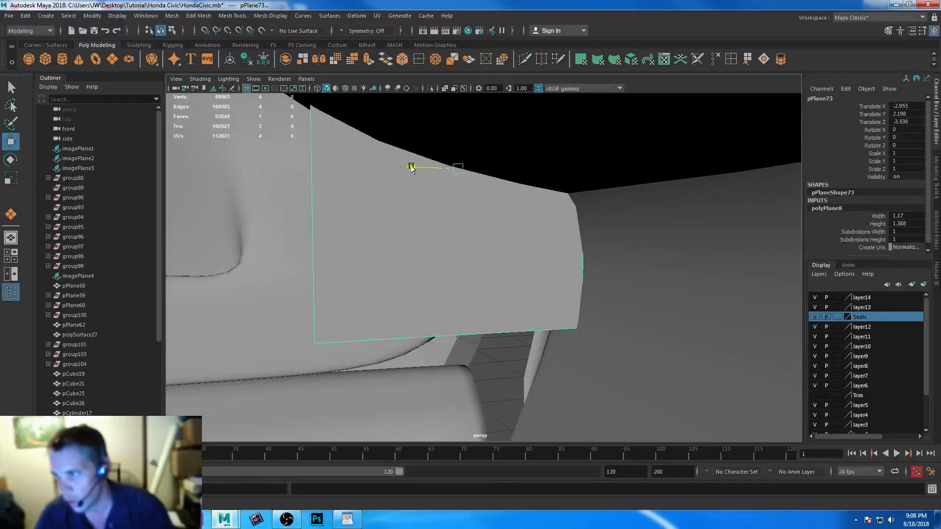
pyautogui.moveTo(463, 136); pyautogui.dragTo(461, 169)
pyautogui.keyDown('alt'); pyautogui.moveTo(515, 382); pyautogui.dragTo(511, 296, button='middle'); pyautogui.keyUp('alt')
pyautogui.keyDown('alt'); pyautogui.moveTo(468, 297); pyautogui.dragTo(507, 302); pyautogui.keyUp('alt')
pyautogui.keyDown('alt'); pyautogui.moveTo(431, 166); pyautogui.dragTo(459, 200, button='middle'); pyautogui.keyUp('alt')
pyautogui.moveTo(431, 124); pyautogui.dragTo(448, 212)
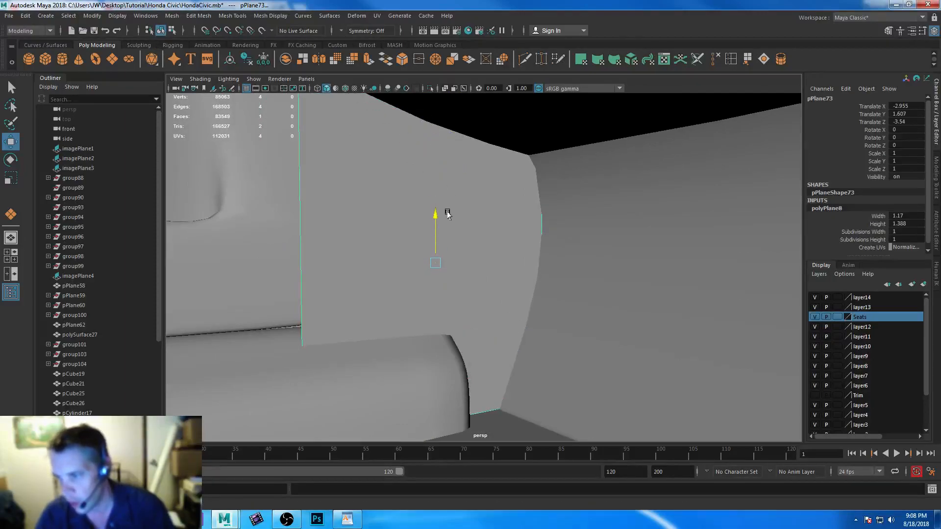
pyautogui.moveTo(459, 263); pyautogui.dragTo(482, 266)
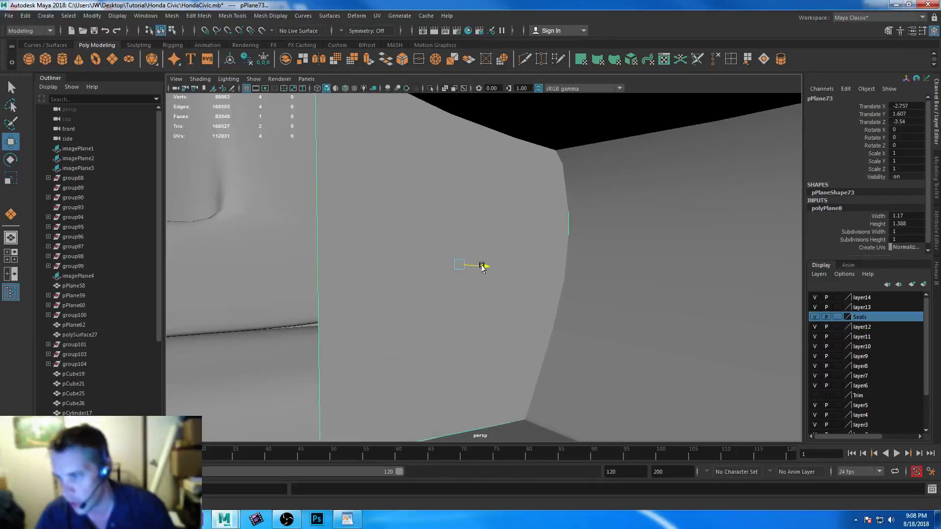
pyautogui.keyDown('alt'); pyautogui.moveTo(510, 304); pyautogui.dragTo(523, 254, button='middle'); pyautogui.keyUp('alt')
# Select the plane's rear vertical edge and move it forward to meet the front end of the door sill trim
pyautogui.moveTo(359, 171); pyautogui.dragTo(360, 145, button='right')
pyautogui.click(333, 156)
pyautogui.moveTo(286, 223); pyautogui.dragTo(435, 223)
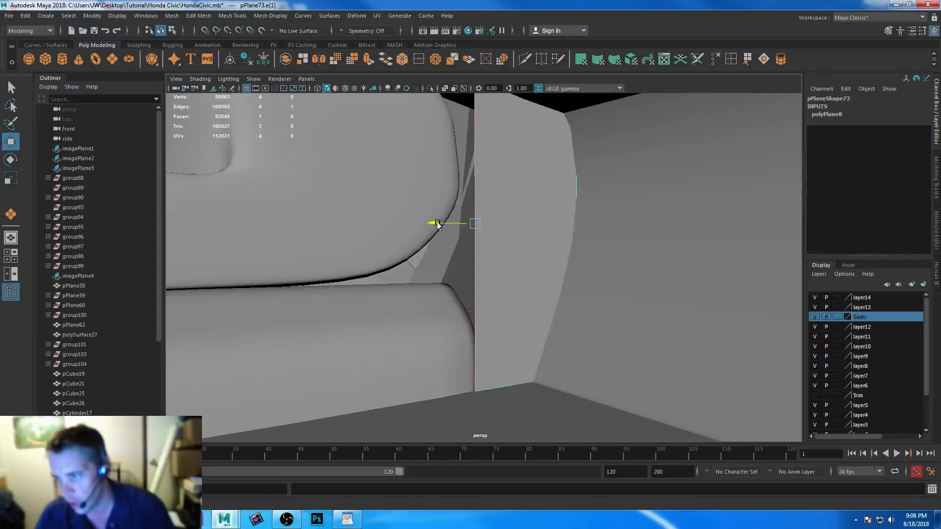
pyautogui.scroll(3, 470, 338)
pyautogui.keyDown('alt'); pyautogui.moveTo(471, 338); pyautogui.dragTo(508, 351); pyautogui.keyUp('alt')
pyautogui.keyDown('alt'); pyautogui.moveTo(431, 315); pyautogui.dragTo(542, 343, button='middle'); pyautogui.keyUp('alt')
pyautogui.keyDown('alt'); pyautogui.moveTo(542, 343); pyautogui.dragTo(562, 364); pyautogui.keyUp('alt')
pyautogui.moveTo(333, 125); pyautogui.dragTo(324, 136)
pyautogui.keyDown('alt'); pyautogui.moveTo(449, 269); pyautogui.dragTo(435, 265); pyautogui.keyUp('alt')
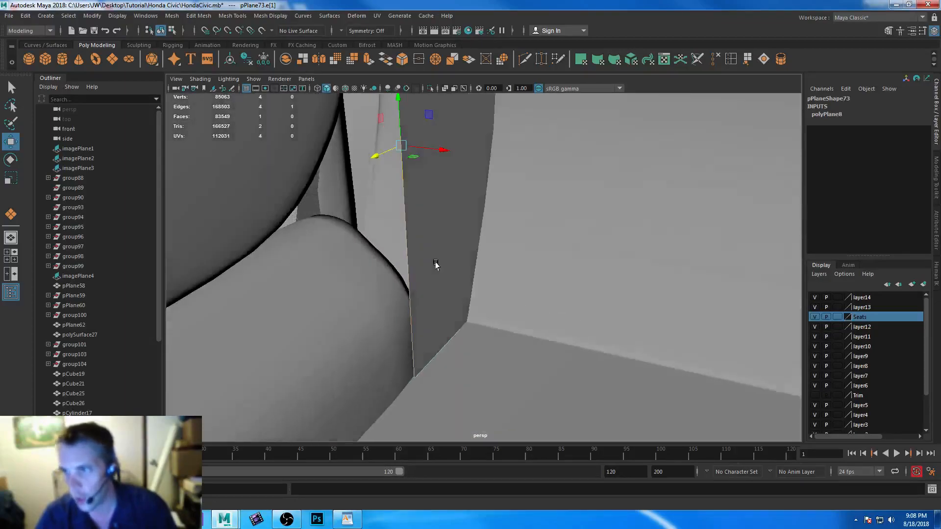
# Turn on wireframe on shaded and insert two horizontal edge loops in the plane, level with the footwell front panel's lower and upper edge lines
pyautogui.scroll(-1, 512, 223)
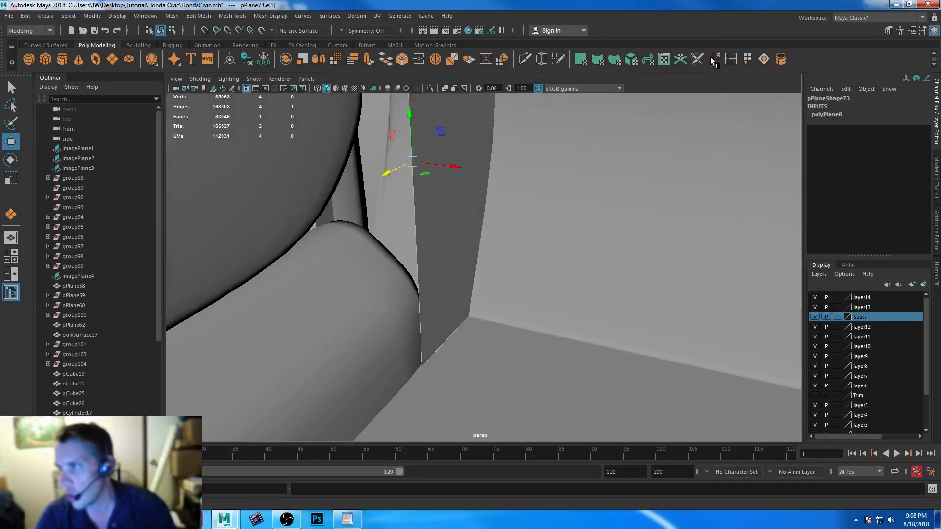
pyautogui.click(345, 88)
pyautogui.keyDown('alt'); pyautogui.moveTo(607, 337); pyautogui.dragTo(549, 289); pyautogui.keyUp('alt')
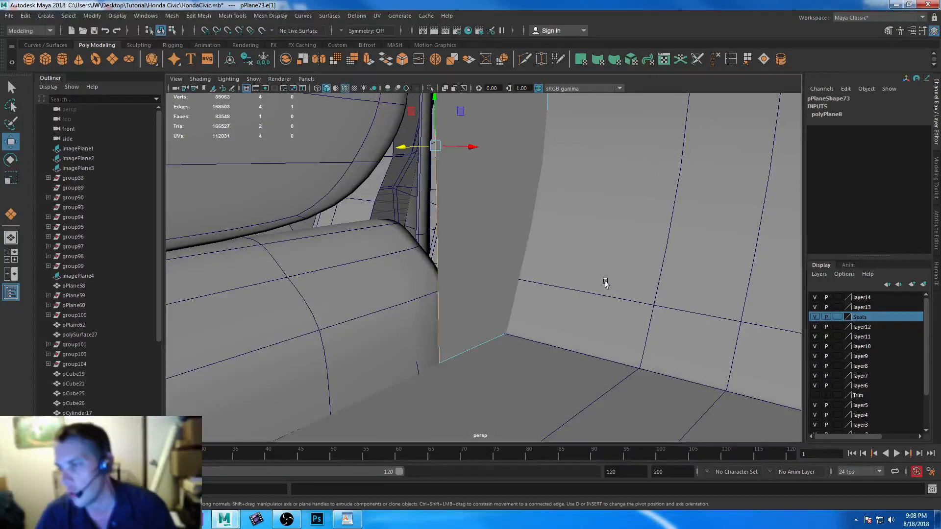
pyautogui.press('y')
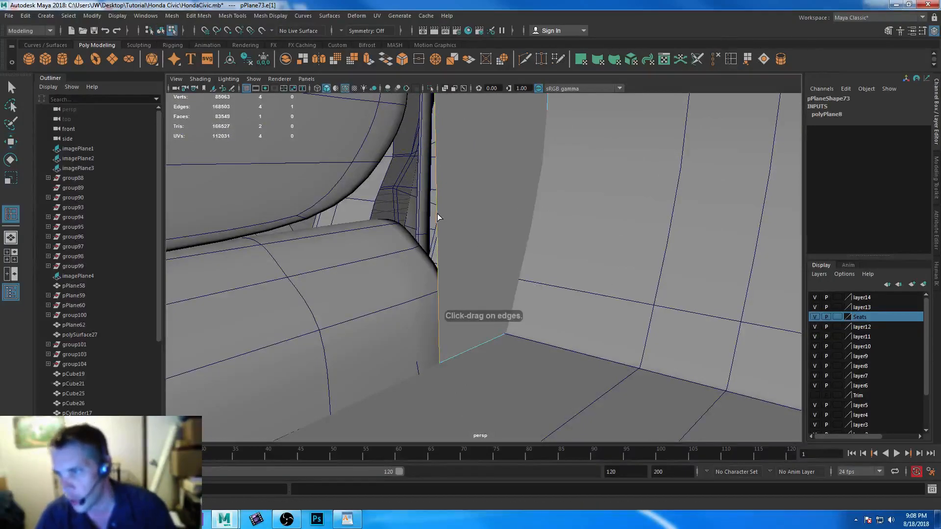
pyautogui.click(446, 310)
pyautogui.keyDown('alt'); pyautogui.moveTo(538, 168); pyautogui.dragTo(549, 223); pyautogui.keyUp('alt')
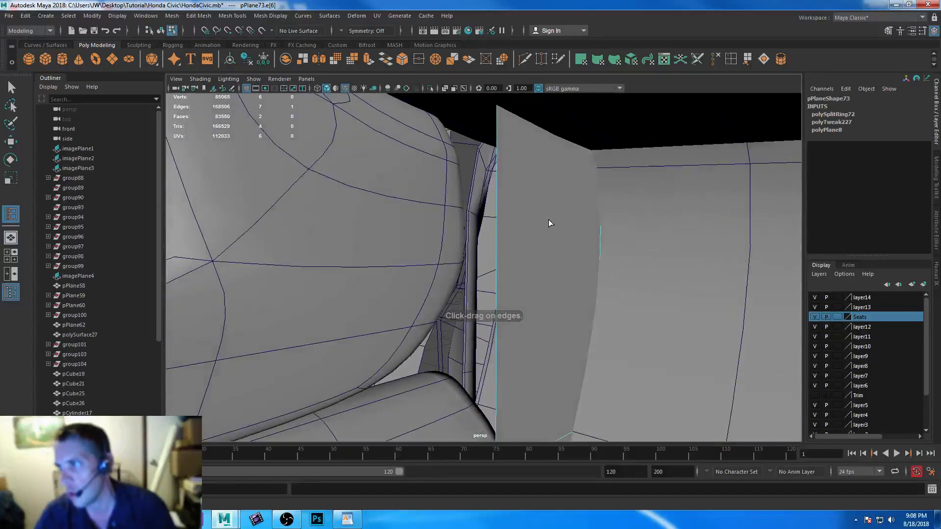
pyautogui.click(500, 163)
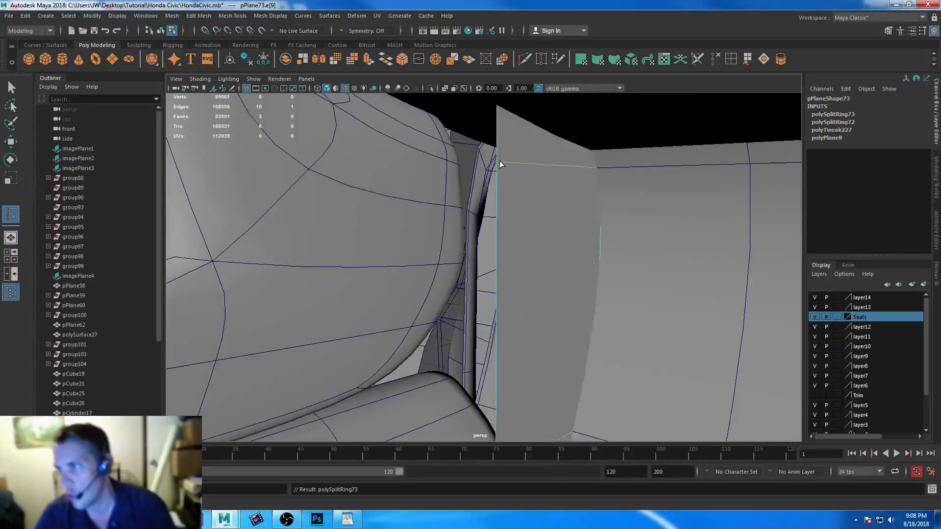
pyautogui.press('q')
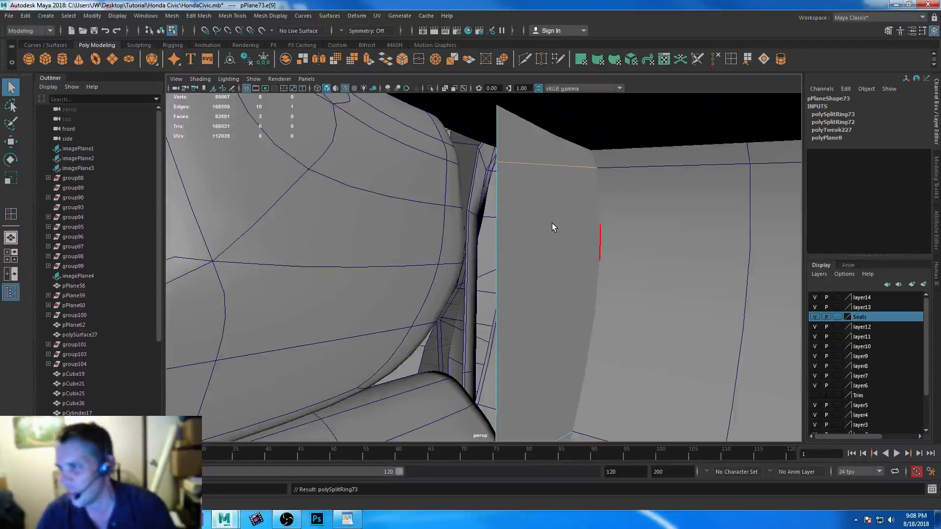
# Use X-ray to select the plane's two lower front vertices and move them back to follow the footwell front panel's curved profile
pyautogui.keyDown('alt'); pyautogui.moveTo(626, 248); pyautogui.dragTo(549, 216); pyautogui.keyUp('alt')
pyautogui.moveTo(449, 156); pyautogui.dragTo(463, 137, button='right')
pyautogui.click(445, 88)
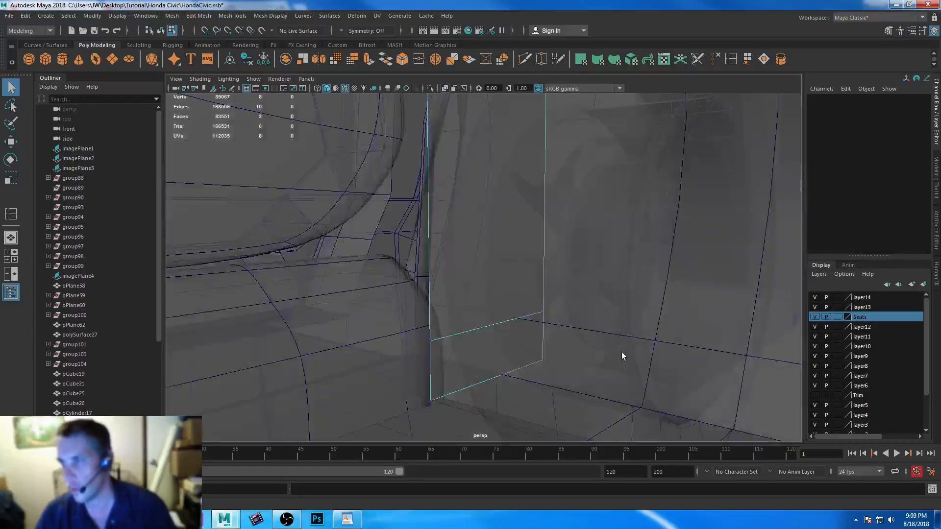
pyautogui.click(520, 287)
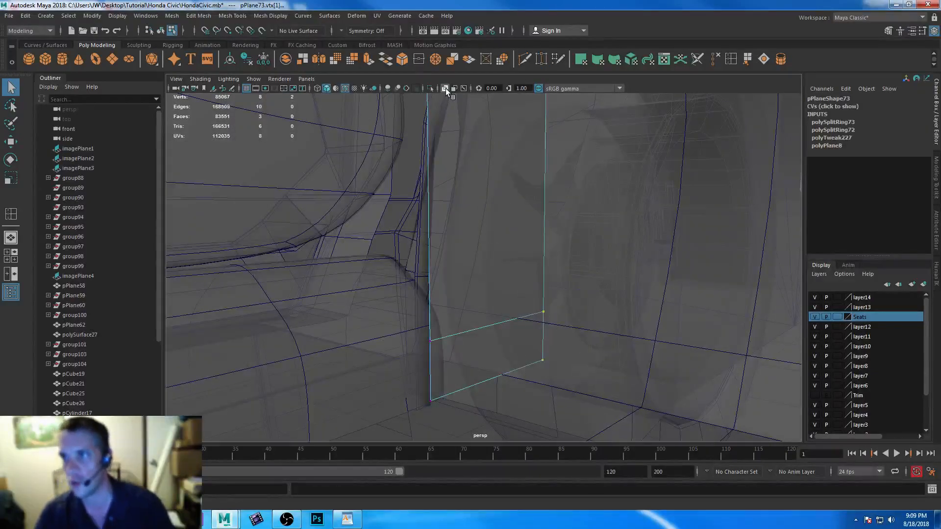
pyautogui.click(445, 88)
pyautogui.press('w')
pyautogui.moveTo(516, 346); pyautogui.dragTo(469, 351)
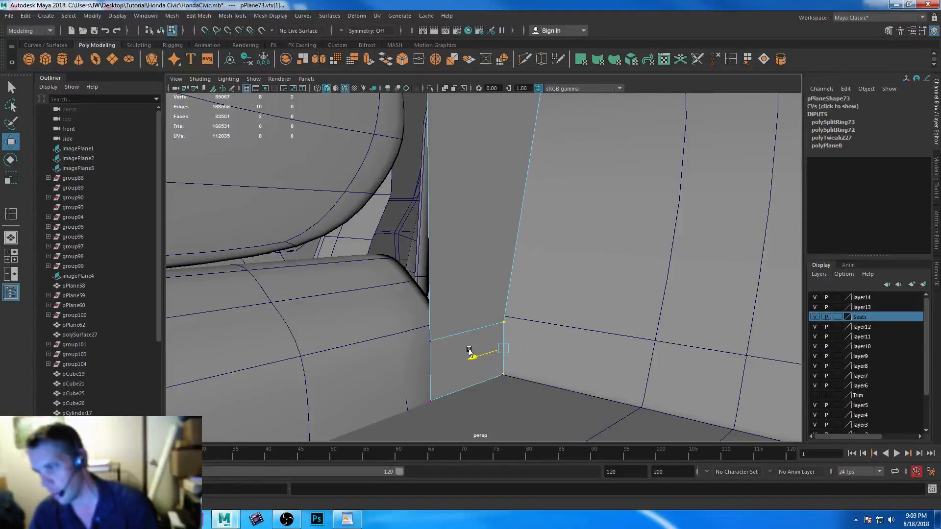
pyautogui.moveTo(551, 296); pyautogui.dragTo(491, 334)
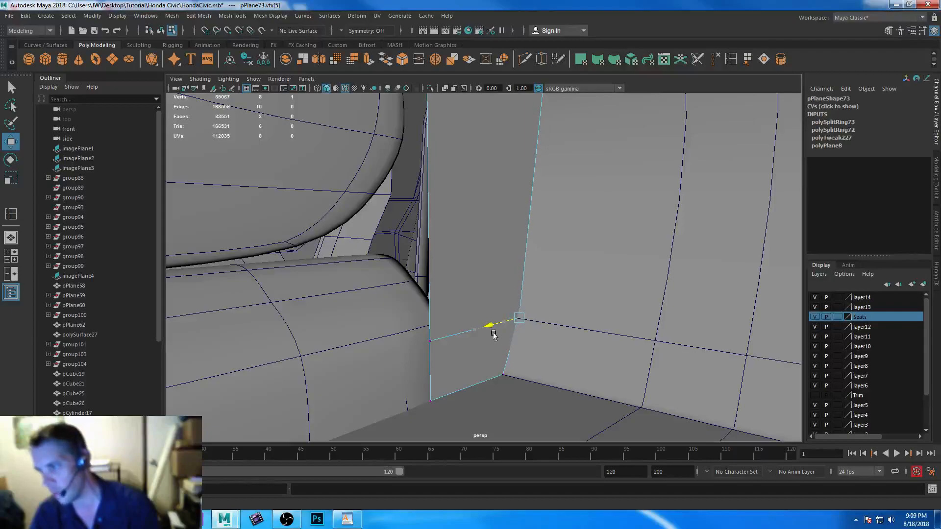
# Move the plane's two upper front vertices back to match the front panel's top corner, using X-ray to reach the topmost one
pyautogui.keyDown('alt'); pyautogui.moveTo(589, 225); pyautogui.dragTo(523, 202); pyautogui.keyUp('alt')
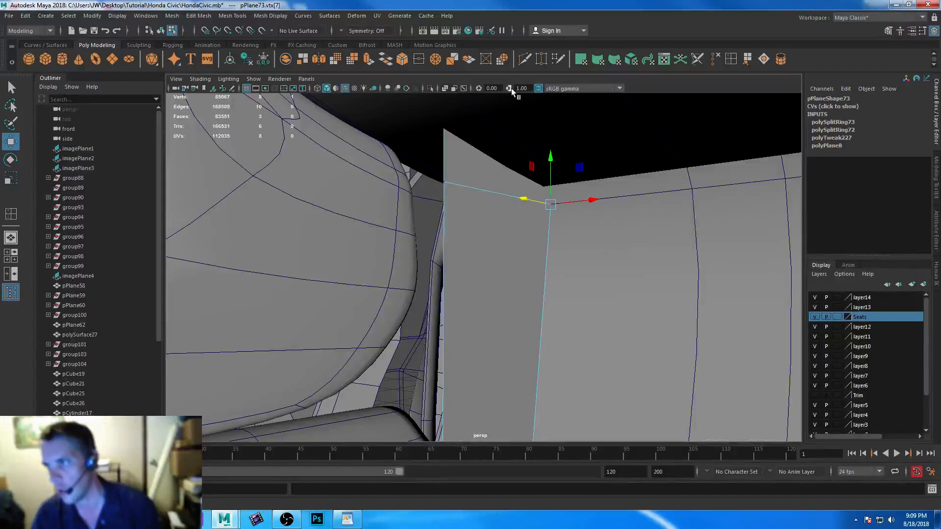
pyautogui.click(446, 89)
pyautogui.moveTo(592, 131)
pyautogui.mouseDown()
pyautogui.moveTo(534, 152)
pyautogui.moveTo(476, 129)
pyautogui.mouseUp()
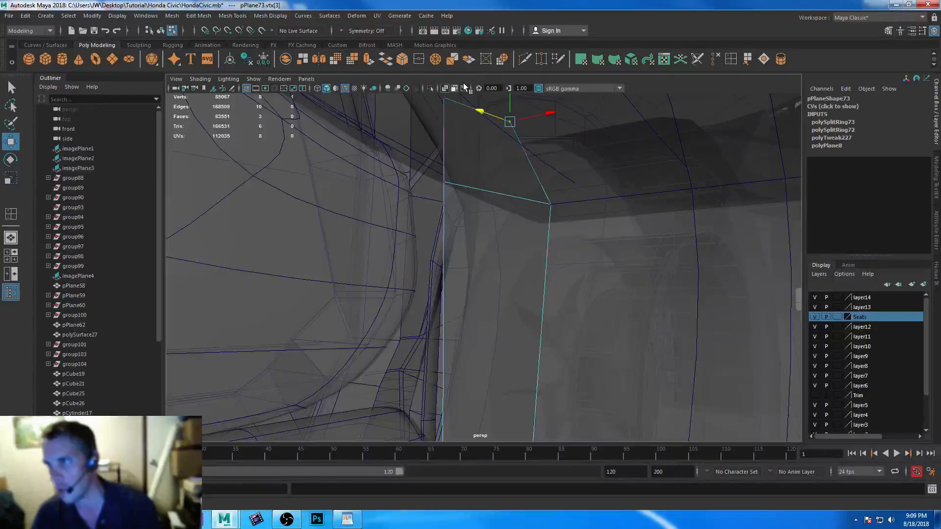
pyautogui.click(446, 88)
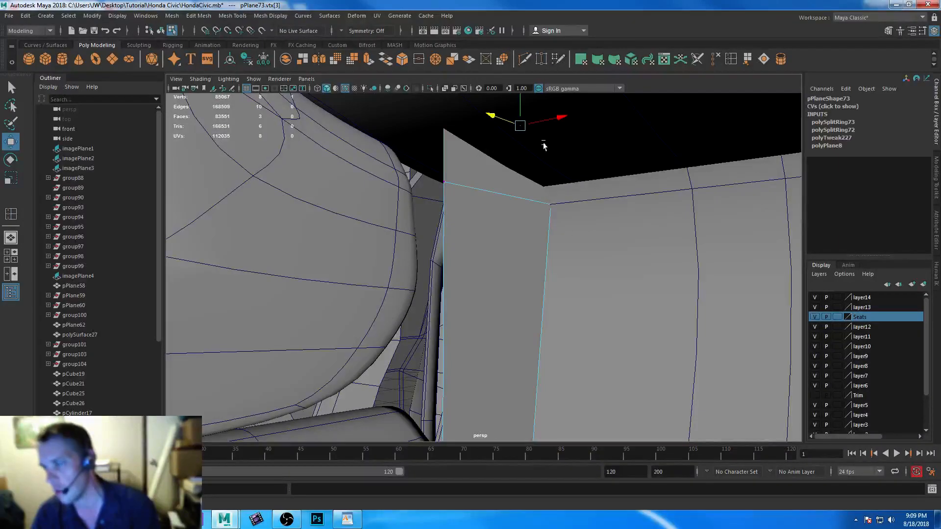
# Shift the plane's upper vertices outward toward the door panel and nudge the lower loop's vertices outward against the sill trim
pyautogui.keyDown('alt'); pyautogui.moveTo(553, 274); pyautogui.dragTo(466, 206, button='right'); pyautogui.keyUp('alt')
pyautogui.keyDown('alt'); pyautogui.moveTo(466, 206); pyautogui.dragTo(548, 293); pyautogui.keyUp('alt')
pyautogui.keyDown('alt'); pyautogui.moveTo(581, 301); pyautogui.dragTo(530, 236, button='middle'); pyautogui.keyUp('alt')
pyautogui.keyDown('alt'); pyautogui.moveTo(530, 237); pyautogui.dragTo(515, 257); pyautogui.keyUp('alt')
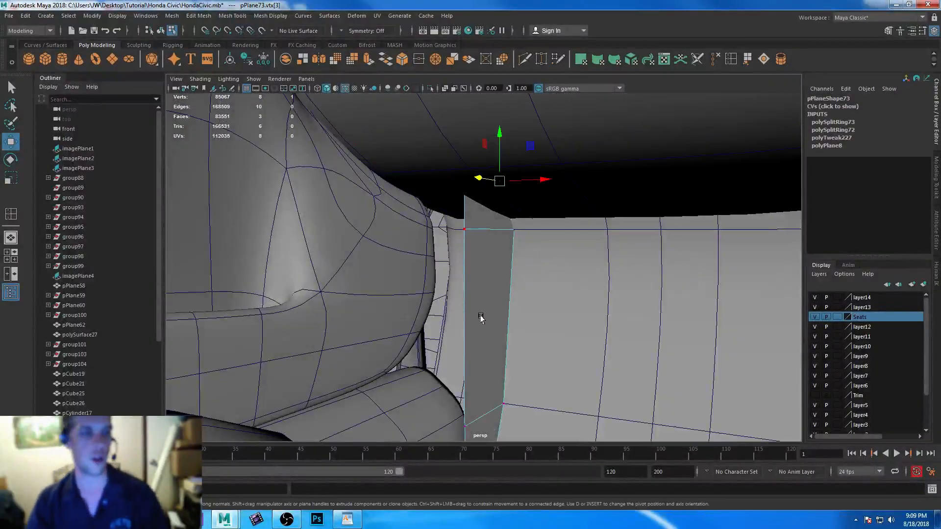
pyautogui.moveTo(437, 278); pyautogui.dragTo(652, 94)
pyautogui.moveTo(537, 204); pyautogui.dragTo(499, 203)
pyautogui.moveTo(393, 147); pyautogui.dragTo(478, 174)
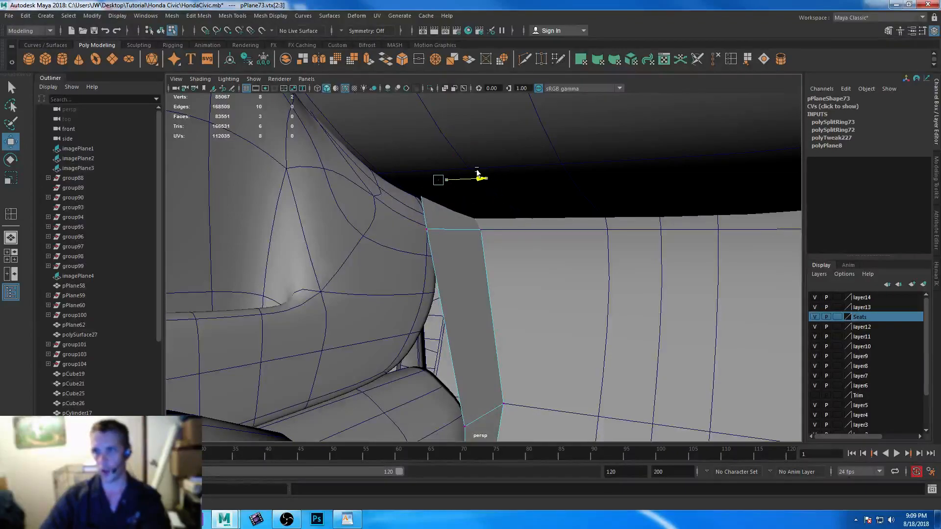
pyautogui.keyDown('alt'); pyautogui.moveTo(510, 342); pyautogui.dragTo(537, 270); pyautogui.keyUp('alt')
pyautogui.moveTo(358, 332); pyautogui.dragTo(510, 398)
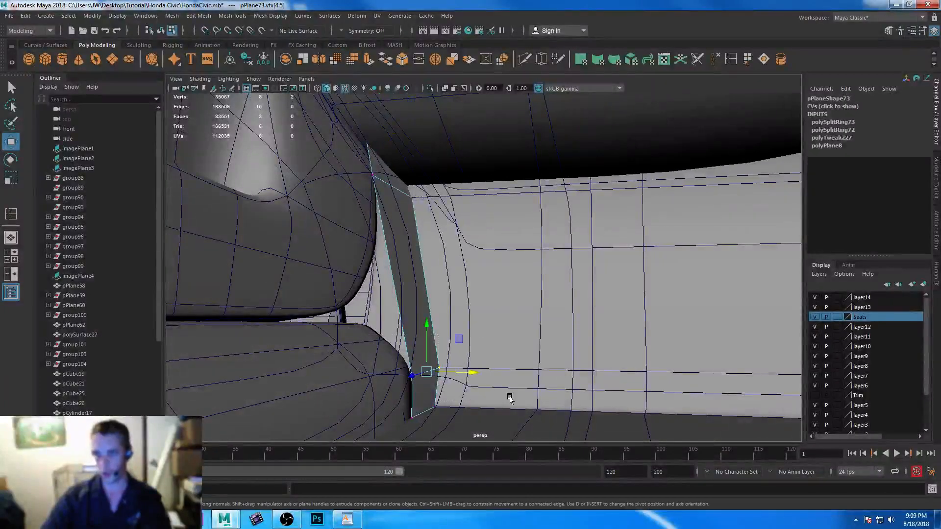
pyautogui.moveTo(471, 371); pyautogui.dragTo(470, 373)
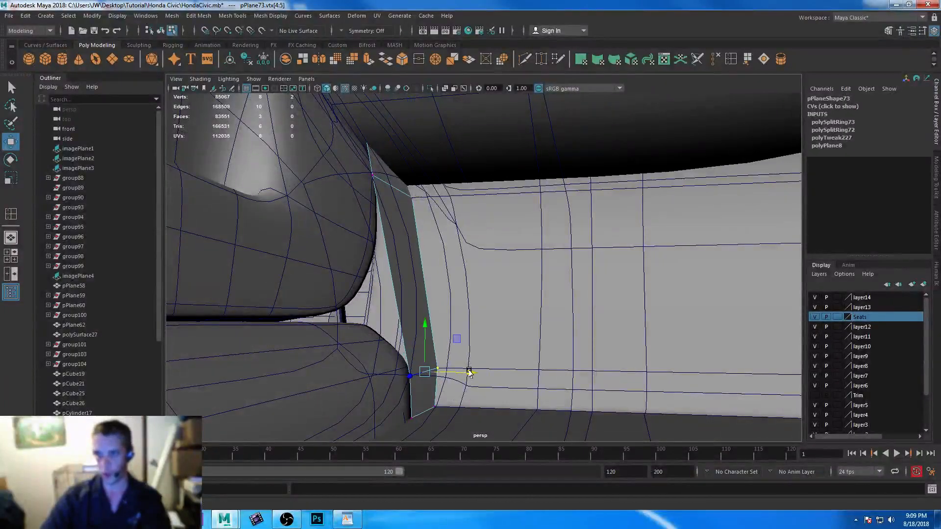
# Insert two horizontal edge loops across the plane's lower part, level with the door sill trim's upper edge lines
pyautogui.click(731, 58)
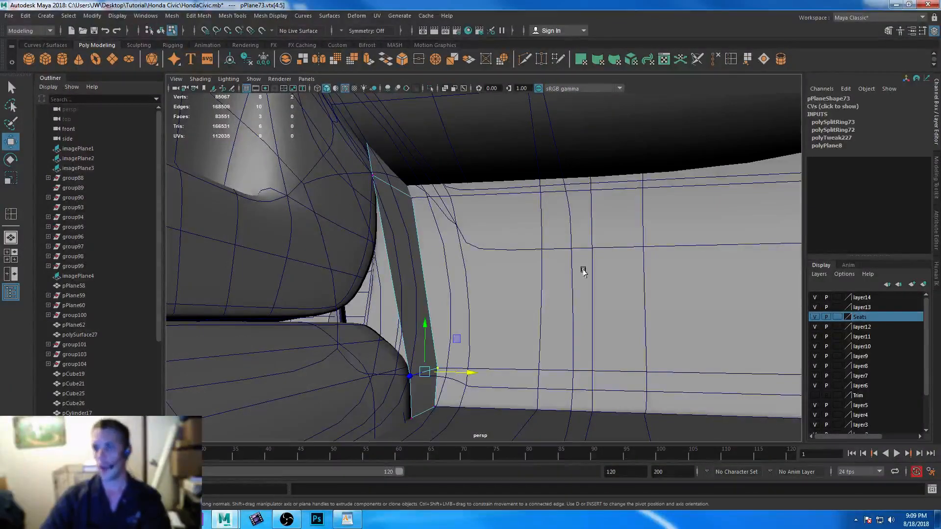
pyautogui.scroll(5, 493, 302)
pyautogui.keyDown('alt'); pyautogui.moveTo(494, 301); pyautogui.dragTo(598, 394); pyautogui.keyUp('alt')
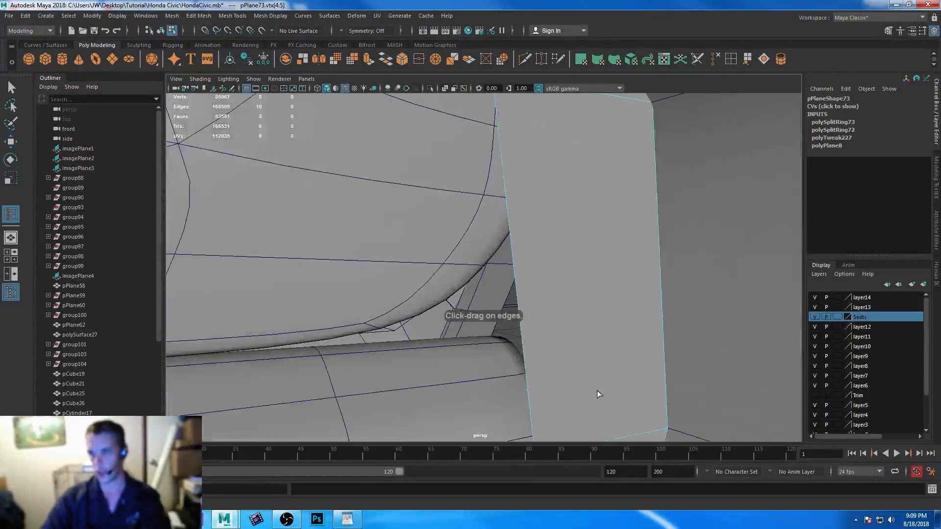
pyautogui.keyDown('alt'); pyautogui.moveTo(598, 394); pyautogui.dragTo(557, 332, button='middle'); pyautogui.keyUp('alt')
pyautogui.keyDown('alt'); pyautogui.moveTo(557, 332); pyautogui.dragTo(544, 315); pyautogui.keyUp('alt')
pyautogui.keyDown('alt'); pyautogui.moveTo(544, 315); pyautogui.dragTo(431, 279, button='middle'); pyautogui.keyUp('alt')
pyautogui.keyDown('alt'); pyautogui.moveTo(431, 280); pyautogui.dragTo(435, 297); pyautogui.keyUp('alt')
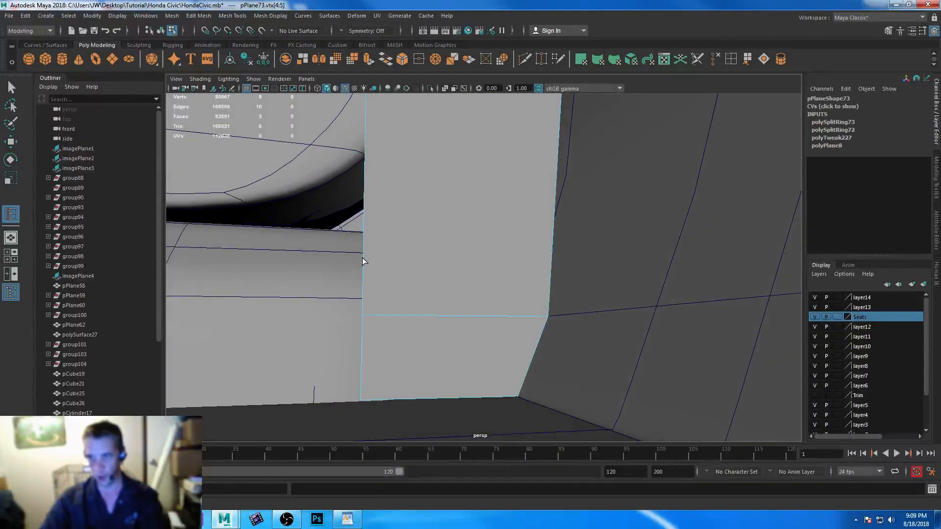
pyautogui.click(363, 233)
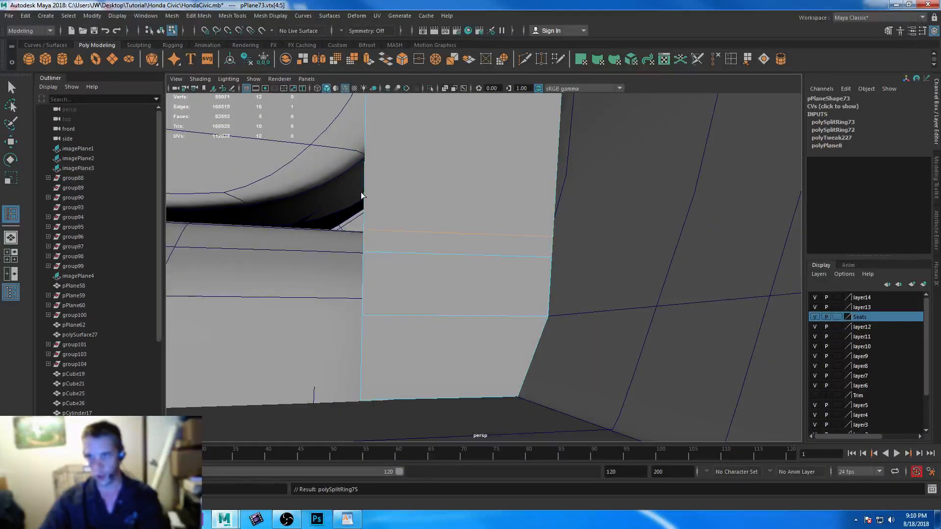
# Insert further horizontal edge loops up the plane, spacing them to line up with the door panel's edge lines
pyautogui.click(364, 195)
pyautogui.keyDown('alt'); pyautogui.moveTo(364, 174); pyautogui.dragTo(392, 265, button='middle'); pyautogui.keyUp('alt')
pyautogui.click(394, 256)
pyautogui.keyDown('alt'); pyautogui.moveTo(411, 210); pyautogui.dragTo(414, 241, button='middle'); pyautogui.keyUp('alt')
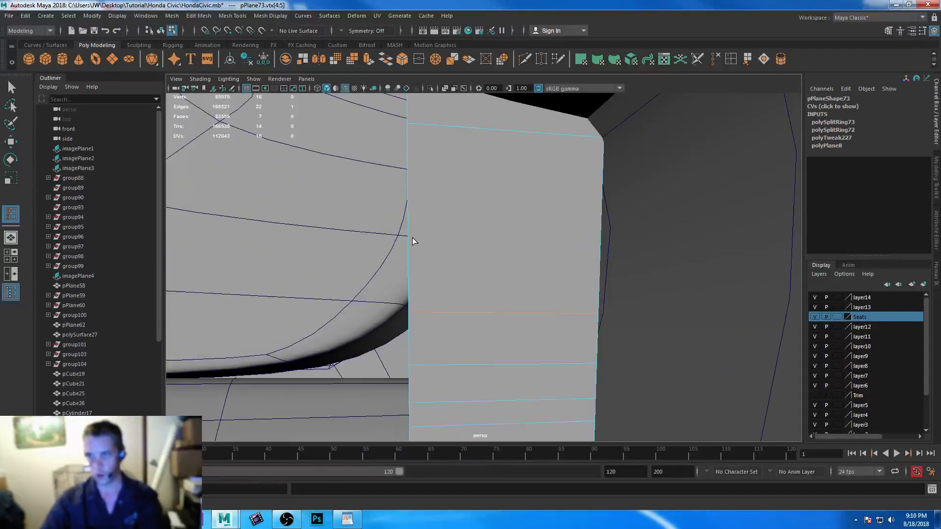
pyautogui.keyDown('alt'); pyautogui.moveTo(438, 191); pyautogui.dragTo(454, 253, button='middle'); pyautogui.keyUp('alt')
pyautogui.moveTo(425, 239)
pyautogui.mouseDown()
pyautogui.moveTo(432, 297)
pyautogui.moveTo(424, 236)
pyautogui.mouseUp()
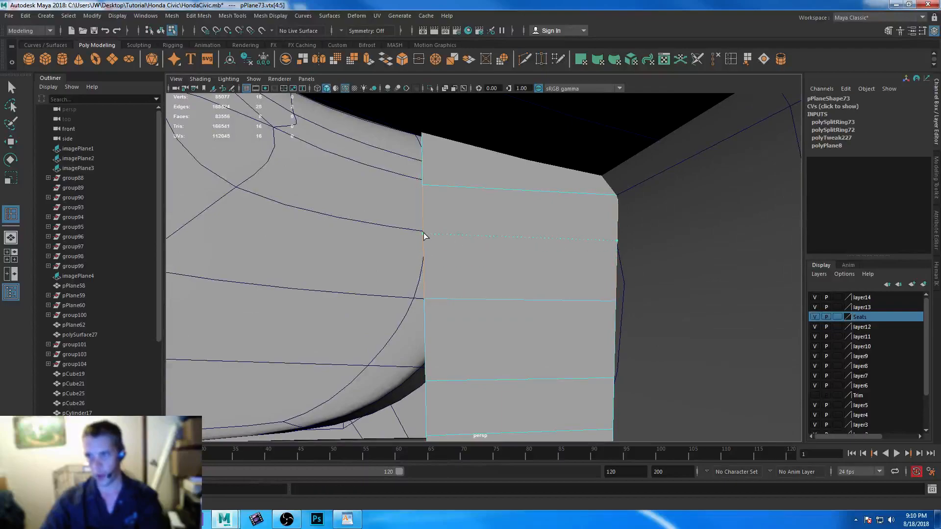
# In the side view, move the plane's upper rear-edge vertices forward so they follow the door panel's curved front contour
pyautogui.press('q')
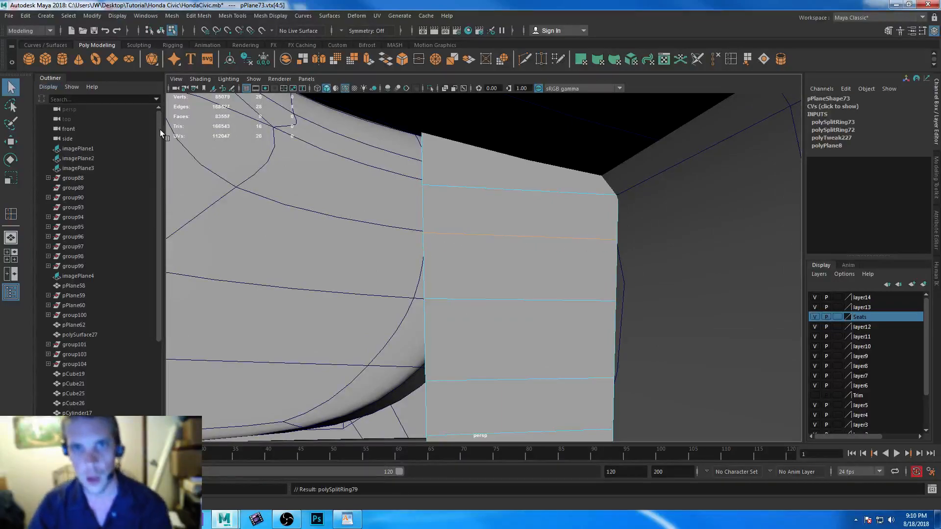
pyautogui.press('space')
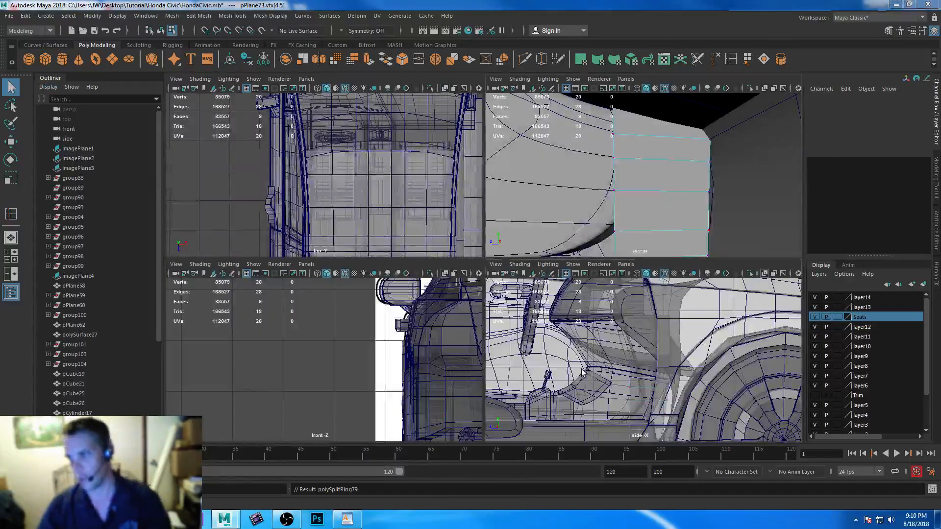
pyautogui.press('space')
pyautogui.scroll(5, 422, 201)
pyautogui.scroll(2, 391, 292)
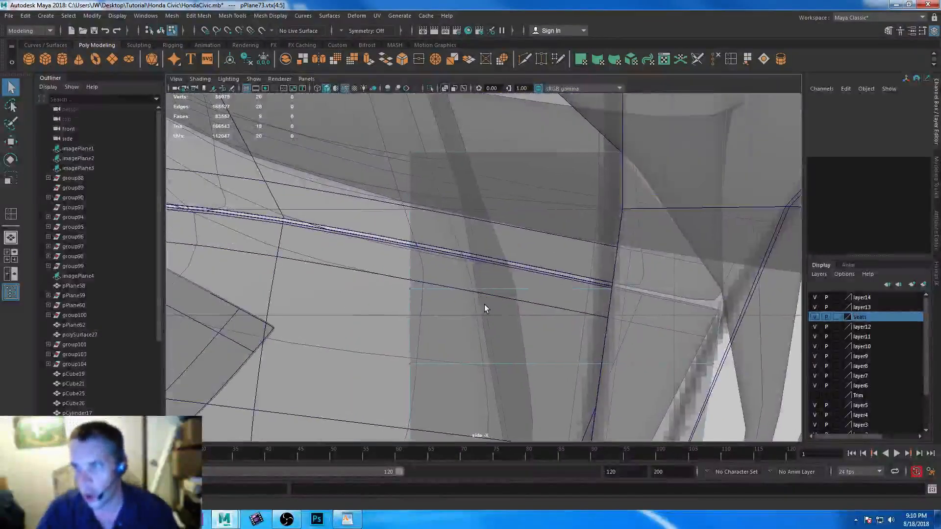
pyautogui.press('w')
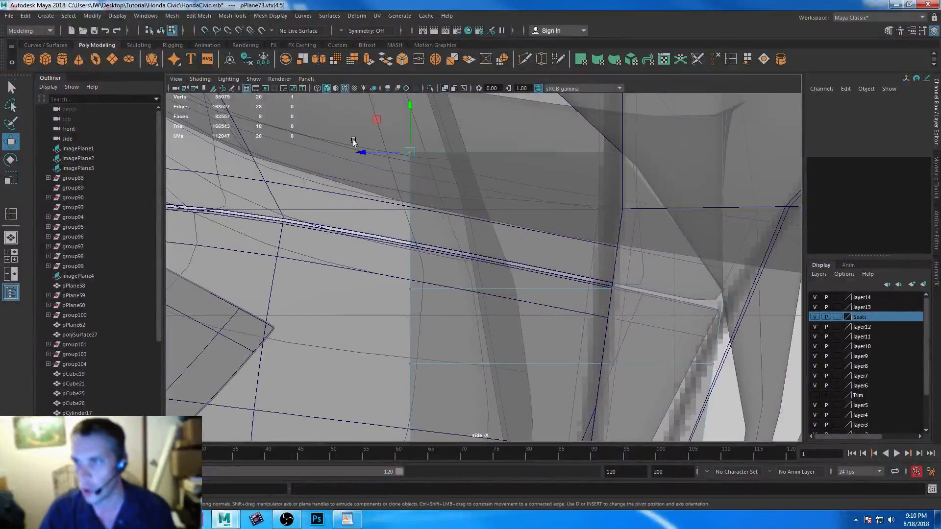
pyautogui.moveTo(362, 152); pyautogui.dragTo(392, 153)
pyautogui.moveTo(423, 306); pyautogui.dragTo(415, 289)
pyautogui.moveTo(401, 345); pyautogui.dragTo(436, 380)
pyautogui.keyDown('alt'); pyautogui.moveTo(460, 390); pyautogui.dragTo(448, 296, button='middle'); pyautogui.keyUp('alt')
pyautogui.moveTo(352, 269); pyautogui.dragTo(425, 278)
pyautogui.moveTo(386, 337); pyautogui.dragTo(480, 377)
pyautogui.keyDown('alt'); pyautogui.moveTo(496, 401); pyautogui.dragTo(436, 318, button='middle'); pyautogui.keyUp('alt')
pyautogui.keyDown('alt'); pyautogui.moveTo(486, 346); pyautogui.dragTo(510, 220, button='middle'); pyautogui.keyUp('alt')
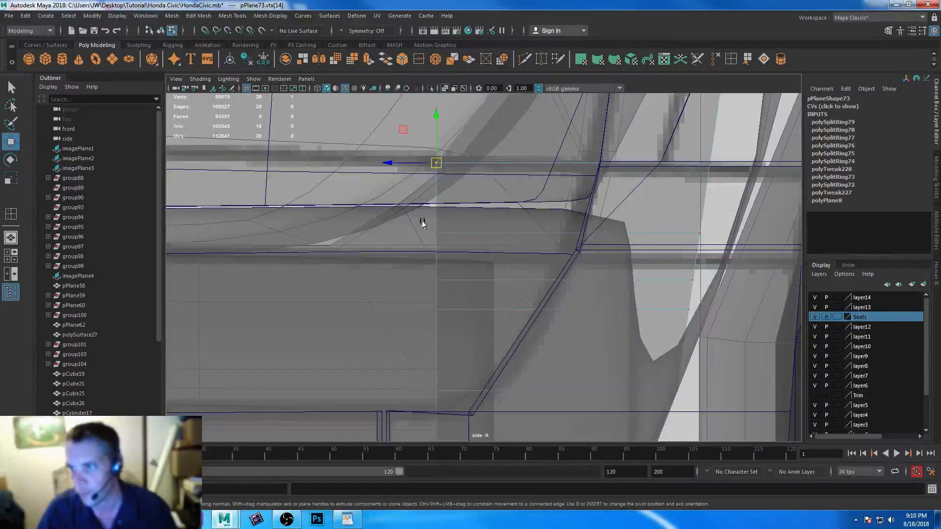
# Move the plane's lower rear-edge vertices rearward over the sill trim and adjust the vertex just above them to continue the contour
pyautogui.moveTo(417, 219); pyautogui.dragTo(465, 440)
pyautogui.keyDown('alt'); pyautogui.moveTo(567, 335); pyautogui.dragTo(547, 185, button='middle'); pyautogui.keyUp('alt')
pyautogui.keyDown('shift'); pyautogui.moveTo(386, 278); pyautogui.dragTo(452, 368); pyautogui.keyUp('shift')
pyautogui.keyDown('alt'); pyautogui.moveTo(469, 272); pyautogui.dragTo(458, 298, button='middle'); pyautogui.keyUp('alt')
pyautogui.moveTo(391, 260); pyautogui.dragTo(236, 245)
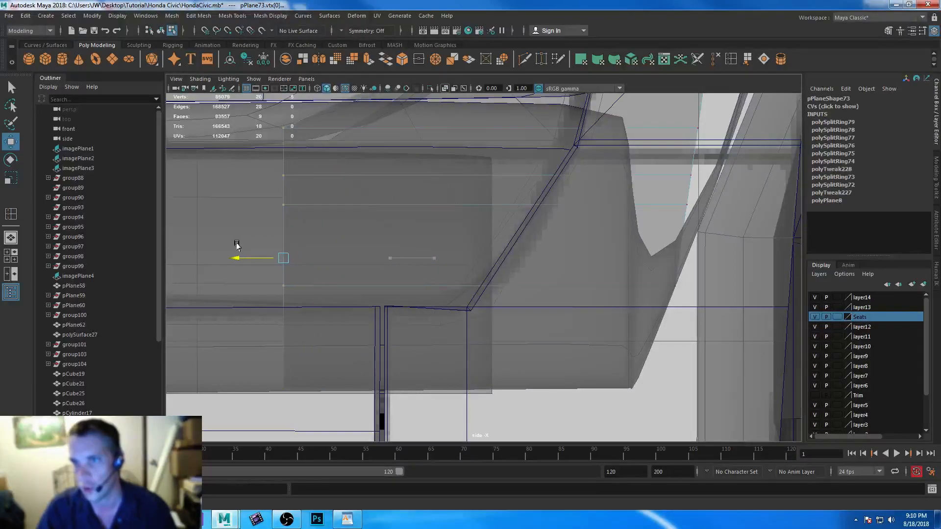
pyautogui.keyDown('alt'); pyautogui.moveTo(367, 188); pyautogui.dragTo(456, 257, button='middle'); pyautogui.keyUp('alt')
pyautogui.click(377, 195)
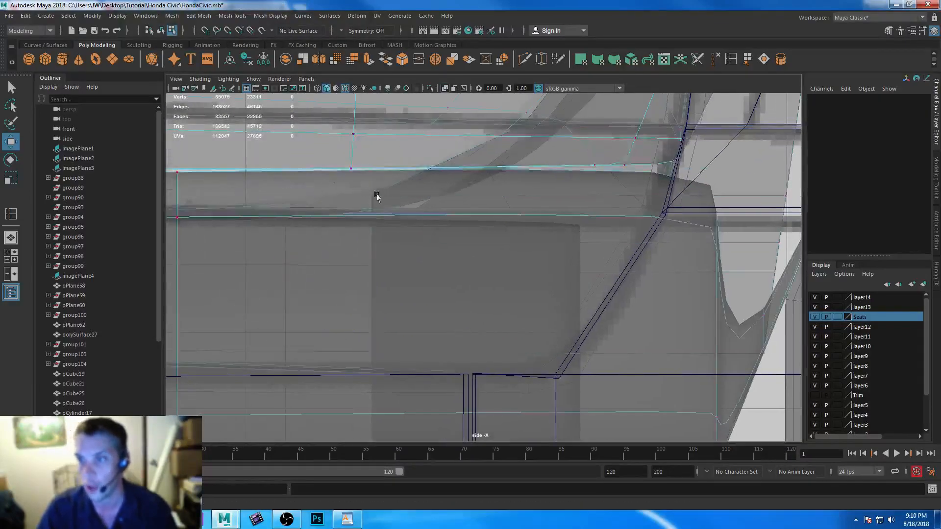
pyautogui.hotkey('ctrl', 'z')
pyautogui.moveTo(349, 180); pyautogui.dragTo(356, 205)
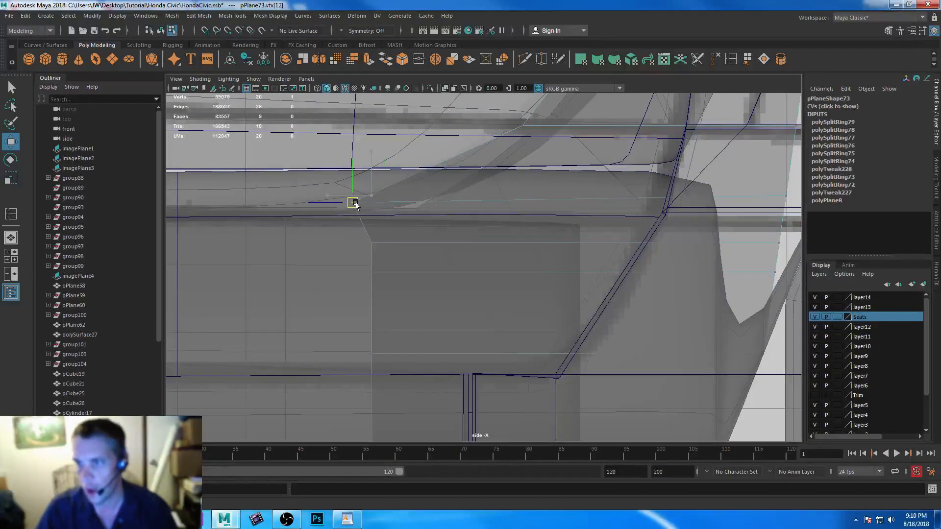
# In the perspective view, shift the plane's lower rear-edge vertices sideways so each one sits against the sill trim's surface
pyautogui.press('space')
pyautogui.press('space')
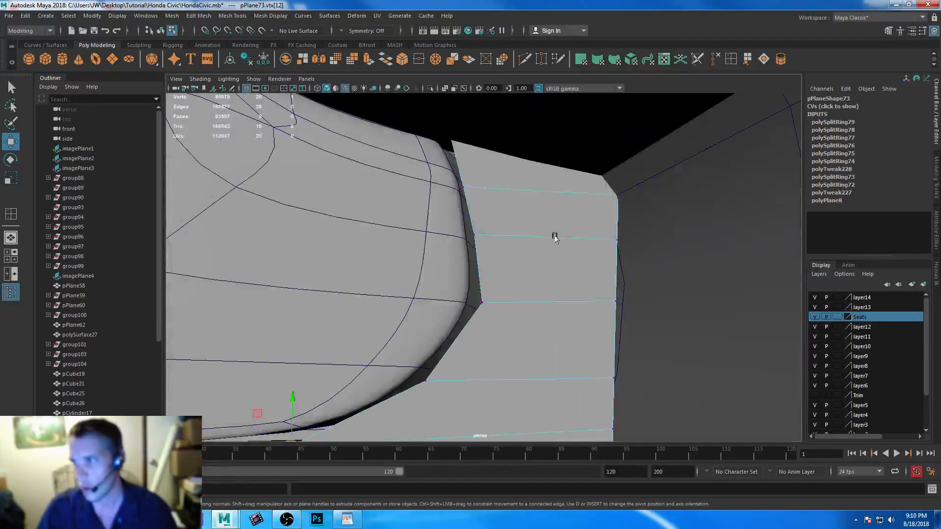
pyautogui.keyDown('alt'); pyautogui.moveTo(487, 309); pyautogui.dragTo(654, 279, button='middle'); pyautogui.keyUp('alt')
pyautogui.keyDown('alt'); pyautogui.moveTo(485, 312); pyautogui.dragTo(369, 294); pyautogui.keyUp('alt')
pyautogui.click(432, 287)
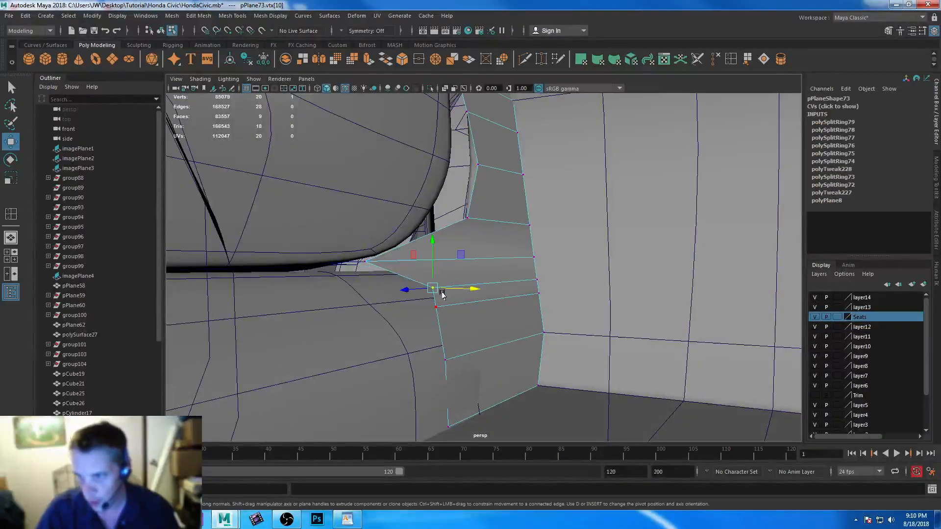
pyautogui.moveTo(472, 289); pyautogui.dragTo(396, 238)
pyautogui.click(364, 261)
pyautogui.click(394, 288)
pyautogui.moveTo(431, 276); pyautogui.dragTo(436, 279)
pyautogui.click(434, 308)
pyautogui.moveTo(473, 309); pyautogui.dragTo(479, 309)
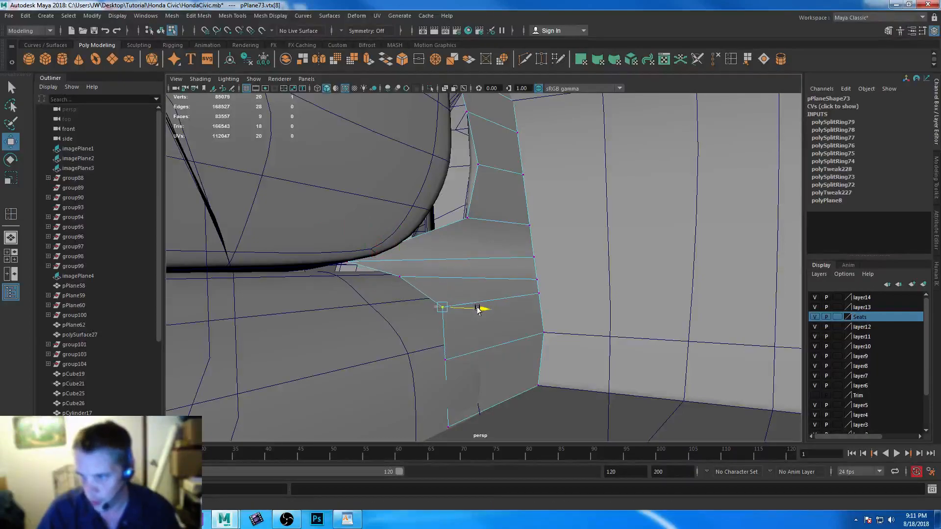
pyautogui.click(445, 359)
pyautogui.moveTo(487, 362); pyautogui.dragTo(500, 367)
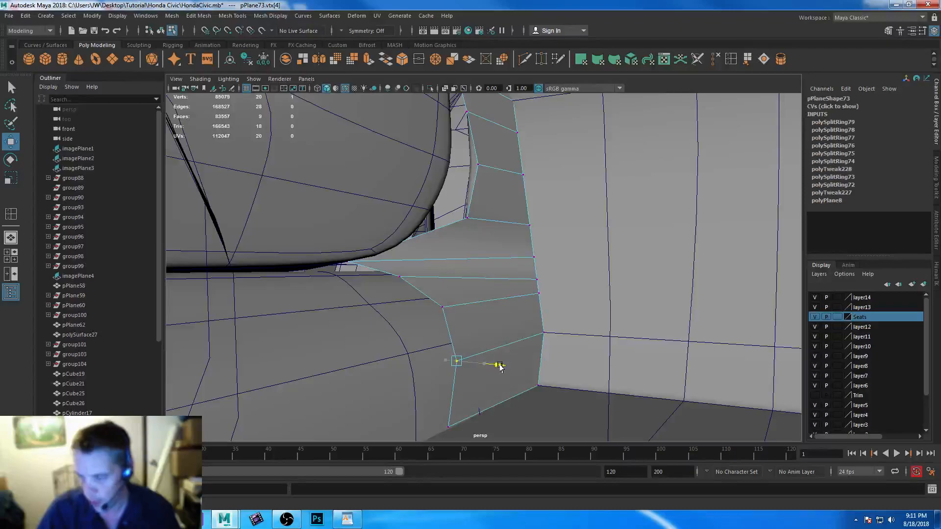
# Shift the plane's upper rear-edge vertices outward until they meet the door panel's rounded edge
pyautogui.keyDown('alt'); pyautogui.moveTo(391, 343); pyautogui.dragTo(415, 293); pyautogui.keyUp('alt')
pyautogui.click(421, 295)
pyautogui.click(418, 232)
pyautogui.moveTo(460, 233); pyautogui.dragTo(425, 234)
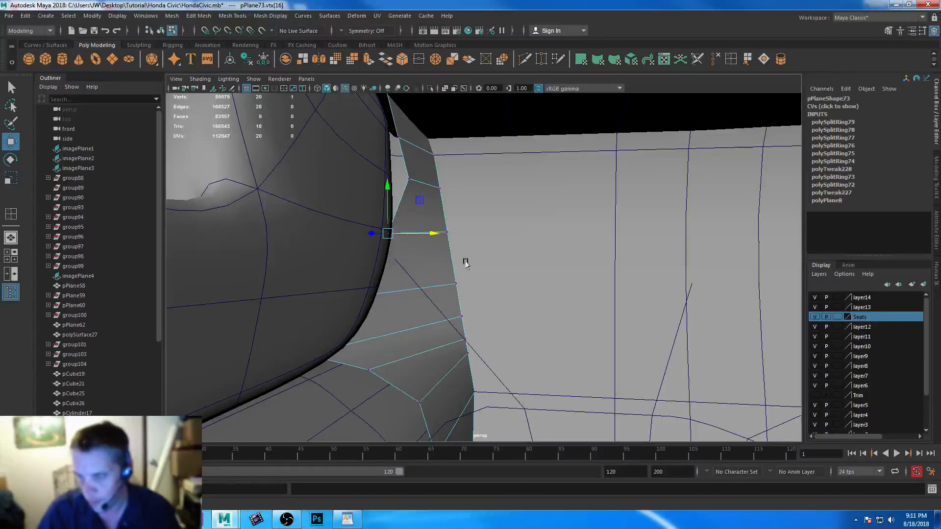
pyautogui.keyDown('alt'); pyautogui.moveTo(465, 264); pyautogui.dragTo(490, 204); pyautogui.keyUp('alt')
pyautogui.click(488, 205)
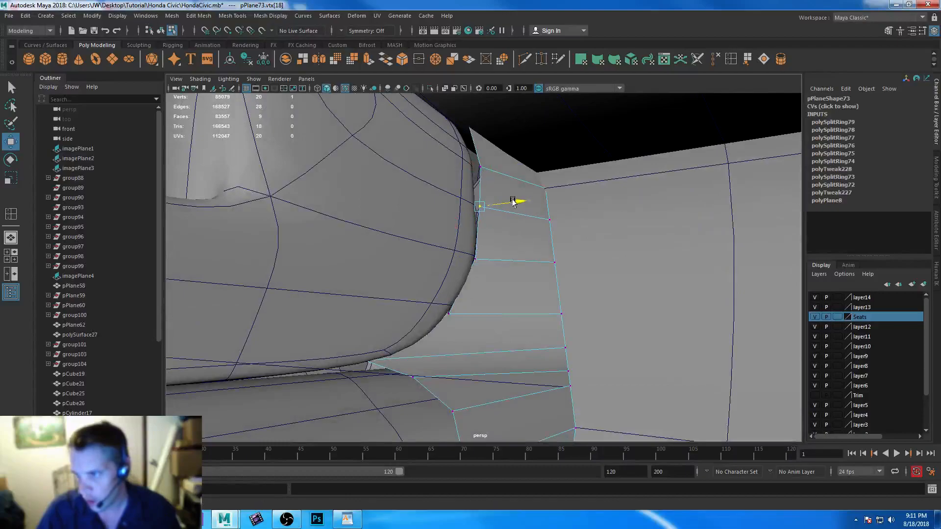
pyautogui.click(480, 167)
pyautogui.moveTo(526, 162); pyautogui.dragTo(513, 162)
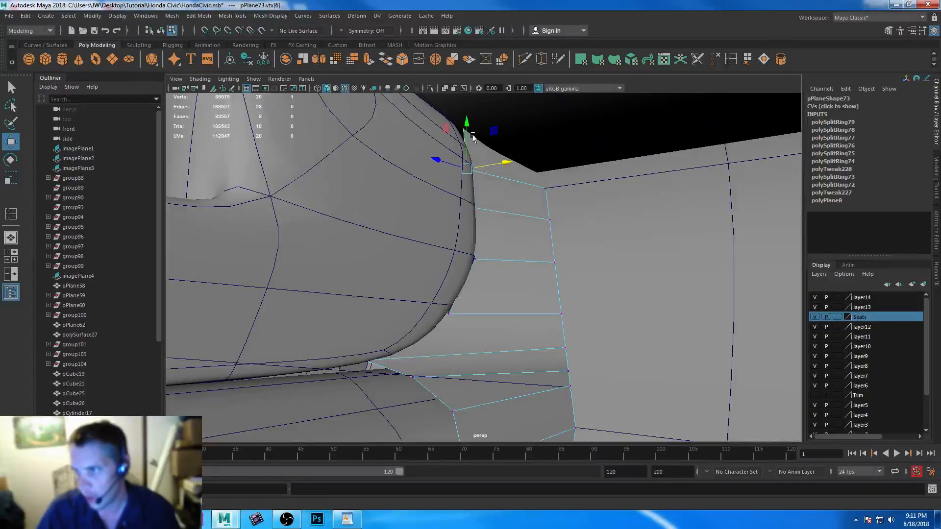
# Move the plane's topmost rear vertex outward behind the door panel, using X-ray to reach it
pyautogui.click(445, 89)
pyautogui.keyDown('alt'); pyautogui.moveTo(521, 205); pyautogui.dragTo(488, 184); pyautogui.keyUp('alt')
pyautogui.click(472, 157)
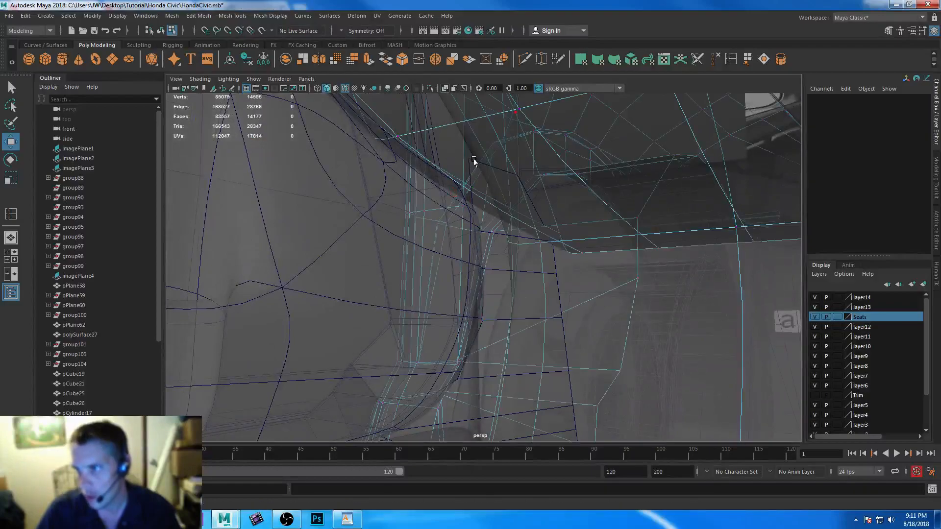
pyautogui.click(474, 161)
pyautogui.click(445, 88)
pyautogui.moveTo(500, 162); pyautogui.dragTo(479, 156)
# Select the plane's whole border edge loop and extrude it twice, offsetting each new strip slightly outward toward the door
pyautogui.keyDown('alt'); pyautogui.moveTo(549, 258); pyautogui.dragTo(441, 258); pyautogui.keyUp('alt')
pyautogui.moveTo(546, 215); pyautogui.dragTo(549, 164, button='right')
pyautogui.doubleClick(477, 159)
pyautogui.keyDown('alt'); pyautogui.moveTo(540, 340); pyautogui.dragTo(462, 260); pyautogui.keyUp('alt')
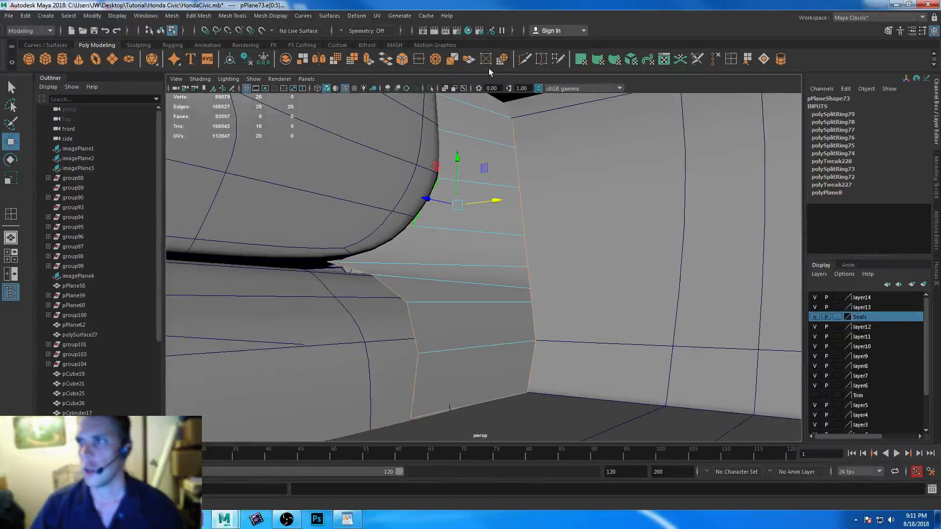
pyautogui.click(369, 58)
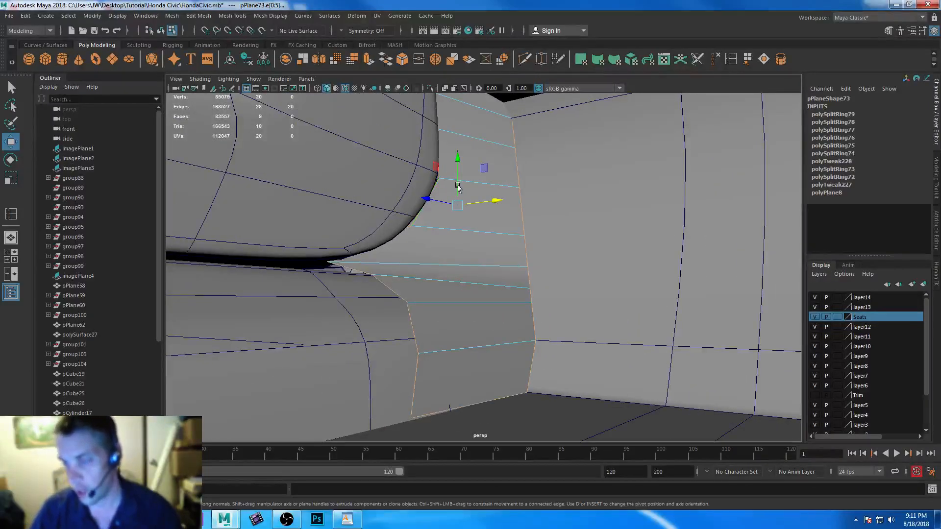
pyautogui.moveTo(497, 204); pyautogui.dragTo(489, 202)
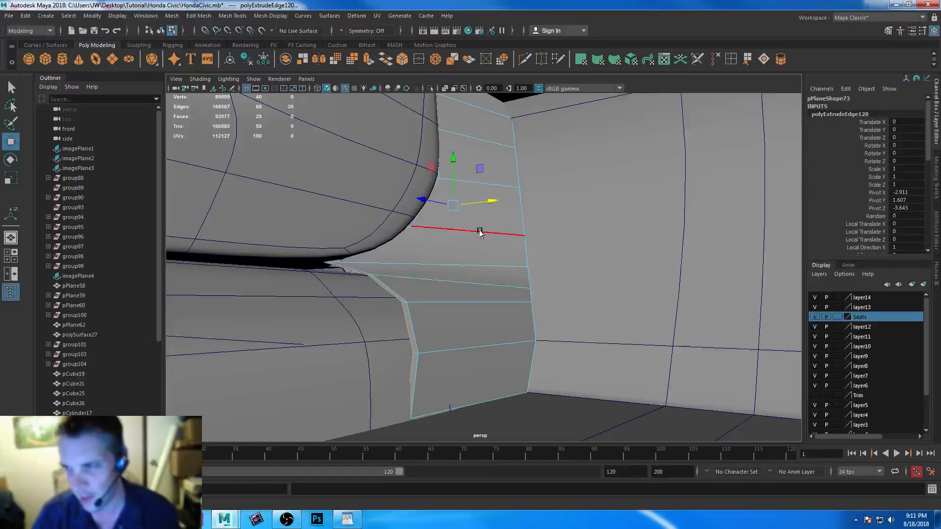
pyautogui.hotkey('ctrl', 'e')
pyautogui.moveTo(494, 203); pyautogui.dragTo(483, 202)
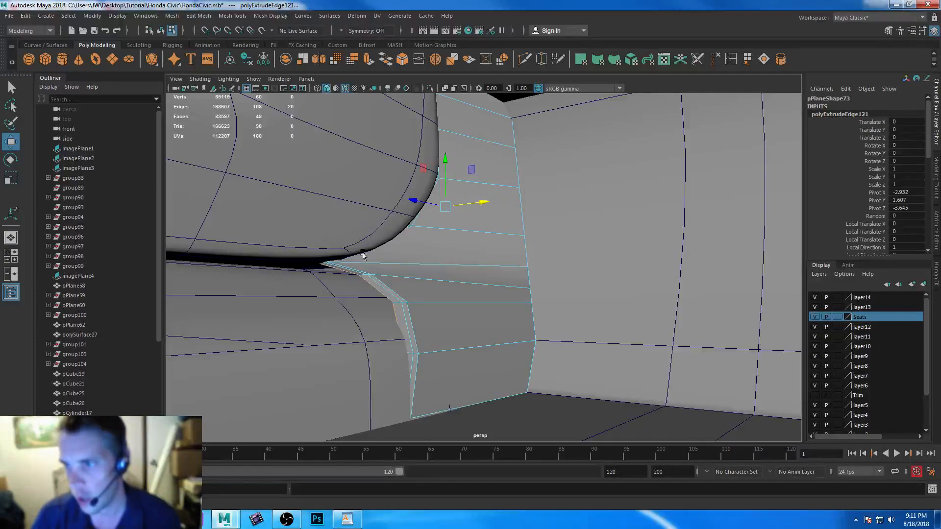
# With X-ray on, reposition the extruded border's vertices at the notch where the door panel meets the sill trim
pyautogui.press('F9')
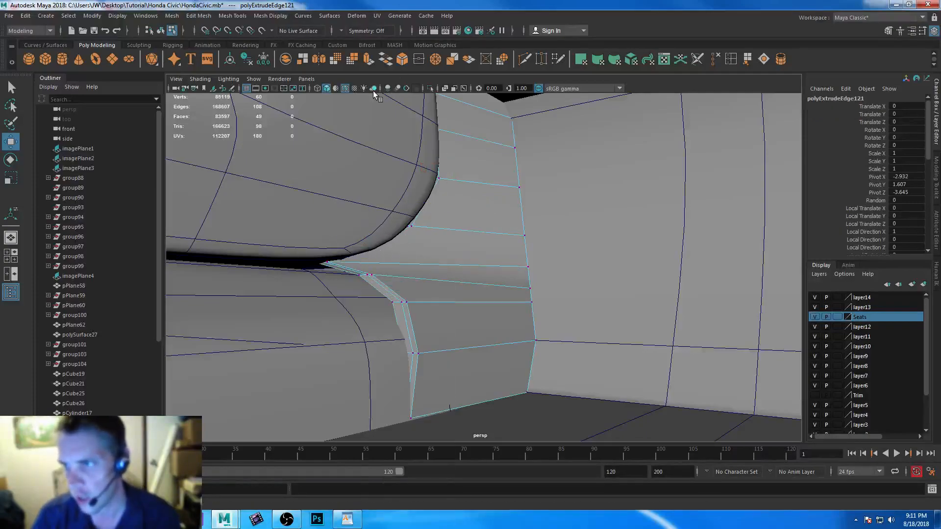
pyautogui.click(444, 89)
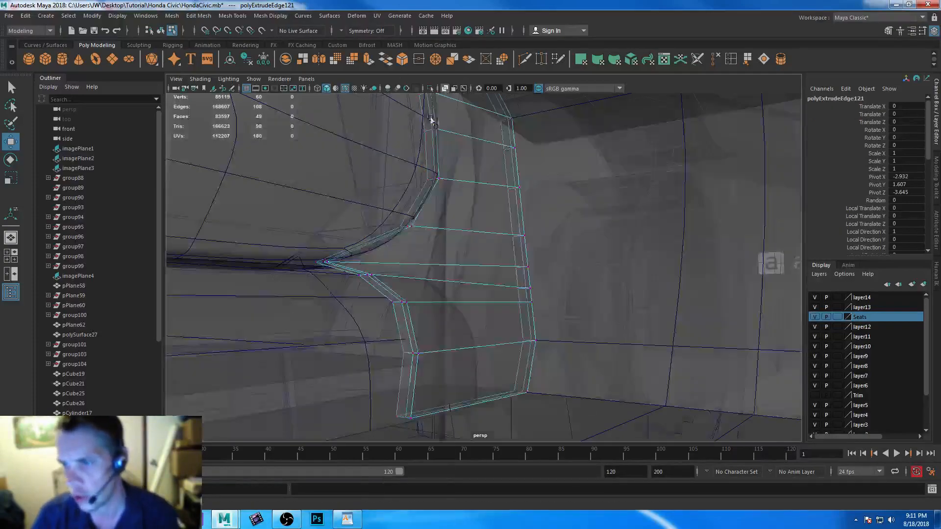
pyautogui.click(316, 276)
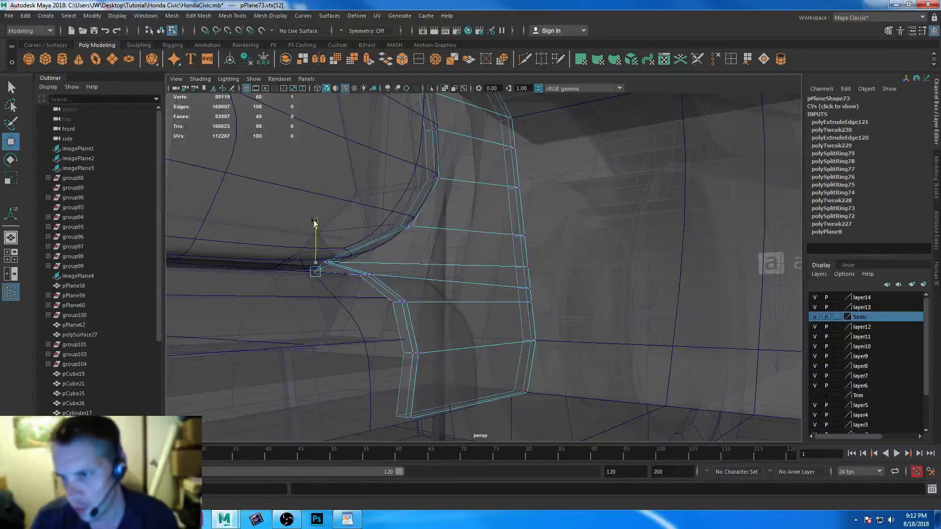
pyautogui.keyDown('alt'); pyautogui.moveTo(315, 223); pyautogui.dragTo(424, 191); pyautogui.keyUp('alt')
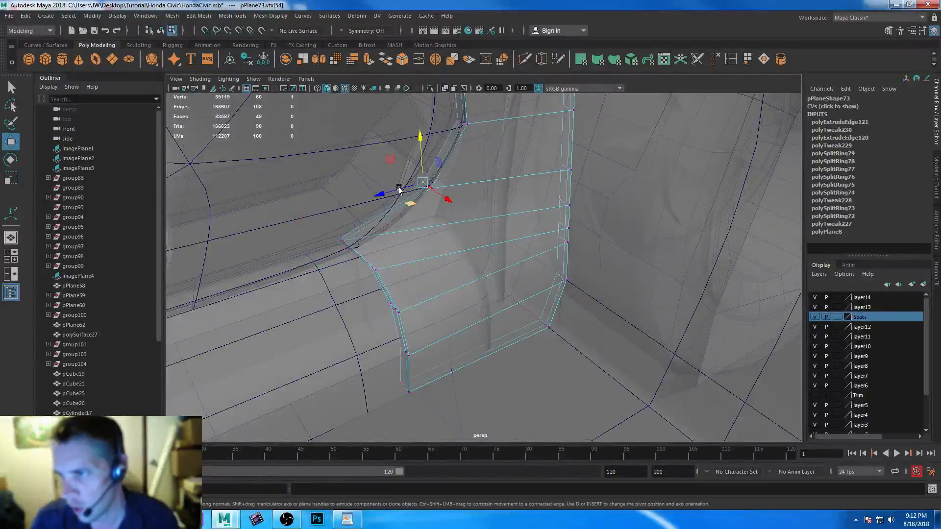
pyautogui.click(327, 245)
pyautogui.keyDown('alt'); pyautogui.moveTo(364, 300); pyautogui.dragTo(378, 283); pyautogui.keyUp('alt')
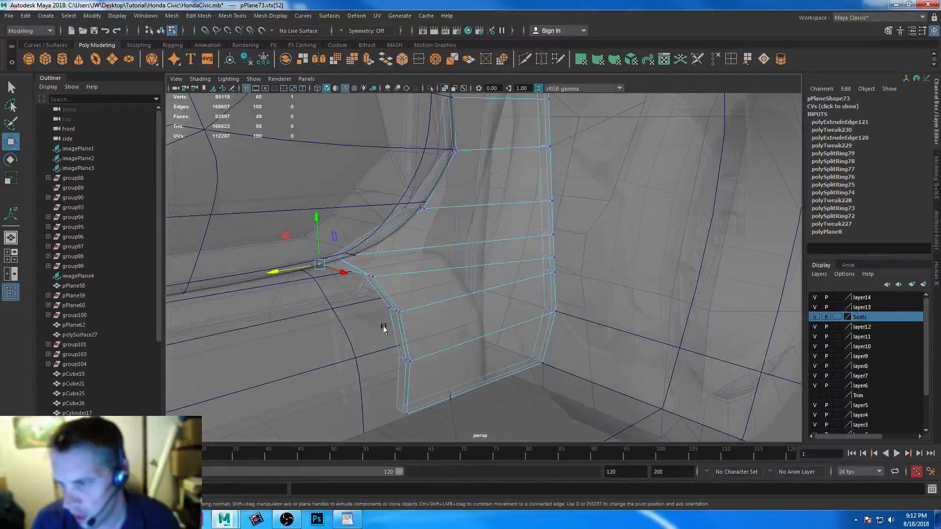
# Move the four upper vertices of the extruded rear border slightly rearward behind the door panel, and turn X-ray off
pyautogui.keyDown('alt'); pyautogui.moveTo(475, 256); pyautogui.dragTo(421, 298); pyautogui.keyUp('alt')
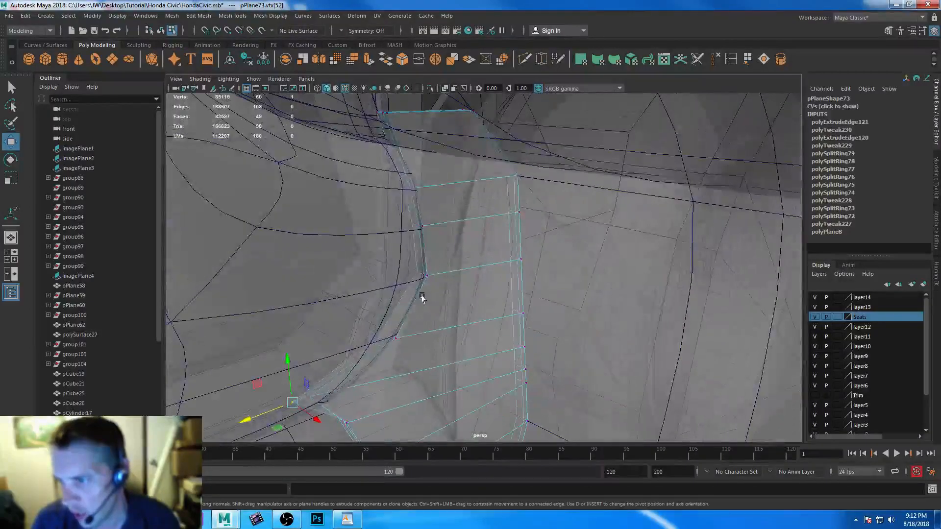
pyautogui.click(400, 253)
pyautogui.keyDown('shift'); pyautogui.click(412, 233); pyautogui.keyUp('shift')
pyautogui.keyDown('shift'); pyautogui.moveTo(386, 170); pyautogui.dragTo(402, 192); pyautogui.keyUp('shift')
pyautogui.keyDown('shift'); pyautogui.moveTo(376, 128); pyautogui.dragTo(377, 128); pyautogui.keyUp('shift')
pyautogui.moveTo(357, 204); pyautogui.dragTo(350, 206)
pyautogui.click(447, 89)
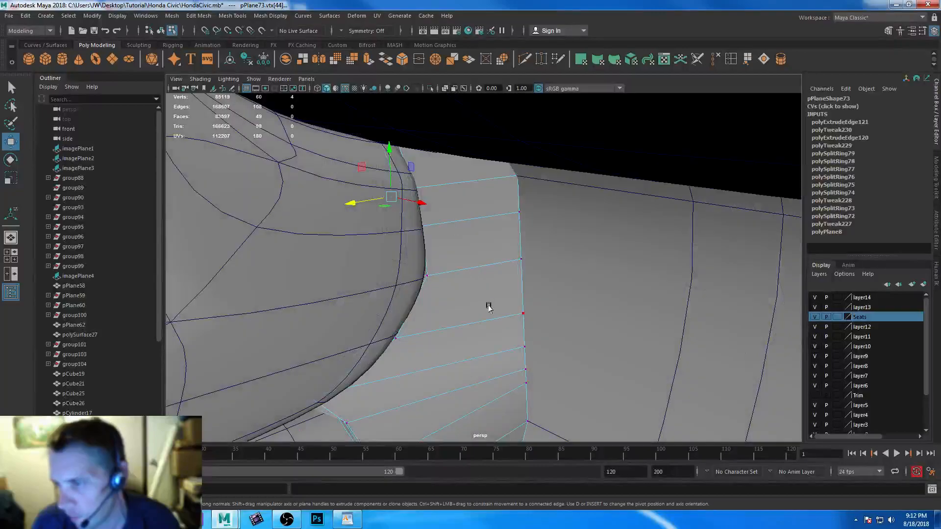
# Turn on smooth preview for the footwell side panel and insert edge loops near its borders to sharpen them
pyautogui.scroll(-4, 490, 309)
pyautogui.moveTo(490, 319)
pyautogui.keyDown('alt'); pyautogui.mouseDown()
pyautogui.moveTo(456, 304)
pyautogui.moveTo(462, 319)
pyautogui.moveTo(485, 334)
pyautogui.moveTo(450, 299)
pyautogui.moveTo(466, 288)
pyautogui.mouseUp(); pyautogui.keyUp('alt')
pyautogui.moveTo(453, 242); pyautogui.dragTo(483, 216, button='right')
pyautogui.press('3')
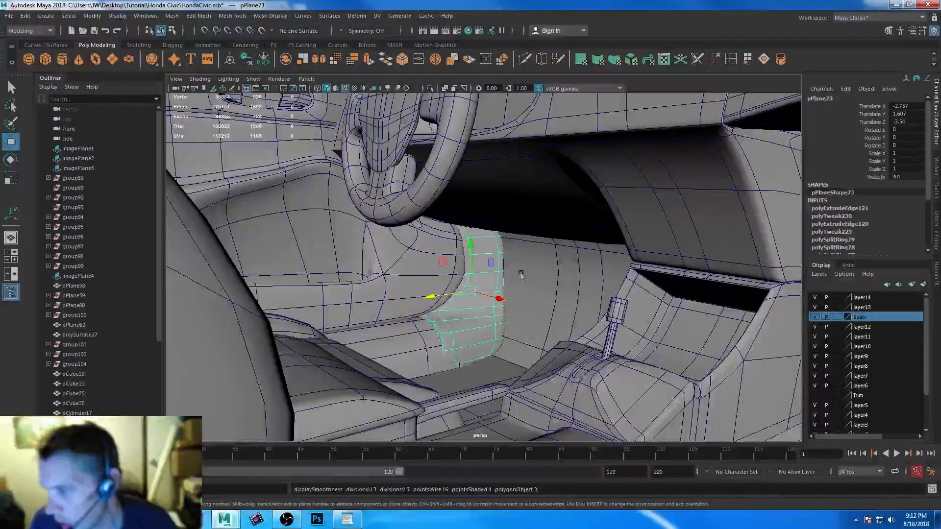
pyautogui.click(731, 59)
pyautogui.moveTo(493, 360); pyautogui.dragTo(504, 334)
pyautogui.keyDown('alt'); pyautogui.moveTo(492, 299); pyautogui.dragTo(519, 298, button='right'); pyautogui.keyUp('alt')
pyautogui.keyDown('alt'); pyautogui.moveTo(519, 298); pyautogui.dragTo(553, 279); pyautogui.keyUp('alt')
pyautogui.keyDown('alt'); pyautogui.moveTo(553, 280); pyautogui.dragTo(557, 330, button='right'); pyautogui.keyUp('alt')
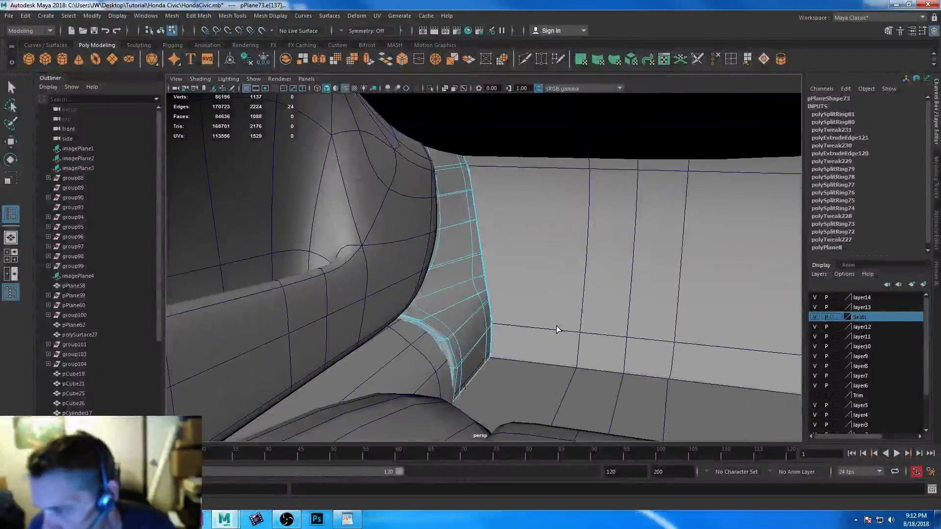
pyautogui.keyDown('alt'); pyautogui.moveTo(556, 330); pyautogui.dragTo(560, 328); pyautogui.keyUp('alt')
# Shift the panel's bottom rear corner vertices sideways against the sill trim, and return to object mode with nothing selected
pyautogui.click(12, 88)
pyautogui.moveTo(449, 256); pyautogui.dragTo(571, 357, button='right')
pyautogui.moveTo(465, 248); pyautogui.dragTo(410, 235, button='right')
pyautogui.moveTo(418, 350); pyautogui.dragTo(476, 393)
pyautogui.press('w')
pyautogui.moveTo(402, 377); pyautogui.dragTo(478, 409)
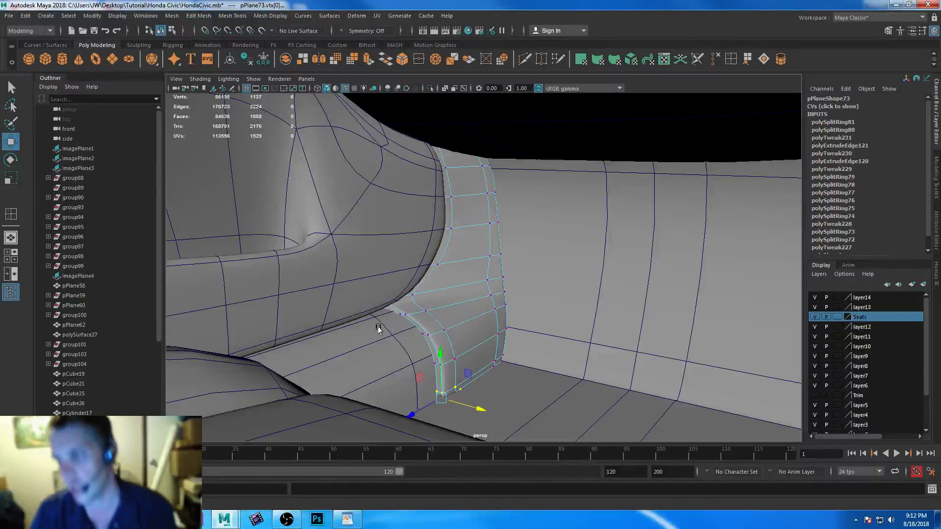
pyautogui.moveTo(474, 273); pyautogui.dragTo(502, 217, button='right')
pyautogui.click(477, 238)
pyautogui.click(536, 397)
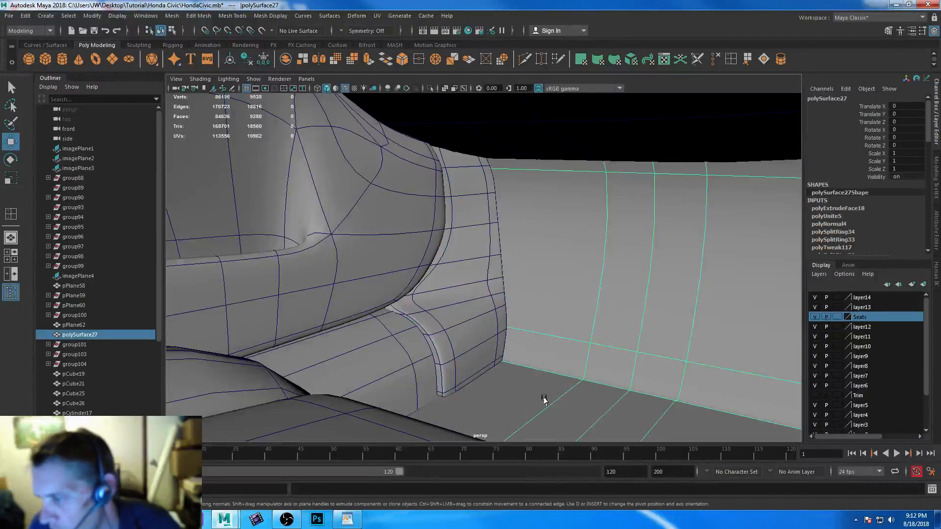
pyautogui.click(546, 402)
# Hide the Seats layer and turn off the wireframe overlay on the shaded model
pyautogui.scroll(-2, 568, 387)
pyautogui.keyDown('alt'); pyautogui.moveTo(561, 367); pyautogui.dragTo(510, 271); pyautogui.keyUp('alt')
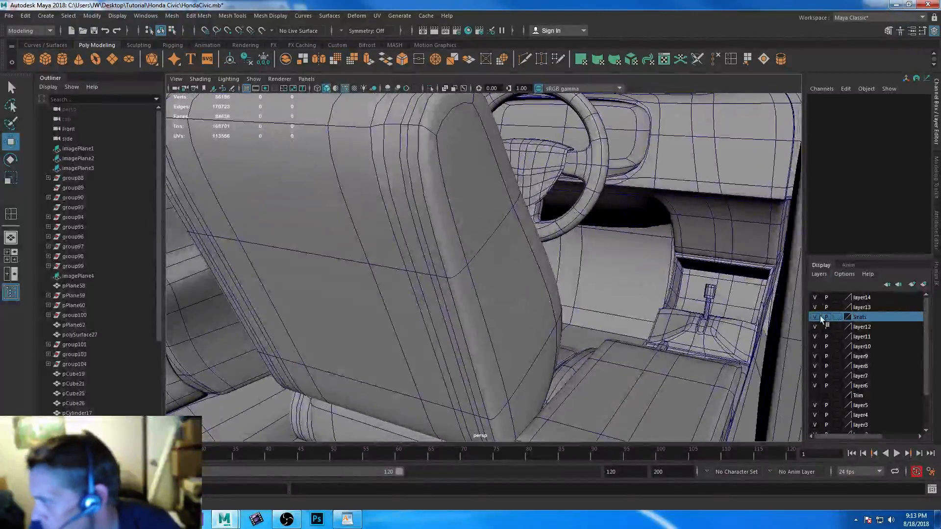
pyautogui.click(815, 317)
pyautogui.moveTo(592, 342)
pyautogui.keyDown('alt'); pyautogui.mouseDown()
pyautogui.moveTo(472, 271)
pyautogui.moveTo(486, 267)
pyautogui.mouseUp(); pyautogui.keyUp('alt')
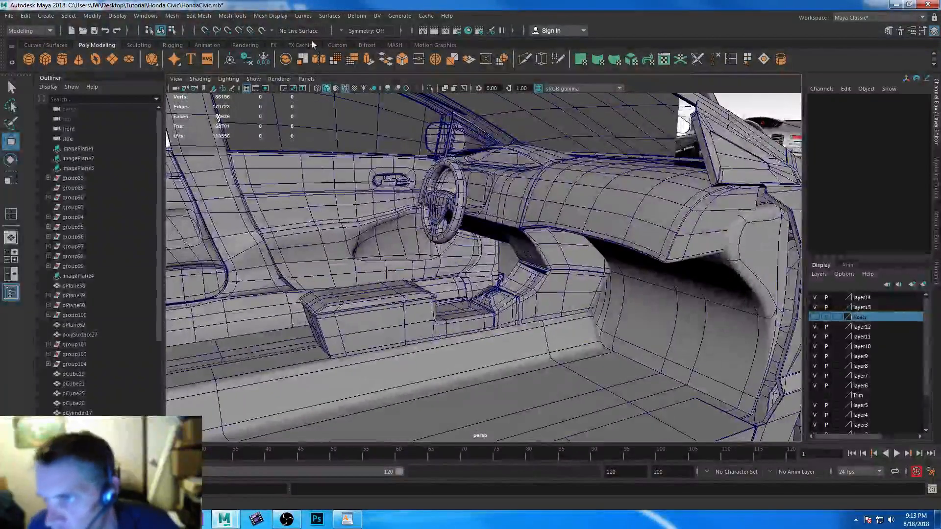
pyautogui.click(346, 88)
# Draw a small polygon plane in the side view, just above the sill trim's rear end beside the rear door panel
pyautogui.keyDown('alt'); pyautogui.moveTo(514, 329); pyautogui.dragTo(459, 291); pyautogui.keyUp('alt')
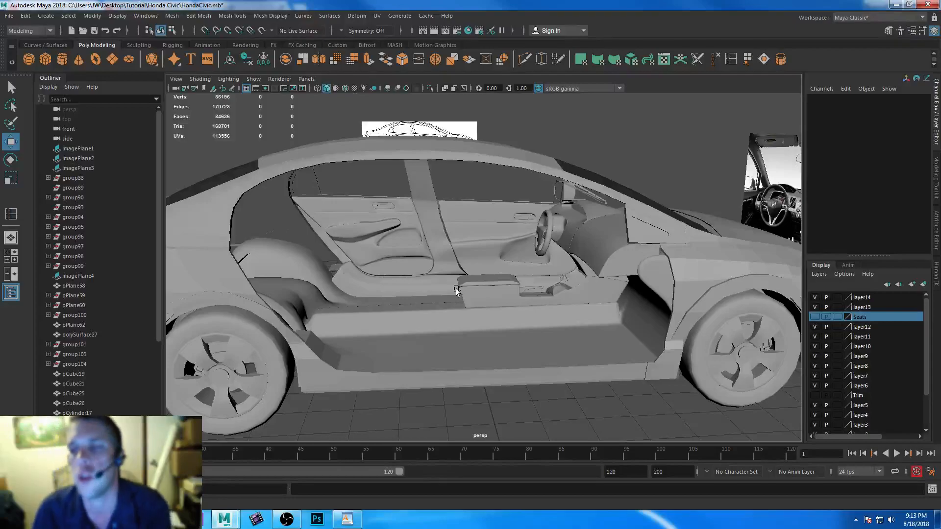
pyautogui.click(359, 280)
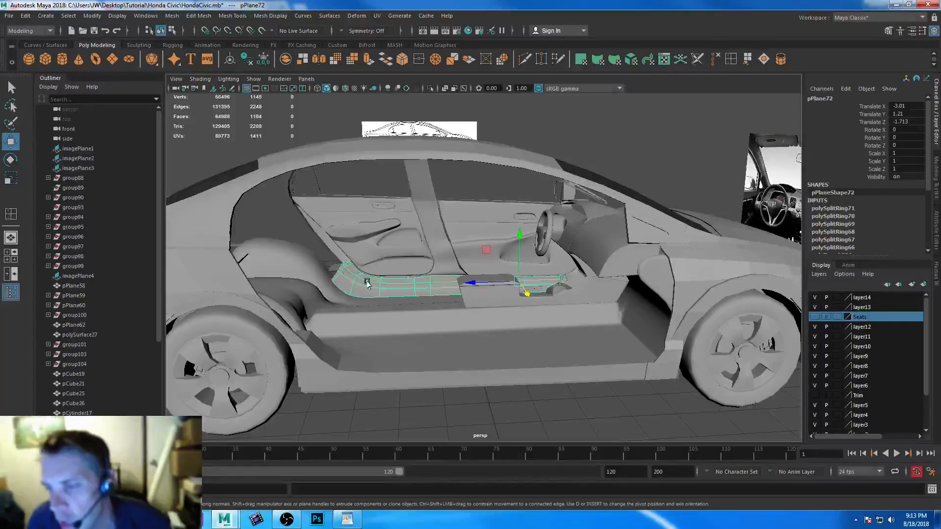
pyautogui.press('f')
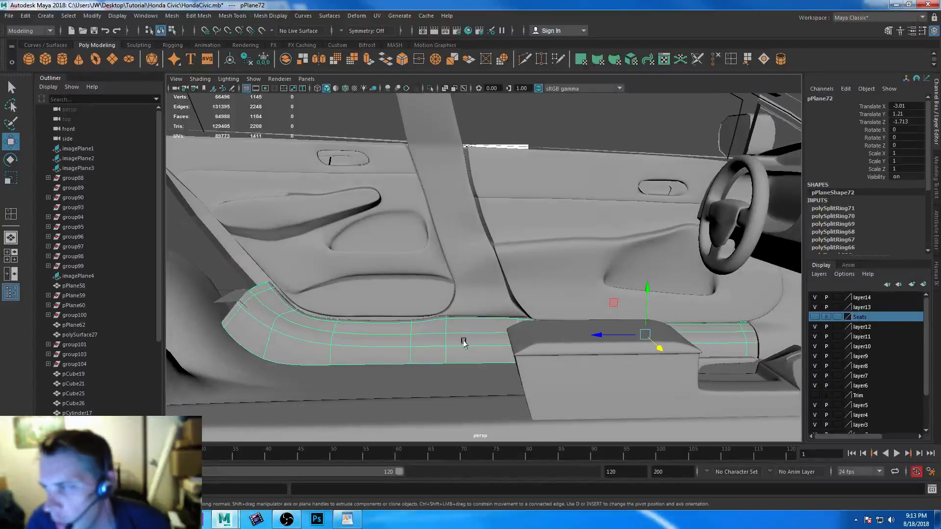
pyautogui.keyDown('alt'); pyautogui.moveTo(484, 341); pyautogui.dragTo(767, 299, button='right'); pyautogui.keyUp('alt')
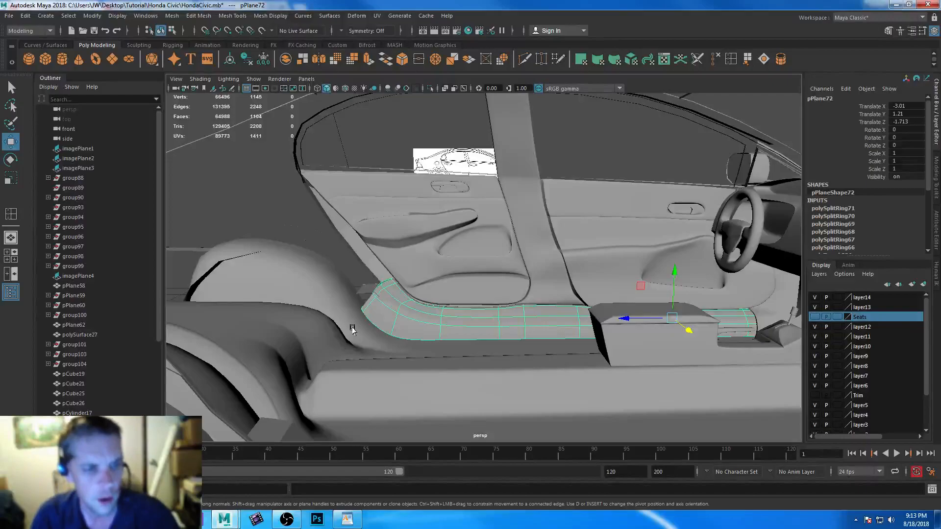
pyautogui.press('space')
pyautogui.press('space')
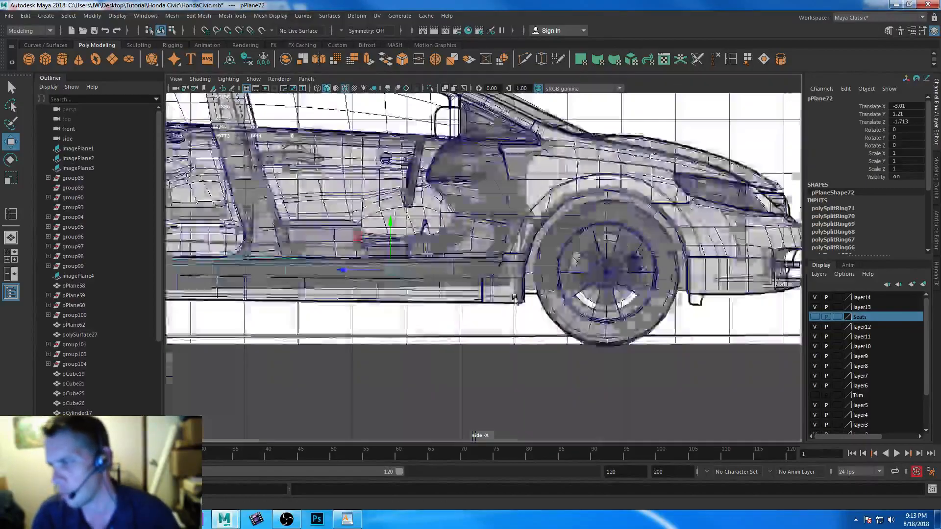
pyautogui.scroll(6, 523, 308)
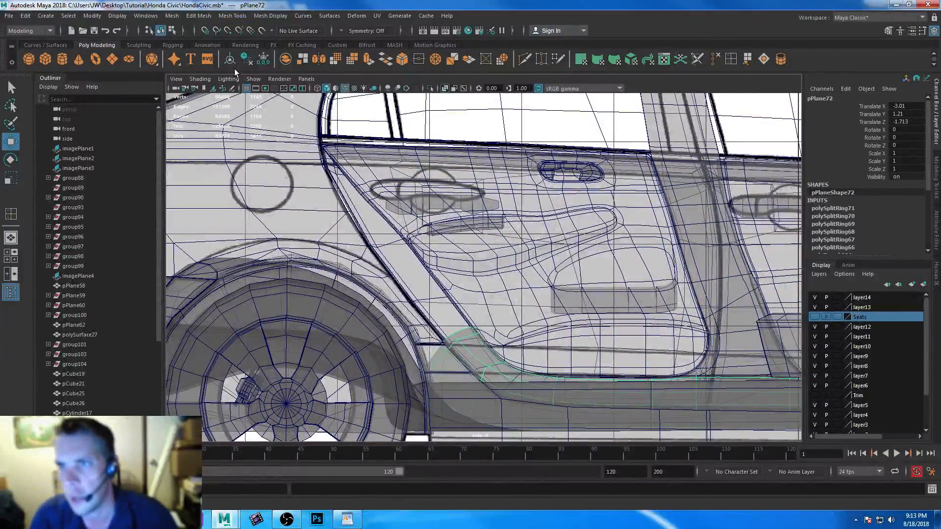
pyautogui.click(111, 59)
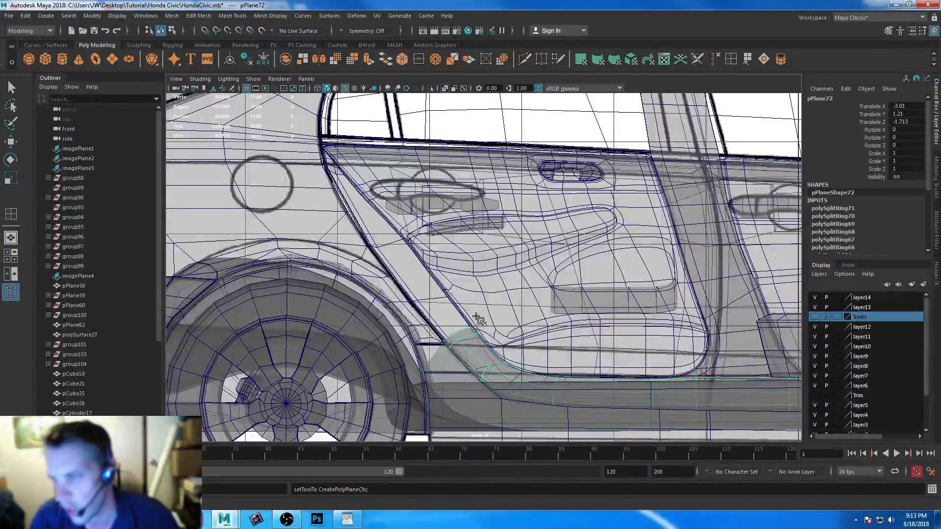
pyautogui.moveTo(411, 278); pyautogui.dragTo(439, 297)
# Turn off smooth preview for the sill trim to expose its actual corner vertices
pyautogui.moveTo(441, 289); pyautogui.dragTo(430, 211, button='right')
pyautogui.scroll(3, 460, 343)
pyautogui.click(462, 385)
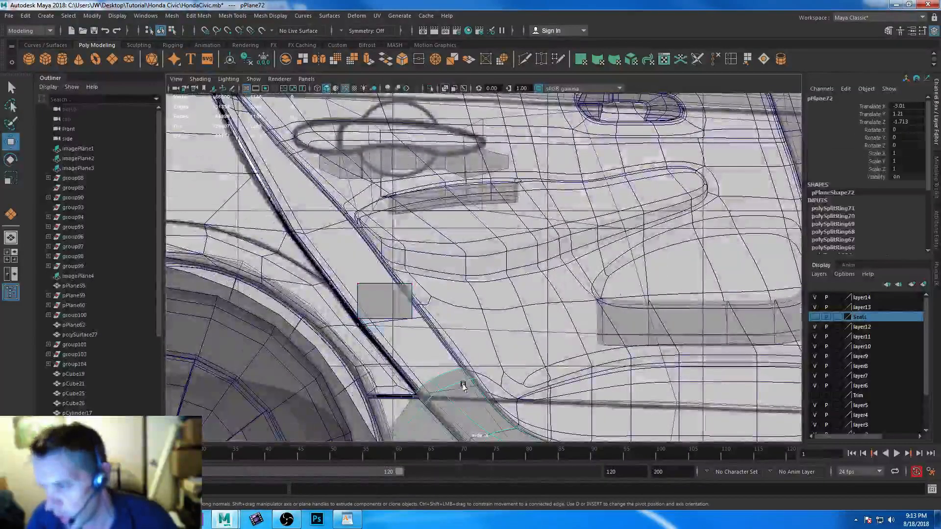
pyautogui.press('1')
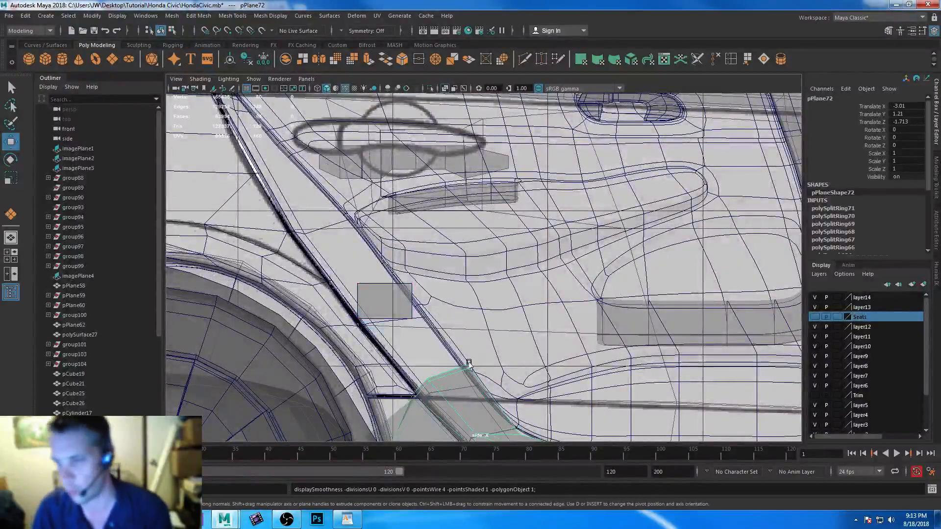
# Fit the plane's lower vertices to the sill trim's rear end and its upper vertices along the rear door panel's slanted edge
pyautogui.click(382, 289)
pyautogui.click(410, 287)
pyautogui.moveTo(410, 287); pyautogui.dragTo(365, 237, button='right')
pyautogui.moveTo(423, 330); pyautogui.dragTo(335, 306)
pyautogui.keyDown('alt'); pyautogui.moveTo(494, 312); pyautogui.dragTo(482, 211, button='middle'); pyautogui.keyUp('alt')
pyautogui.moveTo(370, 254); pyautogui.dragTo(413, 314)
pyautogui.click(401, 297)
pyautogui.moveTo(321, 165); pyautogui.dragTo(423, 236)
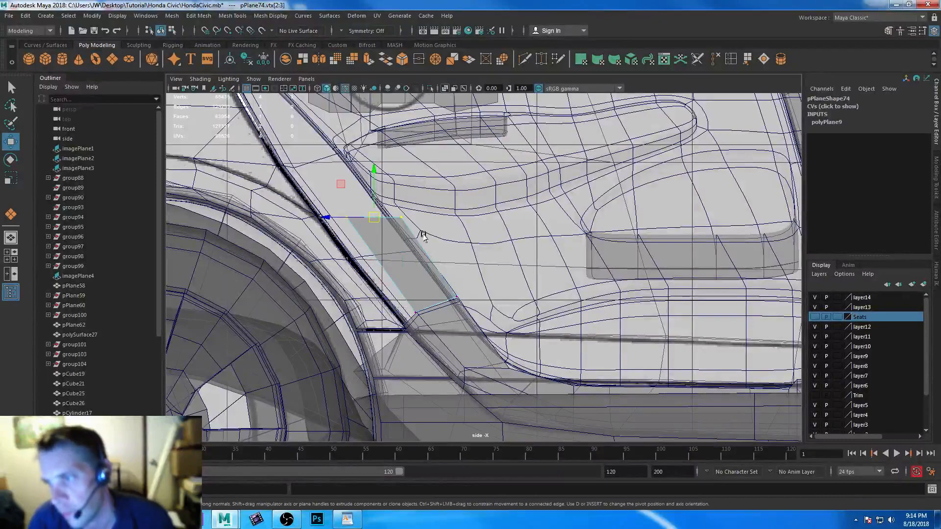
pyautogui.moveTo(375, 219)
pyautogui.mouseDown()
pyautogui.moveTo(313, 183)
pyautogui.moveTo(328, 173)
pyautogui.moveTo(391, 245)
pyautogui.moveTo(382, 236)
pyautogui.mouseUp()
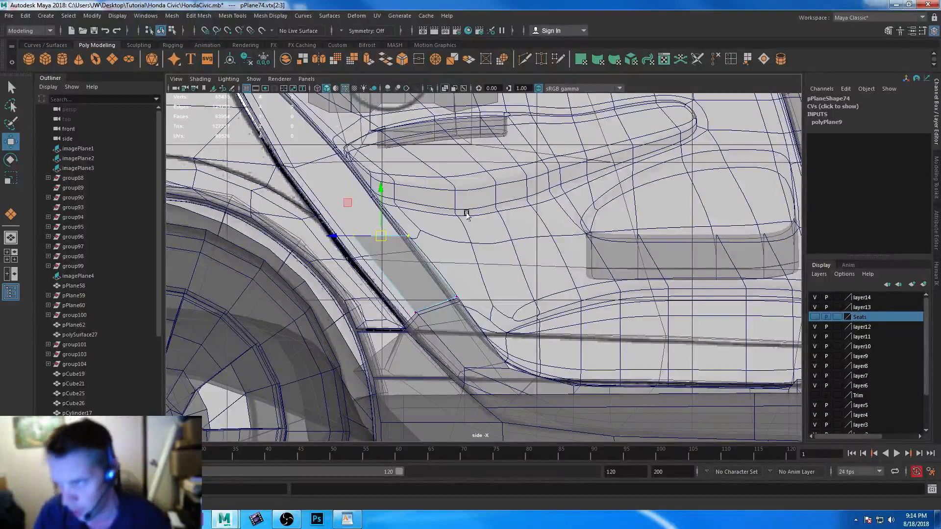
# Turn off smooth preview for the rear door panel and move the plane's two upper vertices up to its unsmoothed edge
pyautogui.click(467, 214)
pyautogui.press('1')
pyautogui.click(388, 251)
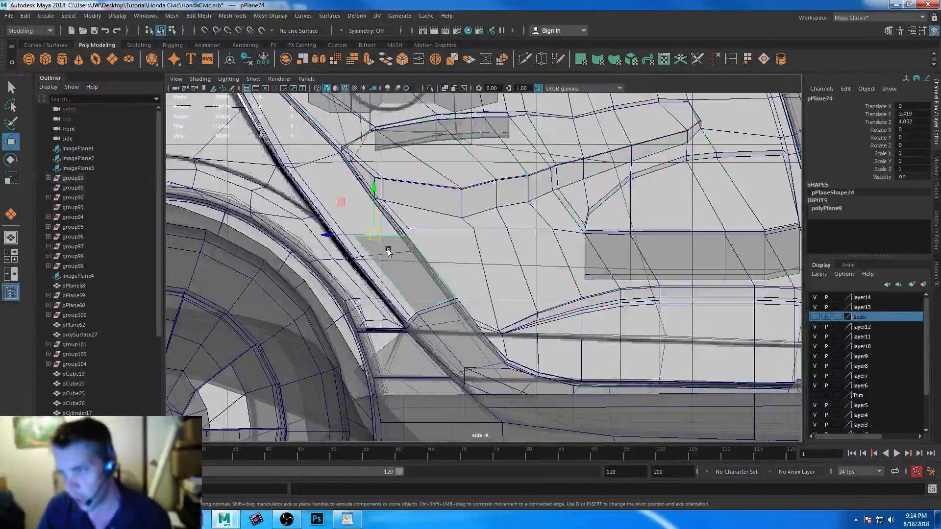
pyautogui.moveTo(399, 238); pyautogui.dragTo(333, 238, button='right')
pyautogui.moveTo(422, 228); pyautogui.dragTo(322, 251)
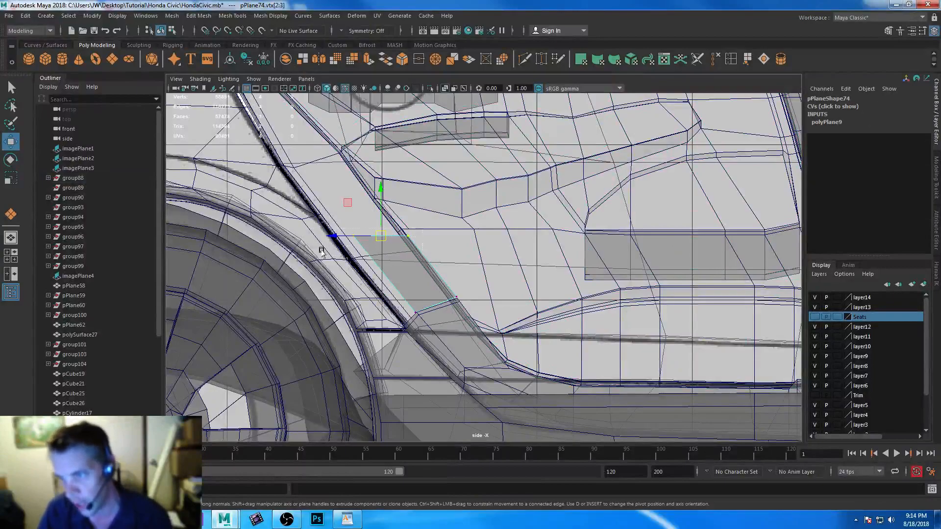
pyautogui.moveTo(383, 242)
pyautogui.mouseDown()
pyautogui.moveTo(366, 234)
pyautogui.moveTo(375, 234)
pyautogui.mouseUp()
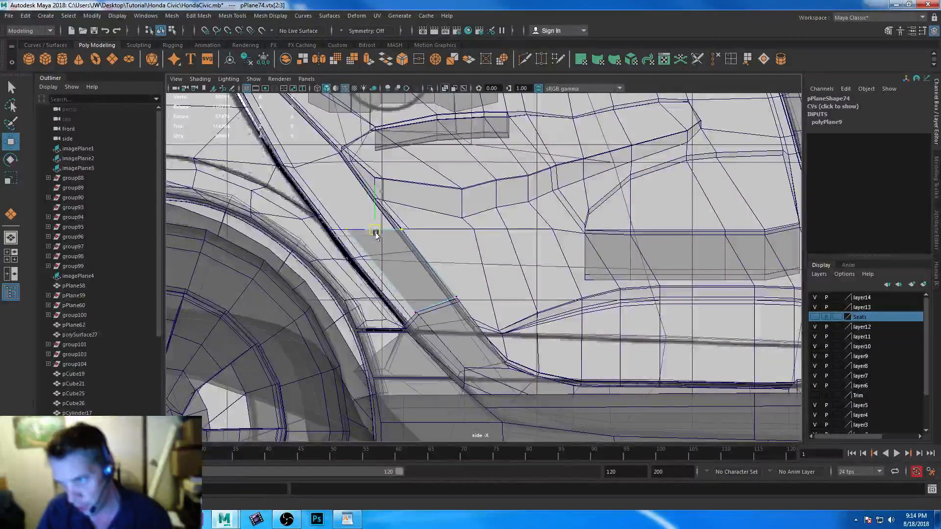
# Extrude the plane's upper edge upward along the rear door panel's slanted rear edge
pyautogui.moveTo(416, 262); pyautogui.dragTo(415, 209, button='right')
pyautogui.moveTo(379, 205); pyautogui.dragTo(382, 245)
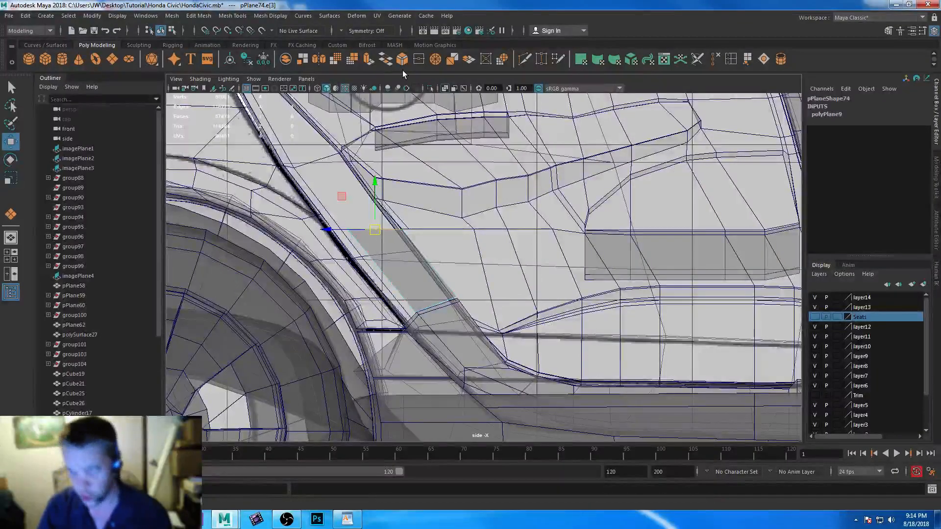
pyautogui.keyDown('shift'); pyautogui.moveTo(374, 229); pyautogui.dragTo(313, 152); pyautogui.keyUp('shift')
pyautogui.keyDown('shift'); pyautogui.click(345, 198); pyautogui.keyUp('shift')
pyautogui.keyDown('alt'); pyautogui.moveTo(385, 133); pyautogui.dragTo(492, 275, button='middle'); pyautogui.keyUp('alt')
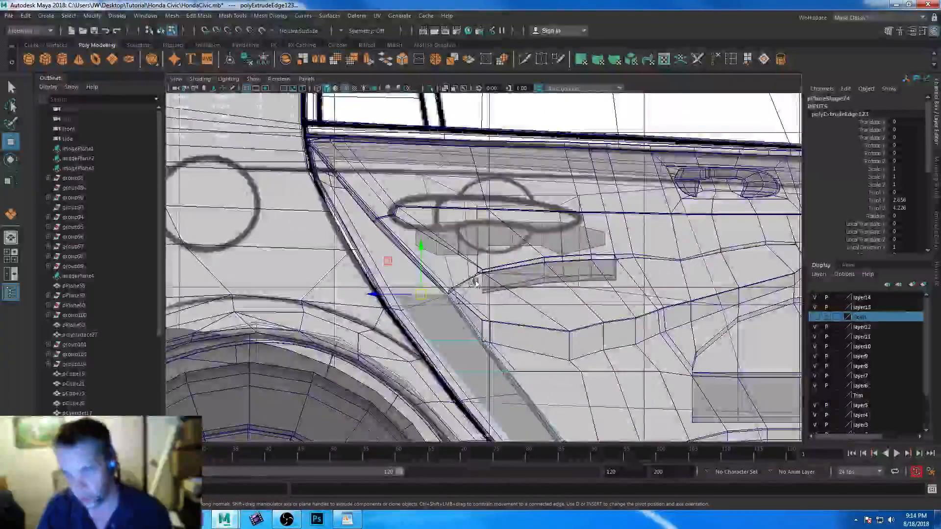
# Continue extruding the strip's upper edge in several segments along the door panel until it passes the window line
pyautogui.keyDown('shift'); pyautogui.moveTo(420, 295); pyautogui.dragTo(280, 142); pyautogui.keyUp('shift')
pyautogui.hotkey('ctrl', 'e')
pyautogui.press('w')
pyautogui.hotkey('ctrl', 'e')
pyautogui.press('w')
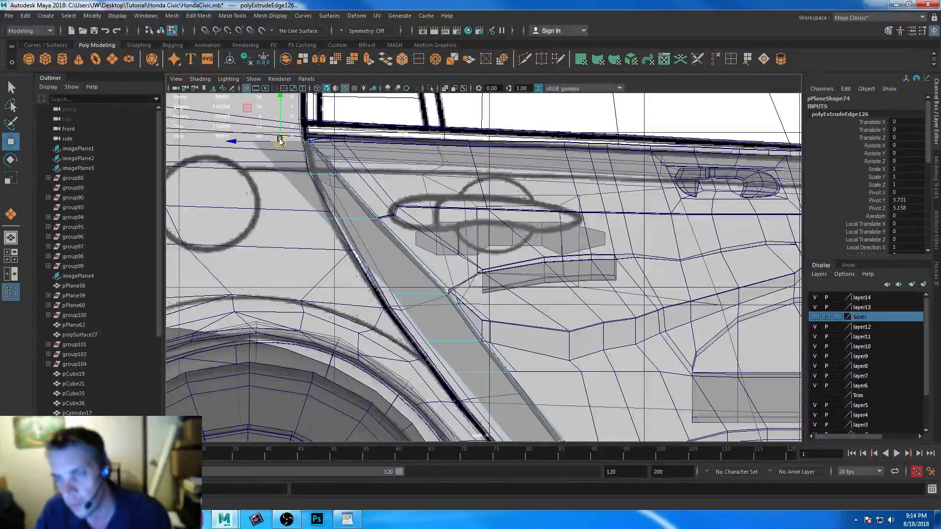
pyautogui.hotkey('ctrl', 'e')
pyautogui.moveTo(277, 138); pyautogui.dragTo(278, 122)
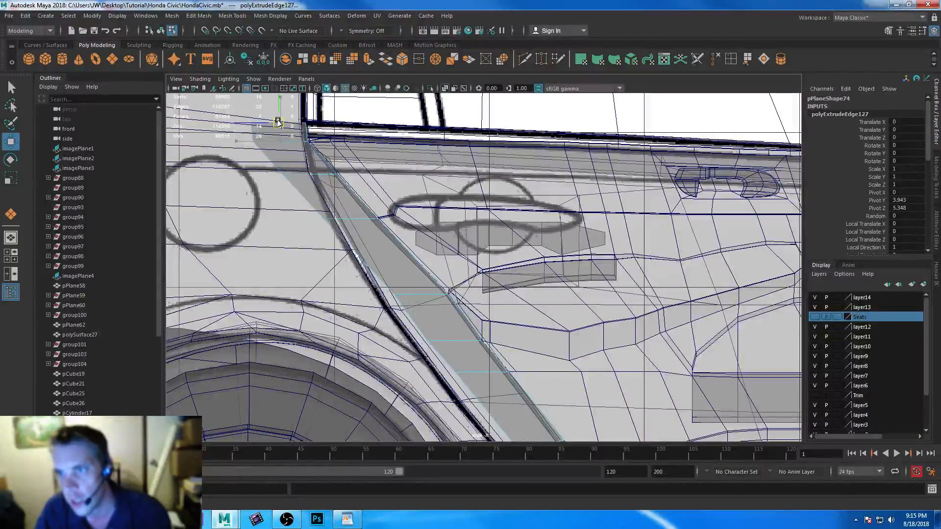
# Select all vertices of the new strip in the perspective view and move them sideways against the rear door panel
pyautogui.press('space')
pyautogui.press('space')
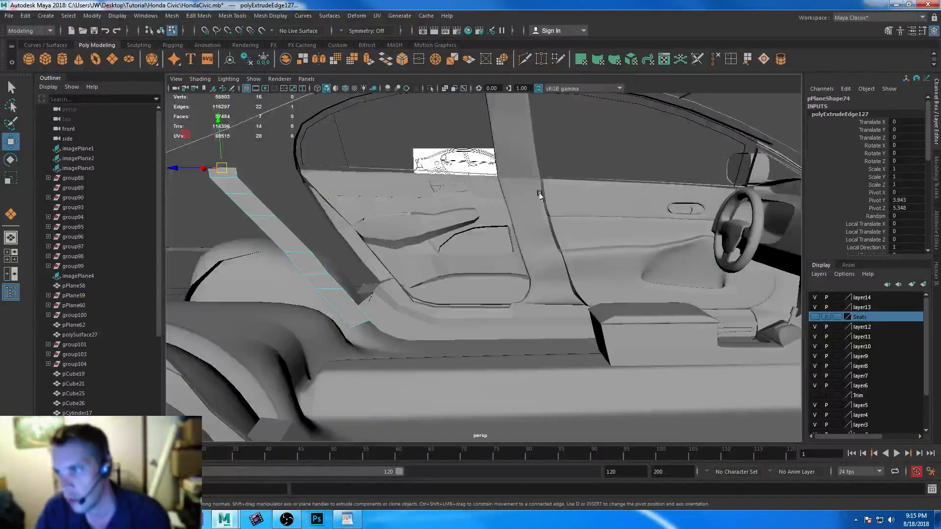
pyautogui.keyDown('alt'); pyautogui.moveTo(413, 243); pyautogui.dragTo(538, 270, button='middle'); pyautogui.keyUp('alt')
pyautogui.scroll(-2, 538, 272)
pyautogui.keyDown('alt'); pyautogui.moveTo(538, 273); pyautogui.dragTo(525, 259); pyautogui.keyUp('alt')
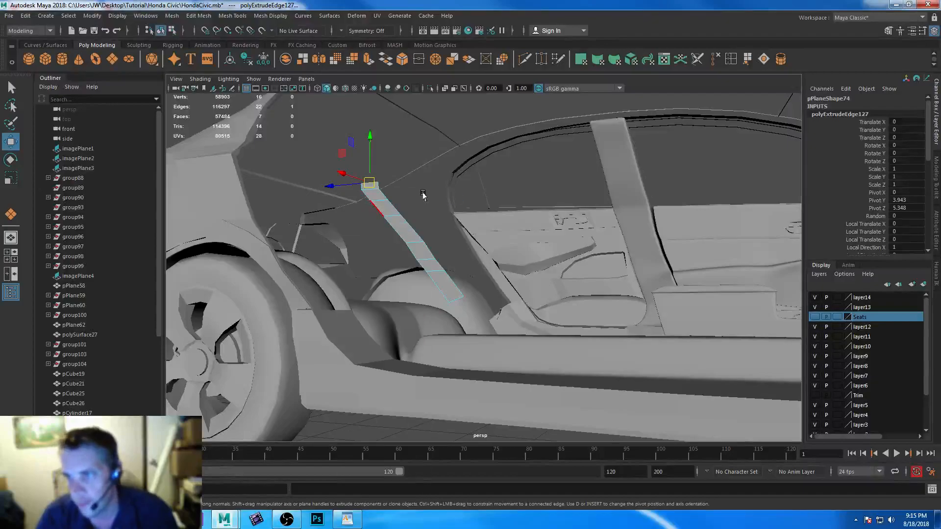
pyautogui.press('F8')
pyautogui.keyDown('alt'); pyautogui.moveTo(445, 295); pyautogui.dragTo(415, 305); pyautogui.keyUp('alt')
pyautogui.moveTo(374, 237); pyautogui.dragTo(337, 213, button='right')
pyautogui.moveTo(328, 185); pyautogui.dragTo(525, 369)
pyautogui.moveTo(370, 288); pyautogui.dragTo(470, 254)
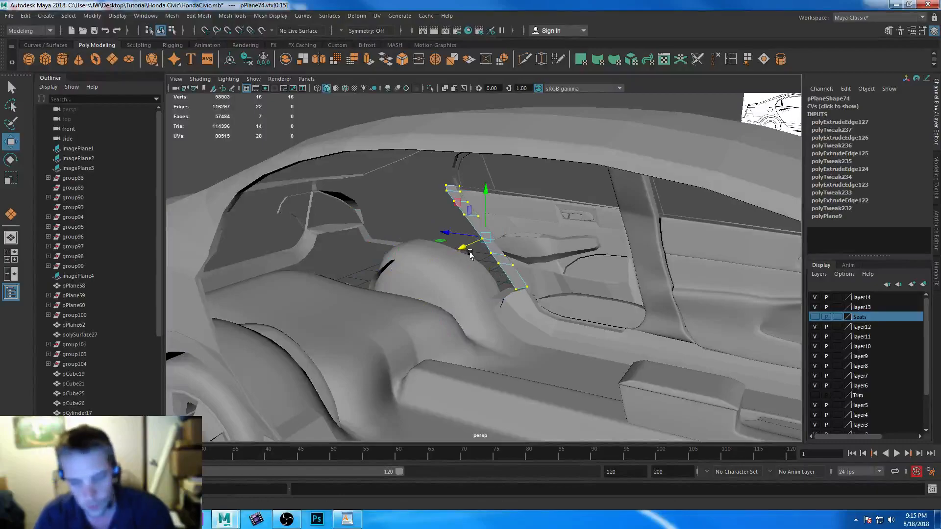
# Shift the strip's lower front vertices sideways to close up against the door panel and the sill trim's end
pyautogui.press('f')
pyautogui.keyDown('alt'); pyautogui.moveTo(441, 319); pyautogui.dragTo(573, 308); pyautogui.keyUp('alt')
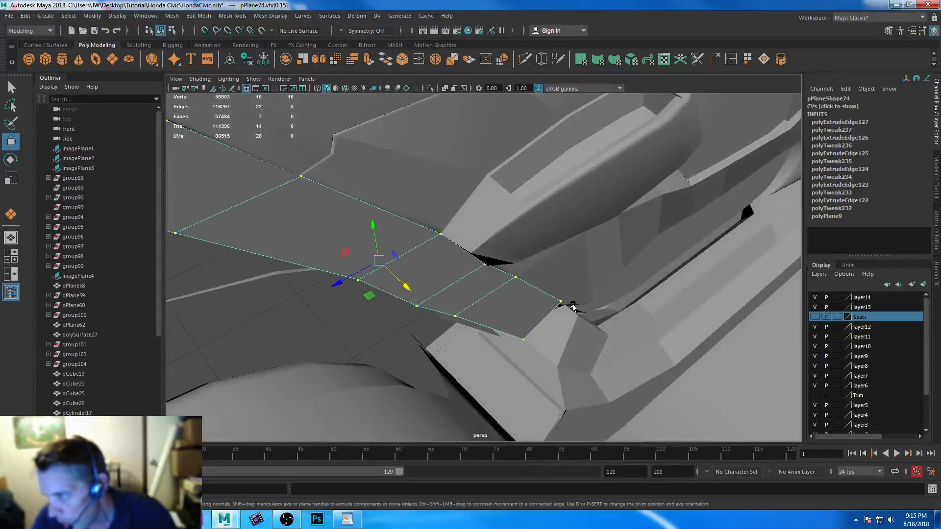
pyautogui.click(562, 301)
pyautogui.keyDown('shift'); pyautogui.click(512, 275); pyautogui.keyUp('shift')
pyautogui.moveTo(572, 315); pyautogui.dragTo(574, 316)
pyautogui.moveTo(609, 286); pyautogui.dragTo(556, 309)
pyautogui.moveTo(600, 334); pyautogui.dragTo(603, 336)
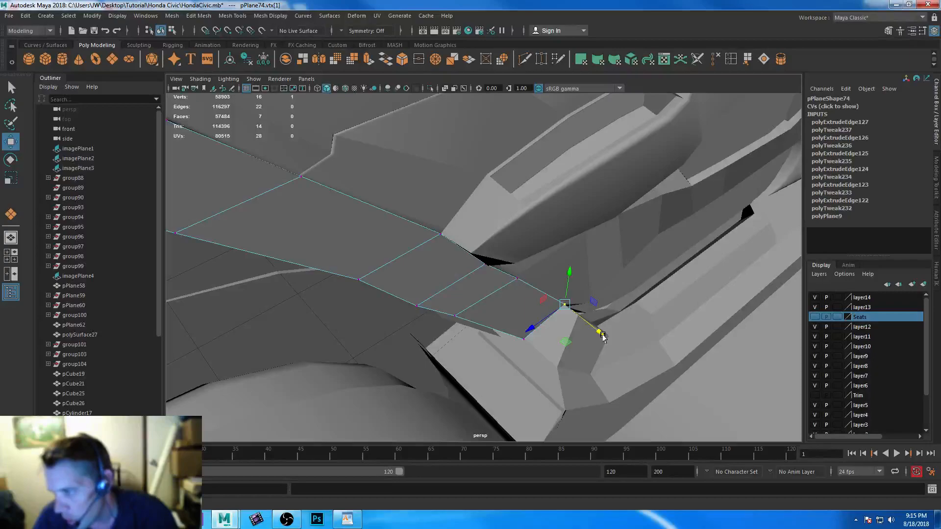
# Align the strip's two bottom corner vertices with the sill trim's end corners in the side view
pyautogui.keyDown('alt'); pyautogui.moveTo(564, 379); pyautogui.dragTo(465, 318); pyautogui.keyUp('alt')
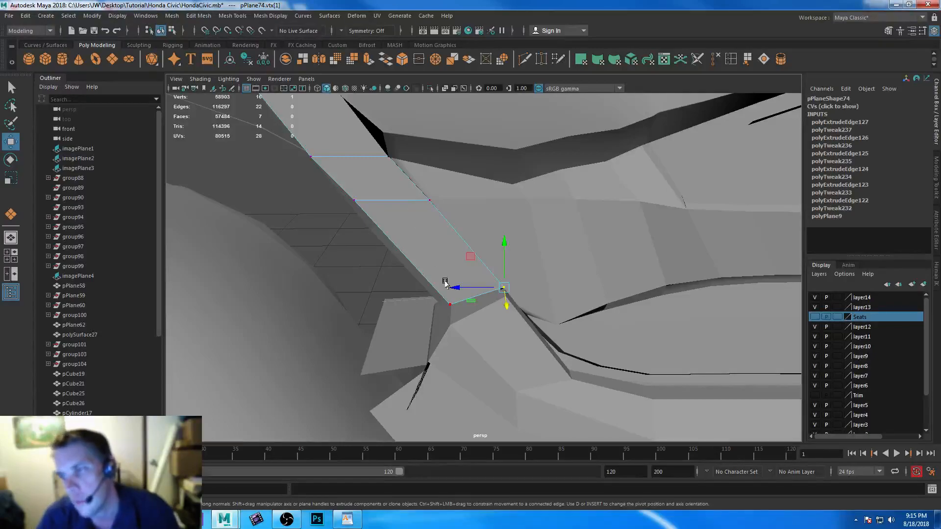
pyautogui.keyDown('alt'); pyautogui.moveTo(449, 291); pyautogui.dragTo(584, 380); pyautogui.keyUp('alt')
pyautogui.press('space')
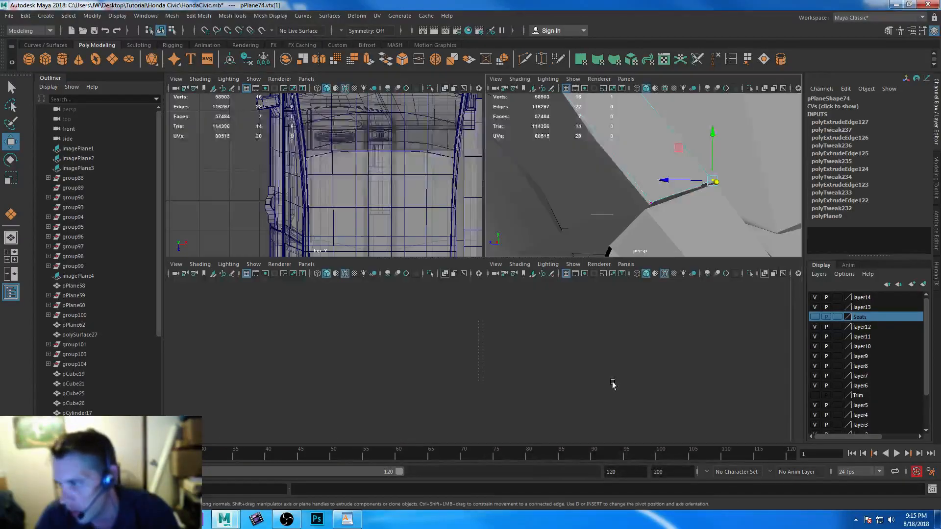
pyautogui.press('space')
pyautogui.scroll(5, 579, 363)
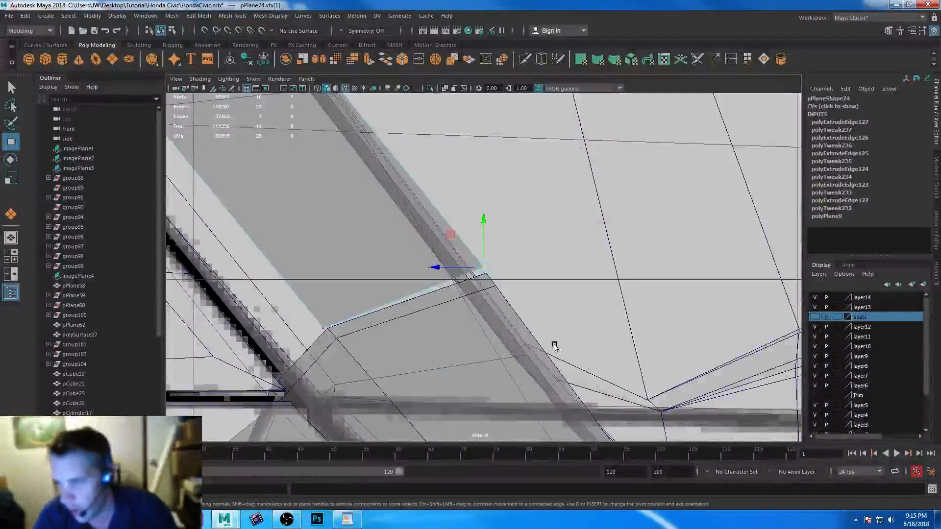
pyautogui.moveTo(483, 221); pyautogui.dragTo(484, 226)
pyautogui.moveTo(440, 271); pyautogui.dragTo(441, 271)
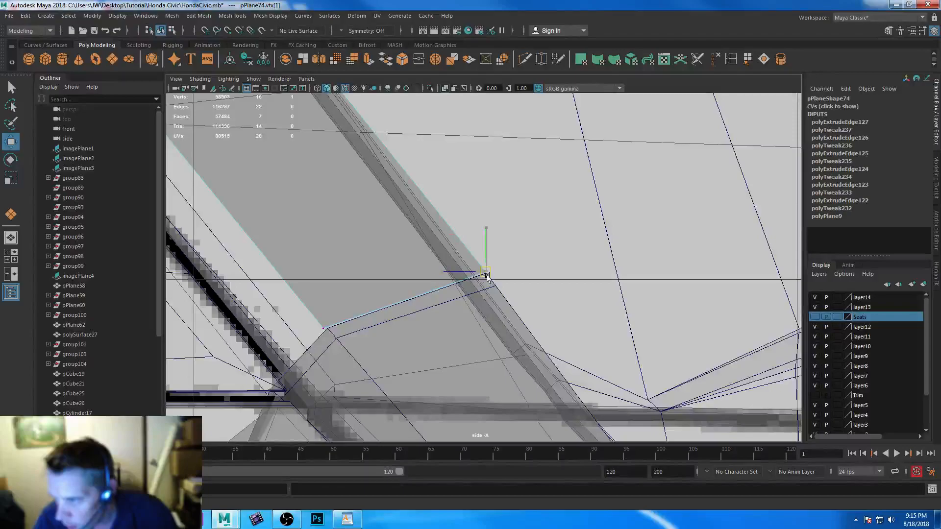
pyautogui.click(323, 328)
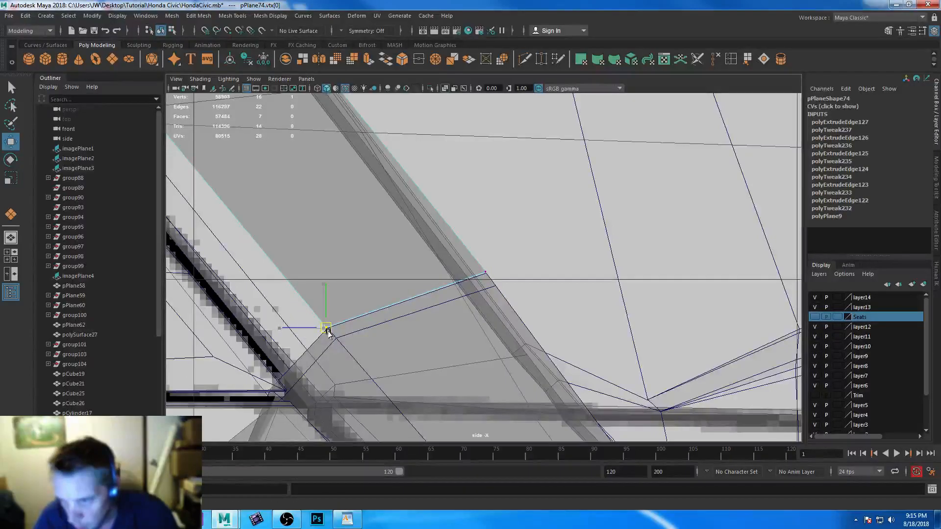
# Select the eight vertices along the strip's rear border and shift them sideways, outward from the cabin
pyautogui.press('space')
pyautogui.keyDown('alt'); pyautogui.moveTo(571, 285); pyautogui.dragTo(613, 334); pyautogui.keyUp('alt')
pyautogui.keyDown('alt'); pyautogui.moveTo(613, 338); pyautogui.dragTo(567, 283, button='right'); pyautogui.keyUp('alt')
pyautogui.keyDown('alt'); pyautogui.moveTo(567, 283); pyautogui.dragTo(594, 346); pyautogui.keyUp('alt')
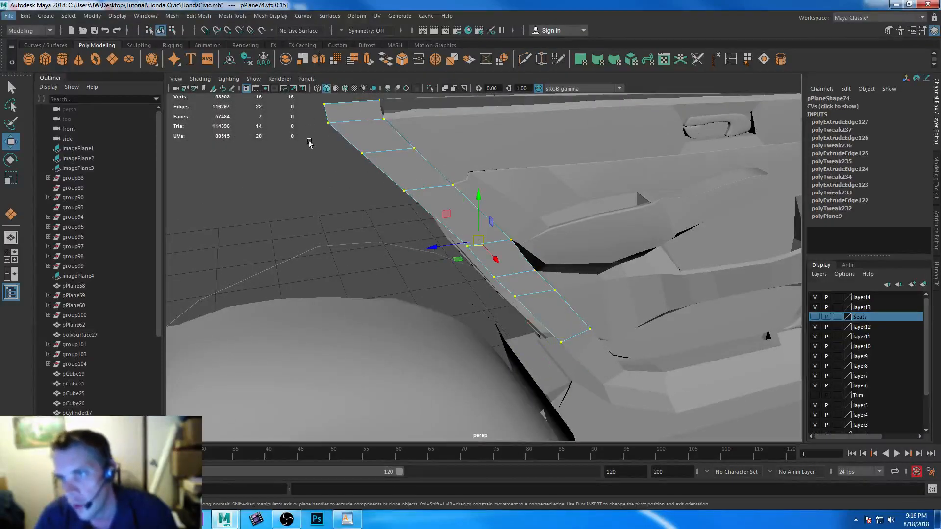
pyautogui.moveTo(331, 98); pyautogui.dragTo(352, 141)
pyautogui.keyDown('shift'); pyautogui.moveTo(389, 177); pyautogui.dragTo(505, 290); pyautogui.keyUp('shift')
pyautogui.keyDown('shift'); pyautogui.click(522, 304); pyautogui.keyUp('shift')
pyautogui.keyDown('shift'); pyautogui.click(554, 337); pyautogui.keyUp('shift')
pyautogui.keyDown('alt'); pyautogui.moveTo(537, 340); pyautogui.dragTo(603, 372); pyautogui.keyUp('alt')
pyautogui.keyDown('alt'); pyautogui.moveTo(479, 299); pyautogui.dragTo(585, 393, button='right'); pyautogui.keyUp('alt')
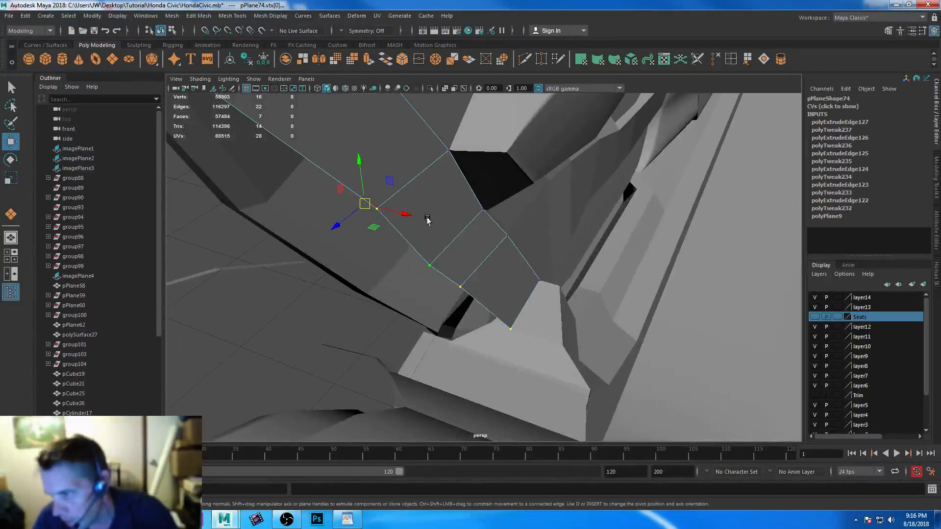
pyautogui.moveTo(404, 219); pyautogui.dragTo(366, 203)
# Extrude the strip's whole rear border edge chain rearward and shift the new edges sideways, outward from the cabin
pyautogui.moveTo(428, 185); pyautogui.dragTo(430, 160, button='right')
pyautogui.keyDown('alt'); pyautogui.moveTo(482, 317); pyautogui.dragTo(421, 252); pyautogui.keyUp('alt')
pyautogui.keyDown('alt'); pyautogui.moveTo(420, 252); pyautogui.dragTo(483, 338, button='middle'); pyautogui.keyUp('alt')
pyautogui.keyDown('alt'); pyautogui.moveTo(290, 156); pyautogui.dragTo(389, 218, button='middle'); pyautogui.keyUp('alt')
pyautogui.click(389, 218)
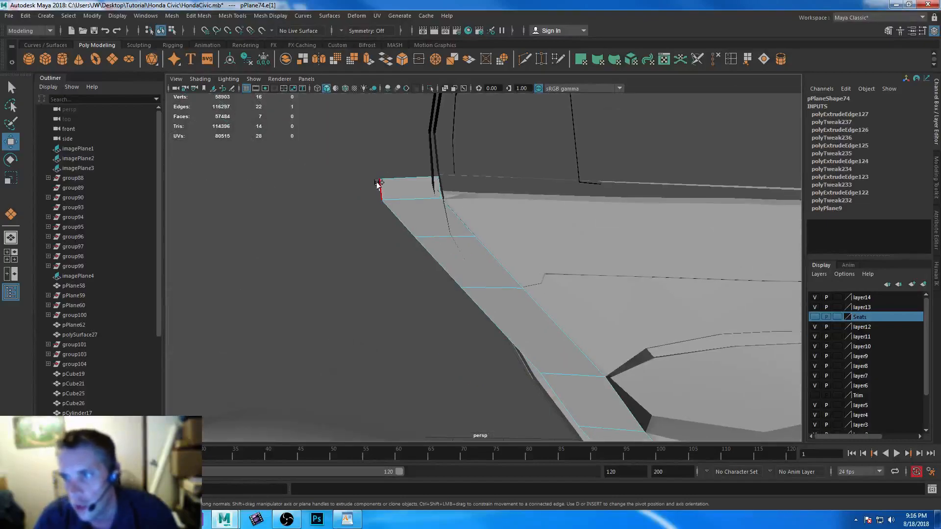
pyautogui.keyDown('alt'); pyautogui.moveTo(419, 300); pyautogui.dragTo(538, 359); pyautogui.keyUp('alt')
pyautogui.keyDown('alt'); pyautogui.moveTo(537, 360); pyautogui.dragTo(415, 225, button='middle'); pyautogui.keyUp('alt')
pyautogui.keyDown('alt'); pyautogui.moveTo(414, 225); pyautogui.dragTo(530, 354, button='right'); pyautogui.keyUp('alt')
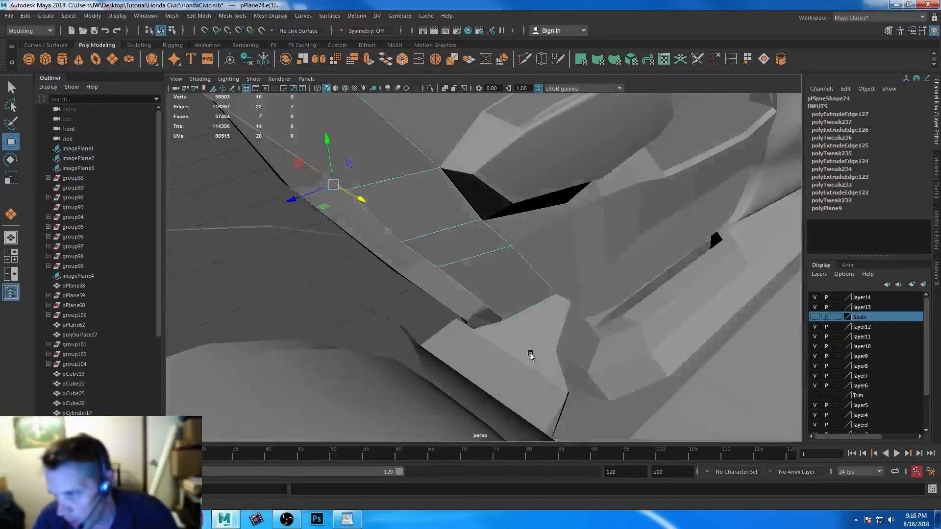
pyautogui.keyDown('alt'); pyautogui.moveTo(530, 354); pyautogui.dragTo(552, 352); pyautogui.keyUp('alt')
pyautogui.click(357, 59)
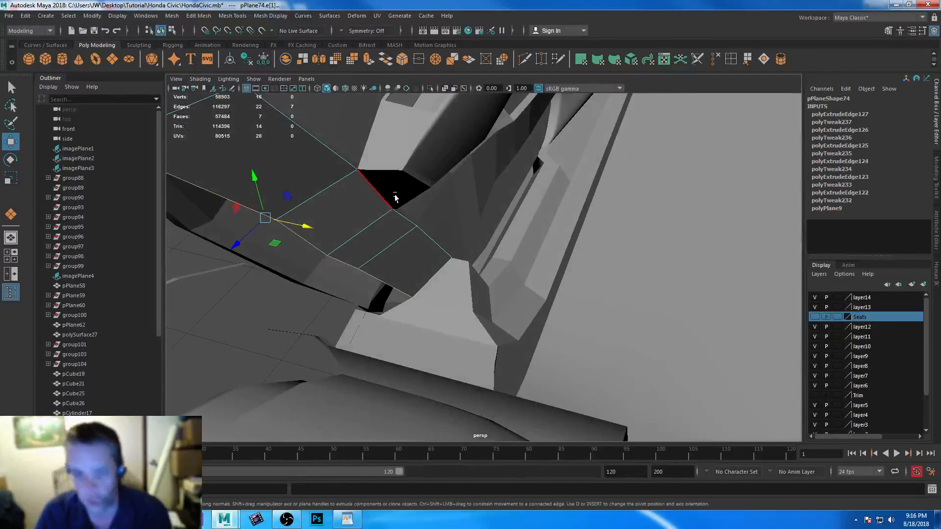
pyautogui.moveTo(236, 243); pyautogui.dragTo(182, 272)
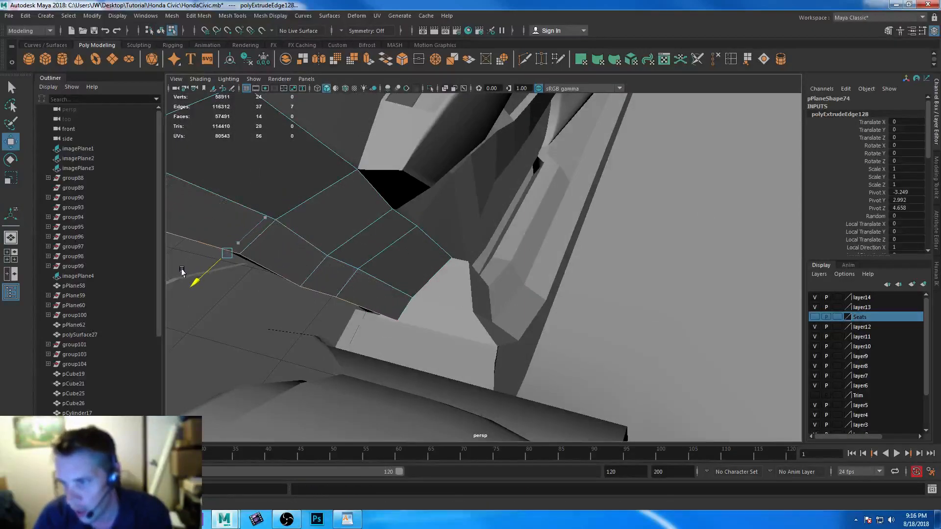
pyautogui.moveTo(267, 266); pyautogui.dragTo(236, 258)
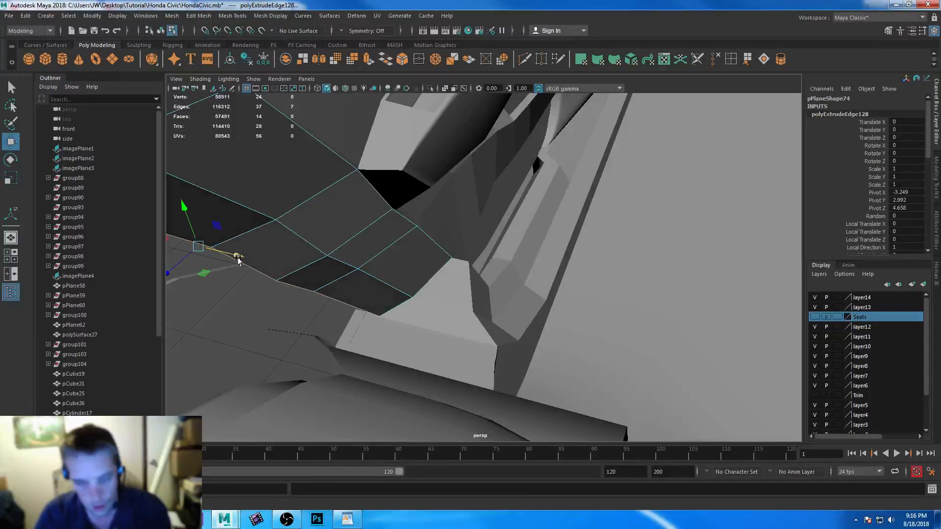
# Extrude the strip's rear border edge chain once more and move the new edges rearward
pyautogui.hotkey('ctrl', 'e')
pyautogui.press('w')
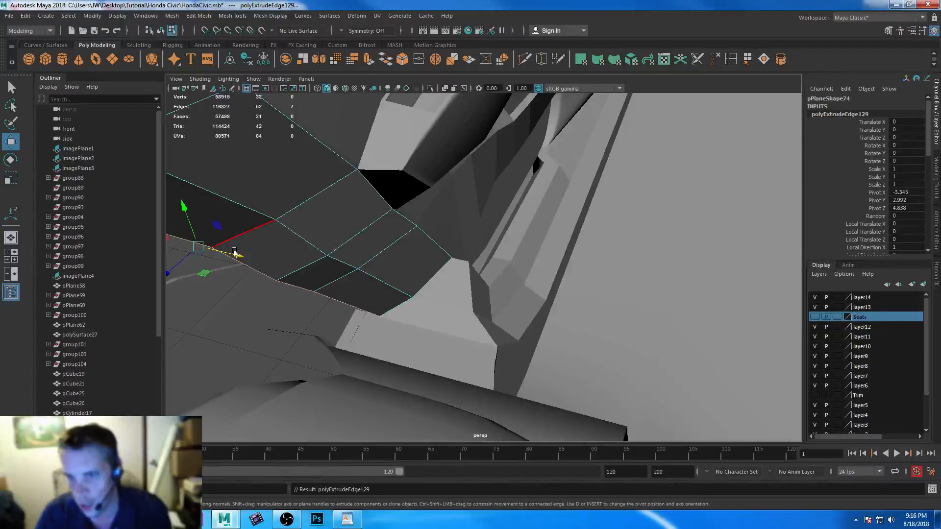
pyautogui.keyDown('alt'); pyautogui.moveTo(374, 292); pyautogui.dragTo(393, 260); pyautogui.keyUp('alt')
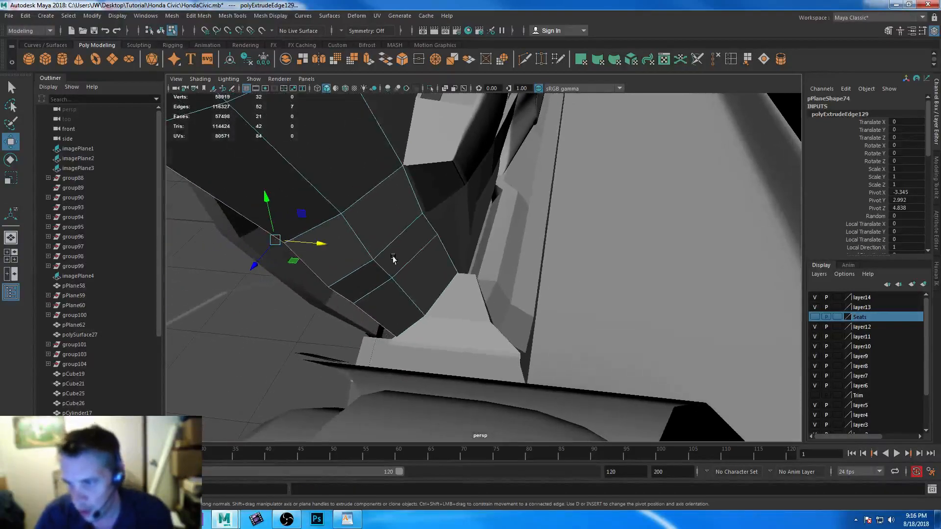
pyautogui.moveTo(251, 265); pyautogui.dragTo(184, 310)
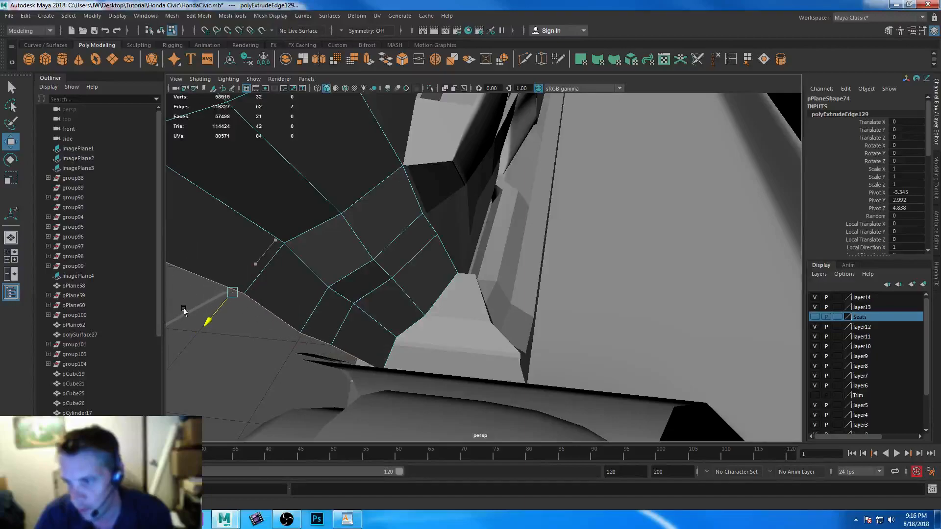
# Extrude the strip's front border edges beside the door panel and shift the new edges sideways toward the cabin
pyautogui.click(446, 255)
pyautogui.keyDown('alt'); pyautogui.moveTo(445, 254); pyautogui.dragTo(626, 366); pyautogui.keyUp('alt')
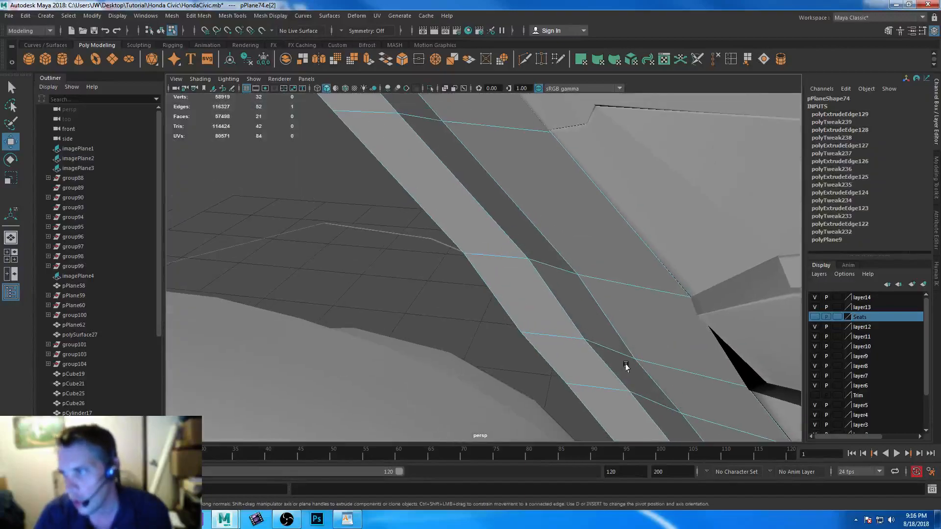
pyautogui.keyDown('alt'); pyautogui.moveTo(626, 366); pyautogui.dragTo(477, 233, button='right'); pyautogui.keyUp('alt')
pyautogui.keyDown('alt'); pyautogui.moveTo(452, 157); pyautogui.dragTo(594, 269); pyautogui.keyUp('alt')
pyautogui.keyDown('shift'); pyautogui.moveTo(594, 269); pyautogui.dragTo(503, 277, button='right'); pyautogui.keyUp('shift')
pyautogui.moveTo(433, 229); pyautogui.dragTo(431, 226)
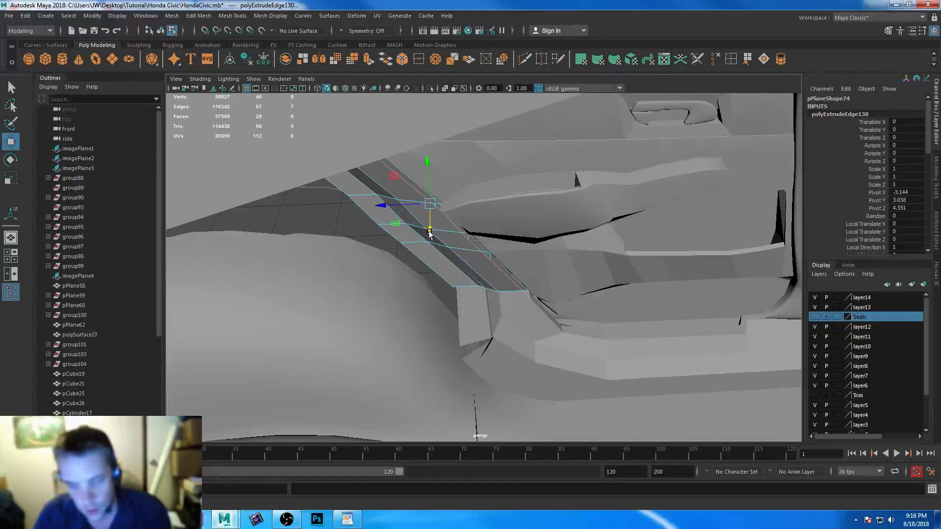
pyautogui.keyDown('alt'); pyautogui.moveTo(524, 293); pyautogui.dragTo(605, 370); pyautogui.keyUp('alt')
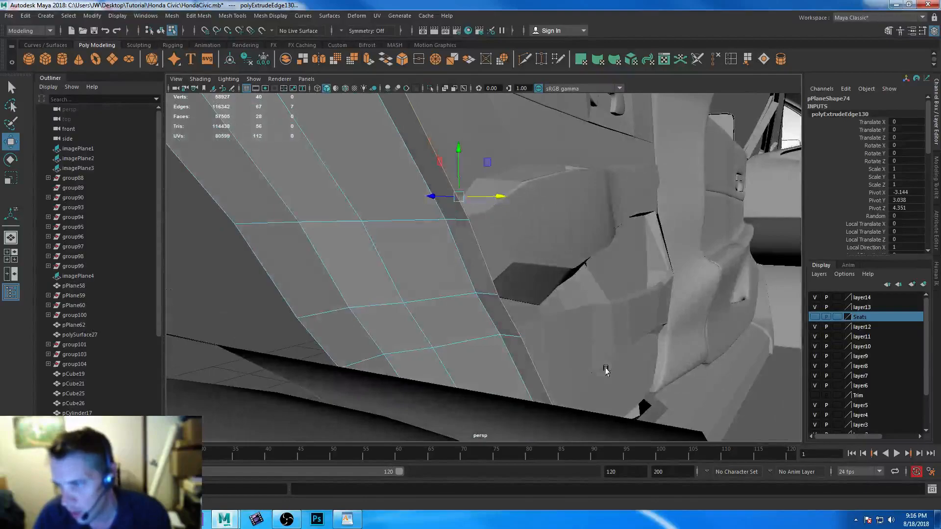
pyautogui.keyDown('alt'); pyautogui.moveTo(587, 327); pyautogui.dragTo(528, 309); pyautogui.keyUp('alt')
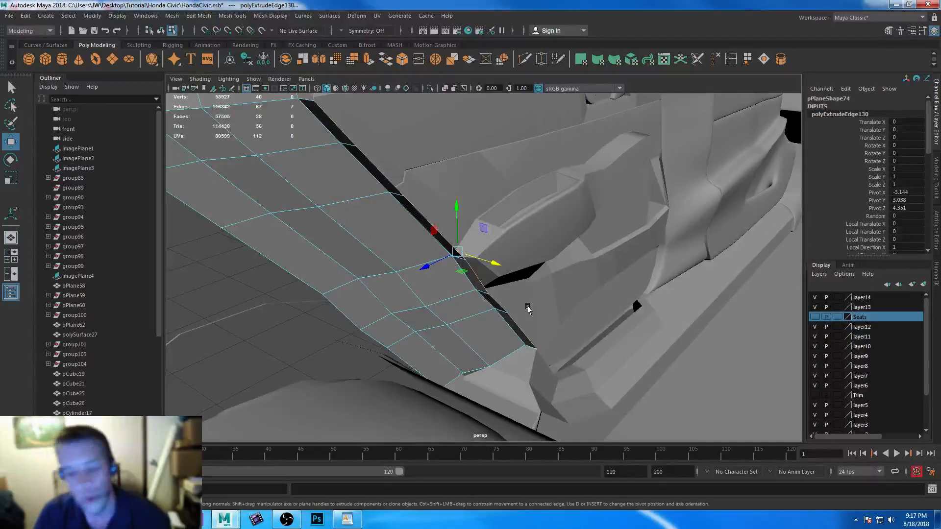
pyautogui.moveTo(496, 267); pyautogui.dragTo(494, 263)
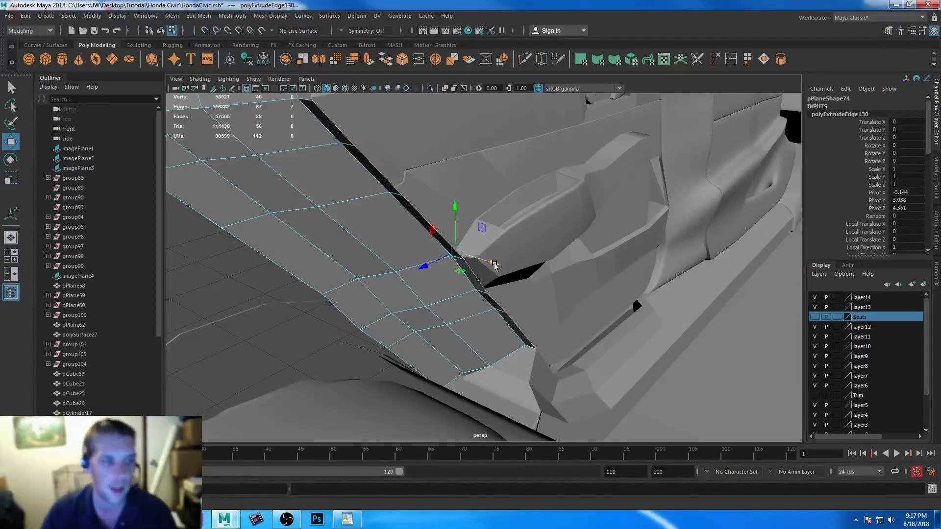
# Extrude the new front edge chain and move it rearward and inward over the strip to start its cabin-side face
pyautogui.hotkey('ctrl', 'e')
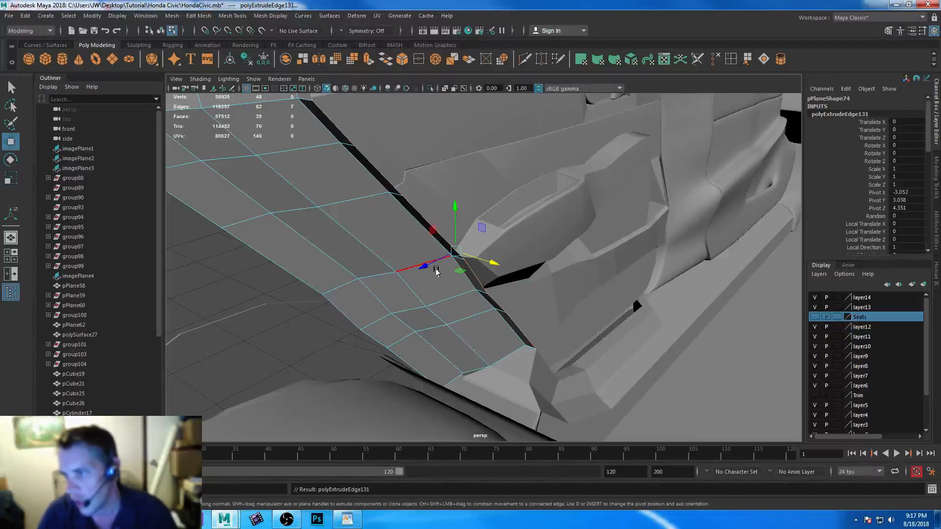
pyautogui.moveTo(435, 264); pyautogui.dragTo(371, 291)
pyautogui.moveTo(432, 288); pyautogui.dragTo(472, 297)
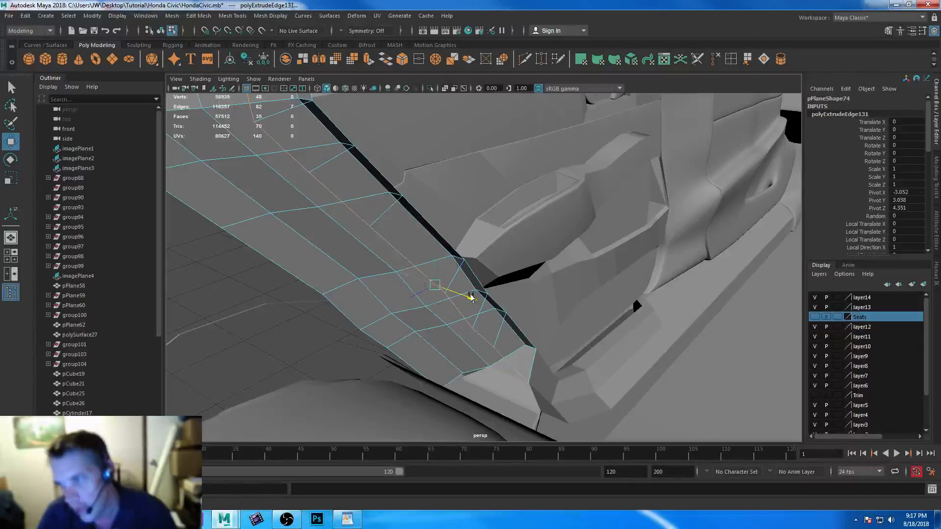
# Extrude the cabin-side face's border twice more, moving each new edge chain further rearward across the strip
pyautogui.hotkey('ctrl', 'e')
pyautogui.moveTo(400, 300); pyautogui.dragTo(372, 313)
pyautogui.moveTo(445, 314); pyautogui.dragTo(411, 332)
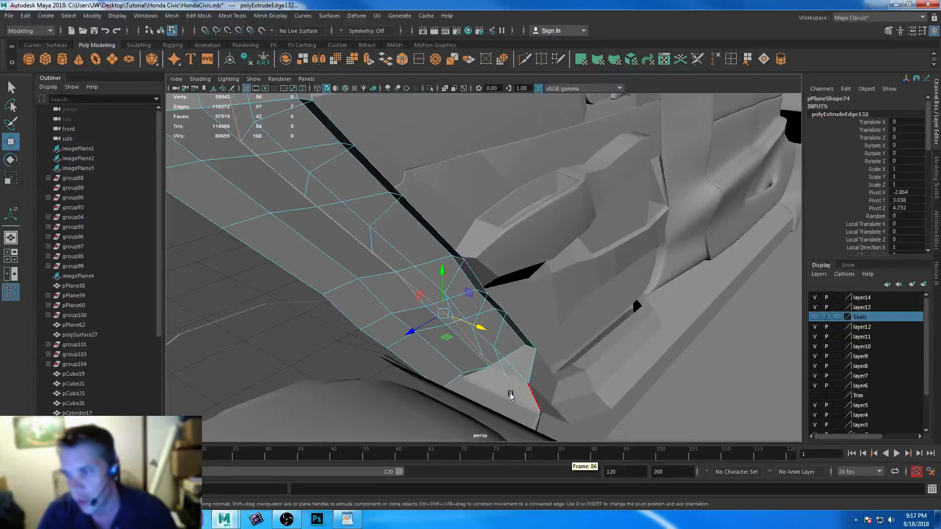
pyautogui.keyDown('alt'); pyautogui.moveTo(580, 383); pyautogui.dragTo(520, 317); pyautogui.keyUp('alt')
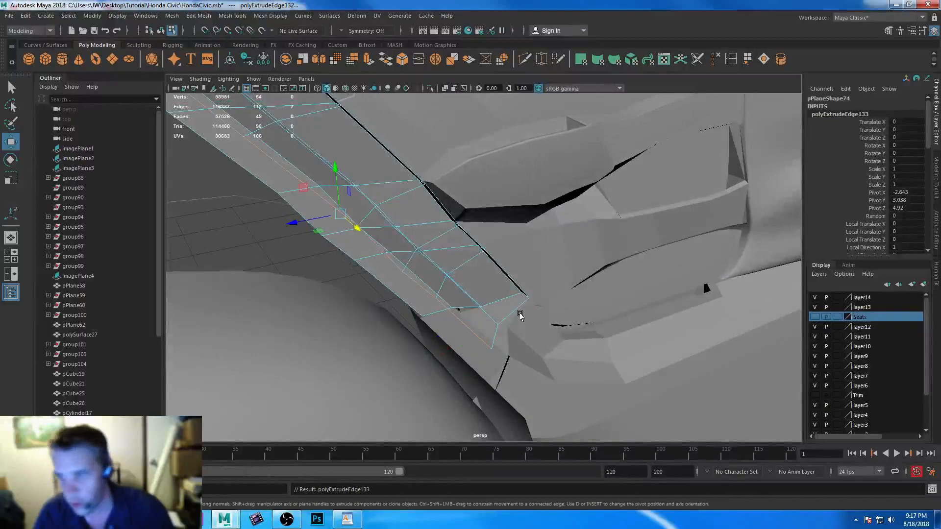
pyautogui.moveTo(292, 223); pyautogui.dragTo(256, 225)
pyautogui.keyDown('alt'); pyautogui.moveTo(319, 250); pyautogui.dragTo(391, 287); pyautogui.keyUp('alt')
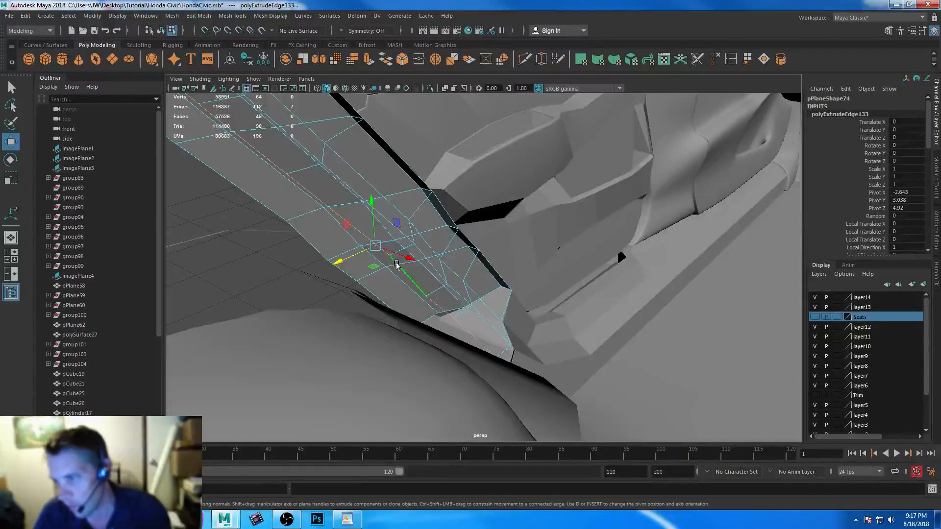
# In the side view, move the bottom vertices of the strip's cabin-side face onto the corners of the sill trim's end
pyautogui.press('space')
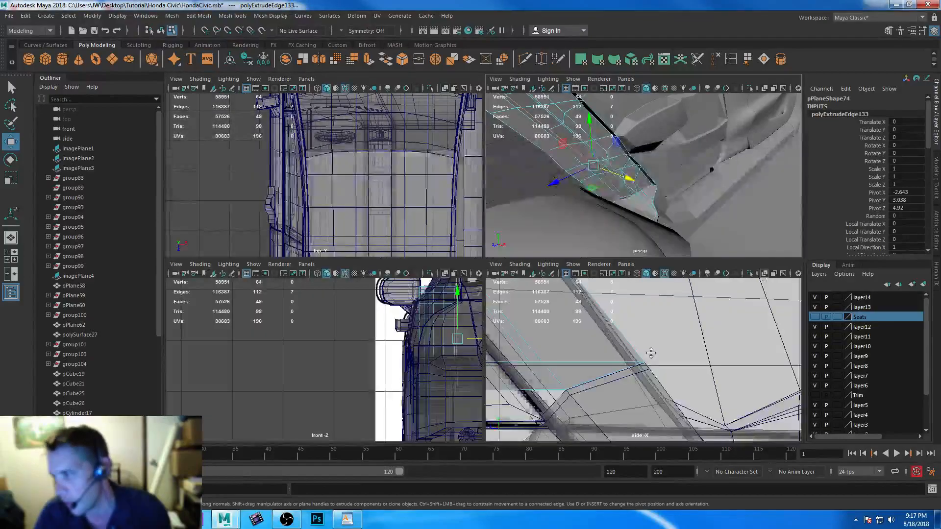
pyautogui.press('space')
pyautogui.scroll(5, 563, 352)
pyautogui.moveTo(427, 195); pyautogui.dragTo(377, 239, button='right')
pyautogui.click(344, 223)
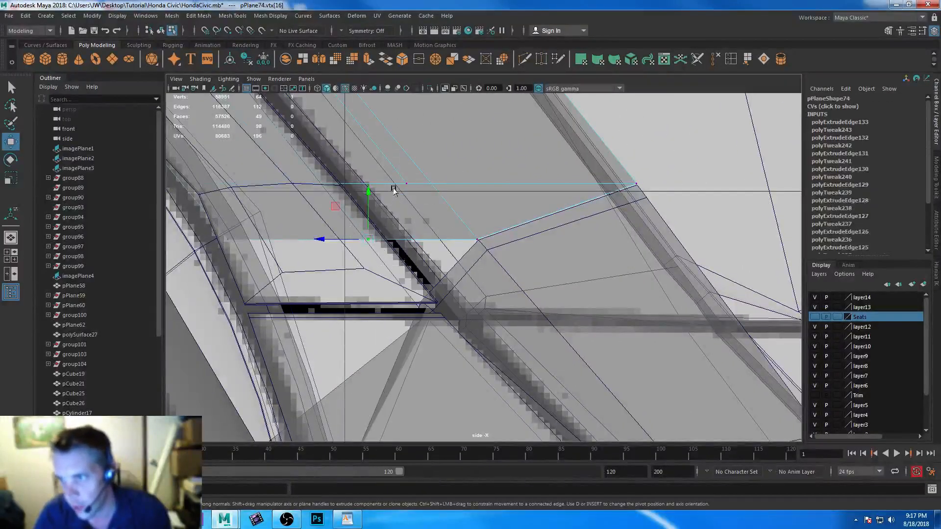
pyautogui.moveTo(388, 214); pyautogui.dragTo(440, 277)
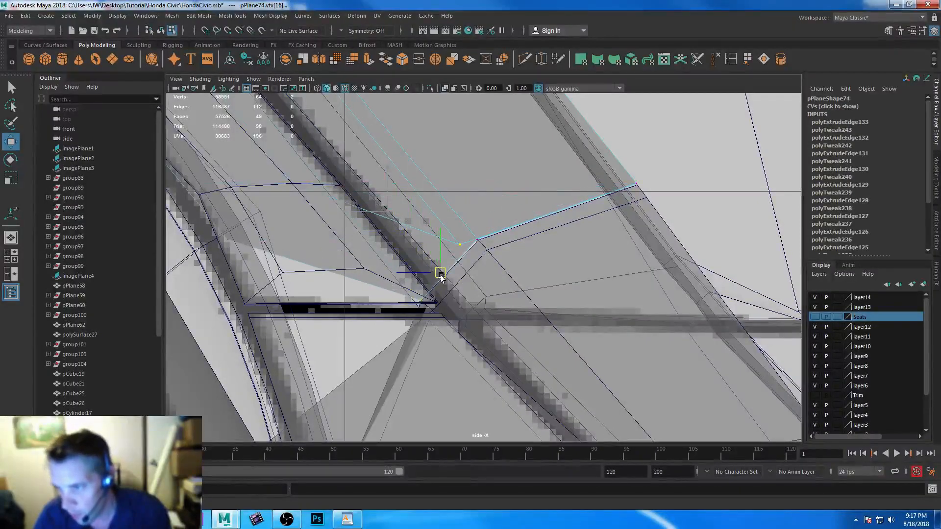
pyautogui.click(459, 251)
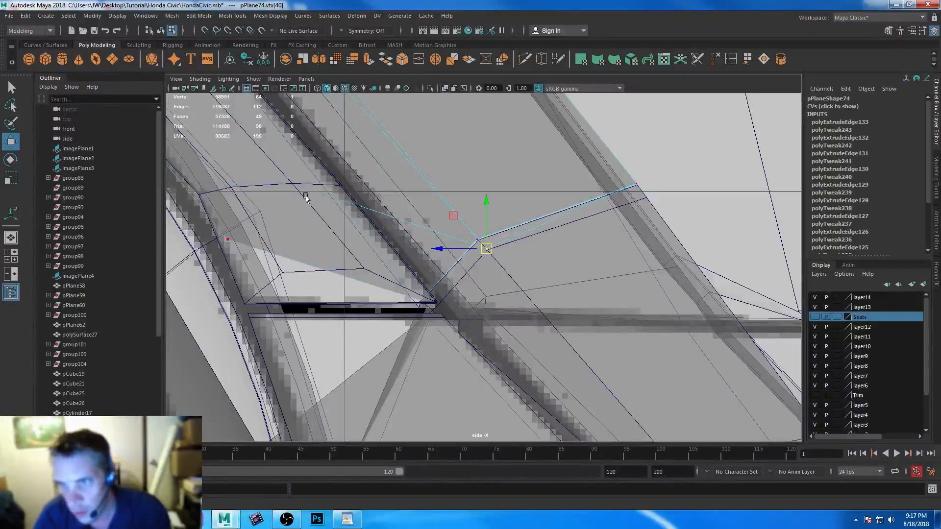
pyautogui.click(443, 321)
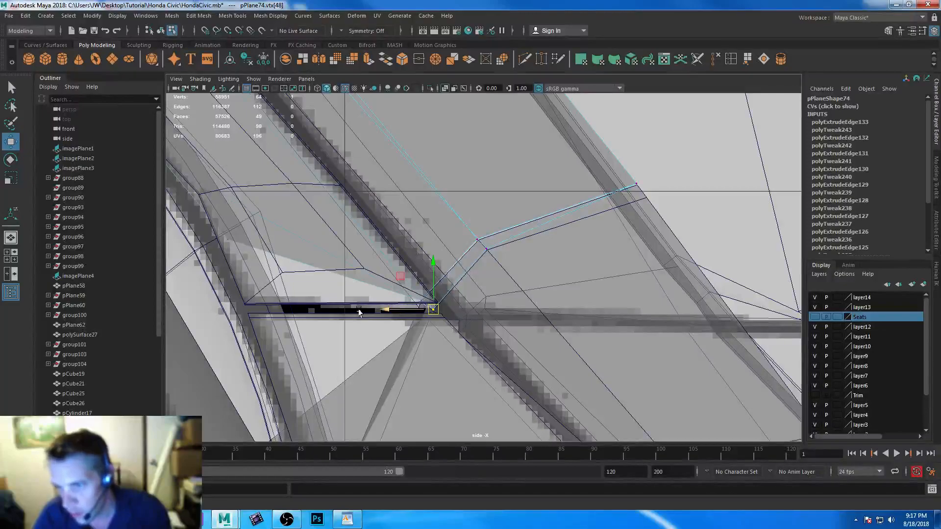
# Move the remaining rear bottom vertices of the strip's cabin-side face down beside the sill trim's end in the side view
pyautogui.keyDown('alt'); pyautogui.moveTo(359, 313); pyautogui.dragTo(398, 304, button='middle'); pyautogui.keyUp('alt')
pyautogui.moveTo(242, 169); pyautogui.dragTo(338, 293)
pyautogui.moveTo(284, 212); pyautogui.dragTo(386, 324)
pyautogui.moveTo(422, 369); pyautogui.dragTo(370, 343)
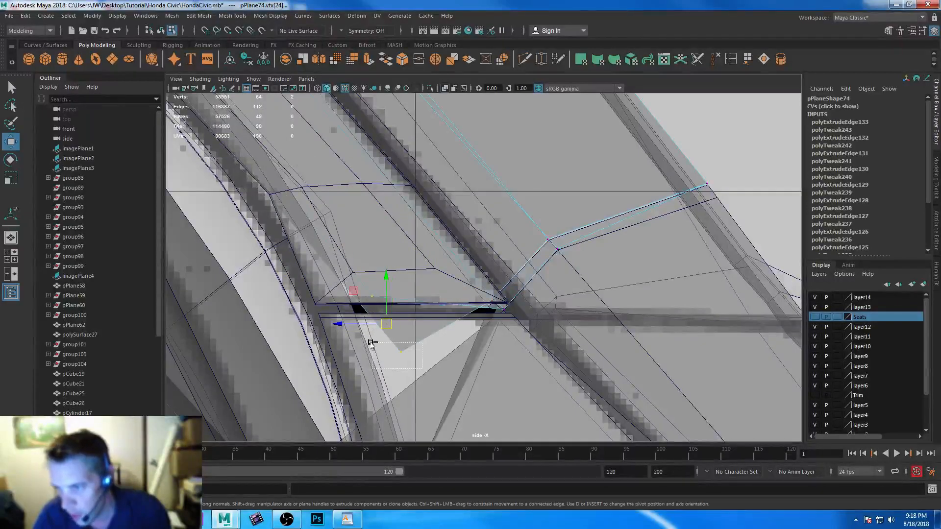
pyautogui.moveTo(372, 298); pyautogui.dragTo(389, 351)
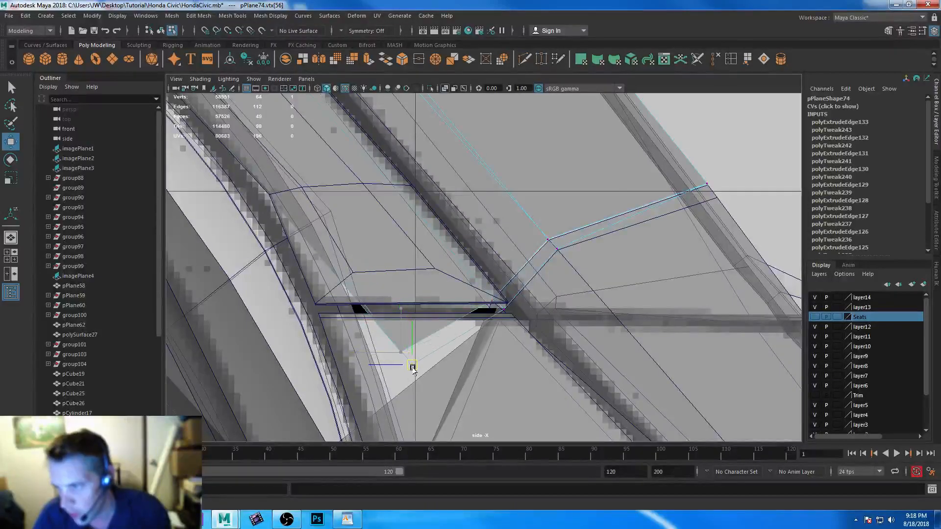
# Return to the perspective view, select the whole strip object and reverse its normals
pyautogui.press('space')
pyautogui.press('space')
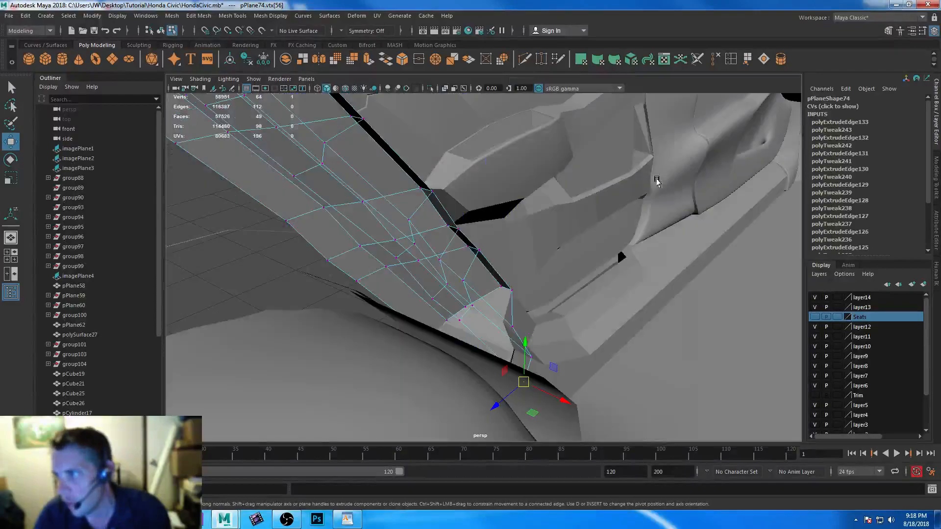
pyautogui.keyDown('alt'); pyautogui.moveTo(599, 273); pyautogui.dragTo(385, 206); pyautogui.keyUp('alt')
pyautogui.moveTo(389, 205); pyautogui.dragTo(433, 195, button='right')
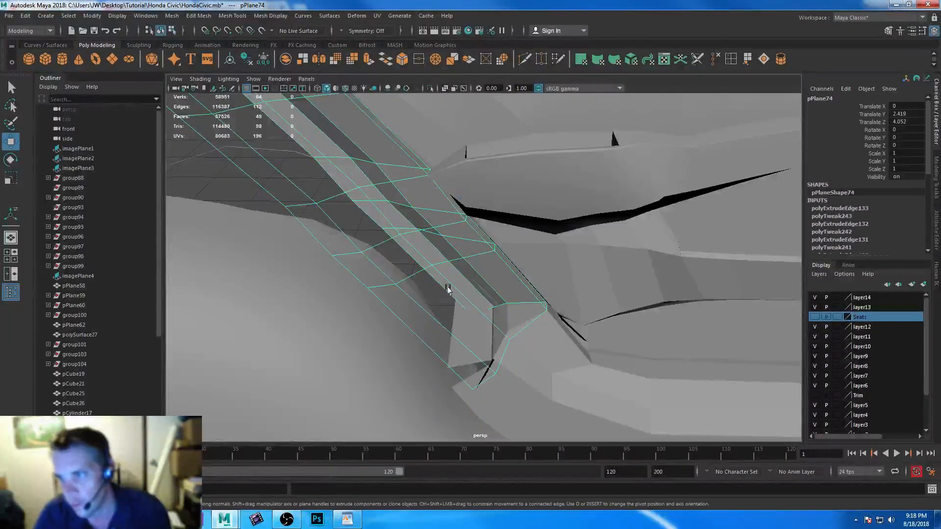
pyautogui.click(273, 16)
pyautogui.click(282, 63)
# Select the strip's lengthwise edge loop next to its rear border and shift it sideways, outward from the cabin
pyautogui.keyDown('alt'); pyautogui.moveTo(432, 221); pyautogui.dragTo(464, 245); pyautogui.keyUp('alt')
pyautogui.moveTo(452, 237); pyautogui.dragTo(454, 281, button='right')
pyautogui.keyDown('alt'); pyautogui.moveTo(495, 237); pyautogui.dragTo(471, 309); pyautogui.keyUp('alt')
pyautogui.scroll(2, 459, 304)
pyautogui.moveTo(412, 277); pyautogui.dragTo(409, 198, button='right')
pyautogui.doubleClick(388, 215)
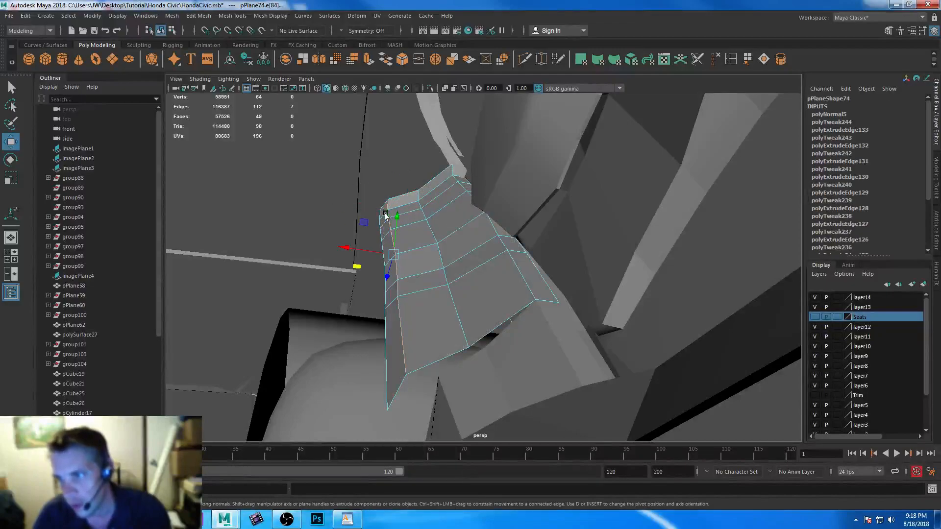
pyautogui.moveTo(346, 258); pyautogui.dragTo(365, 251)
# Shift the strip's rear border edge chain and its middle lengthwise edge loop sideways, outward from the cabin
pyautogui.click(379, 214)
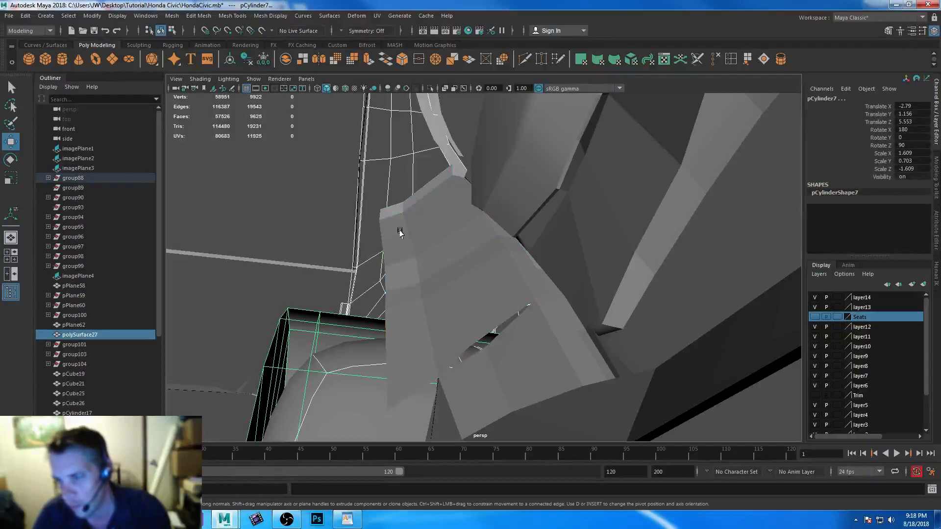
pyautogui.hotkey('ctrl', 'z')
pyautogui.click(379, 213)
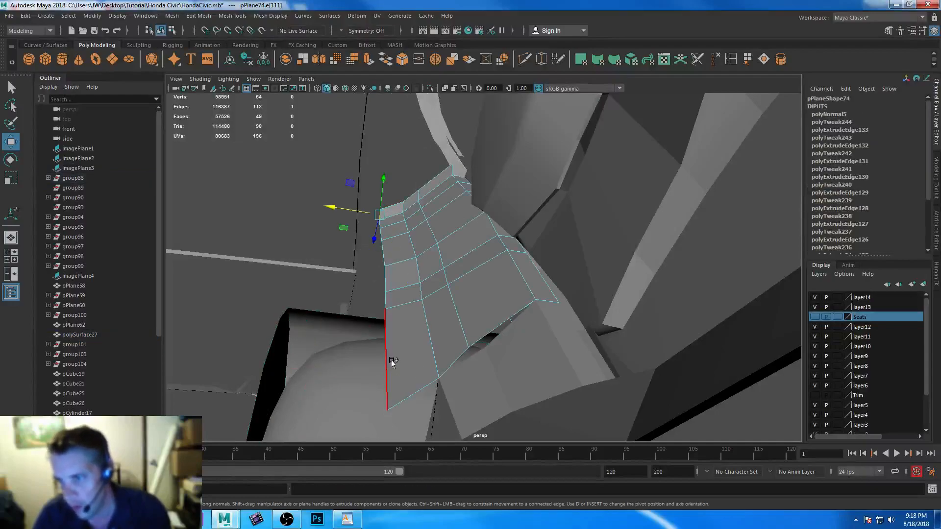
pyautogui.moveTo(333, 265); pyautogui.dragTo(364, 270)
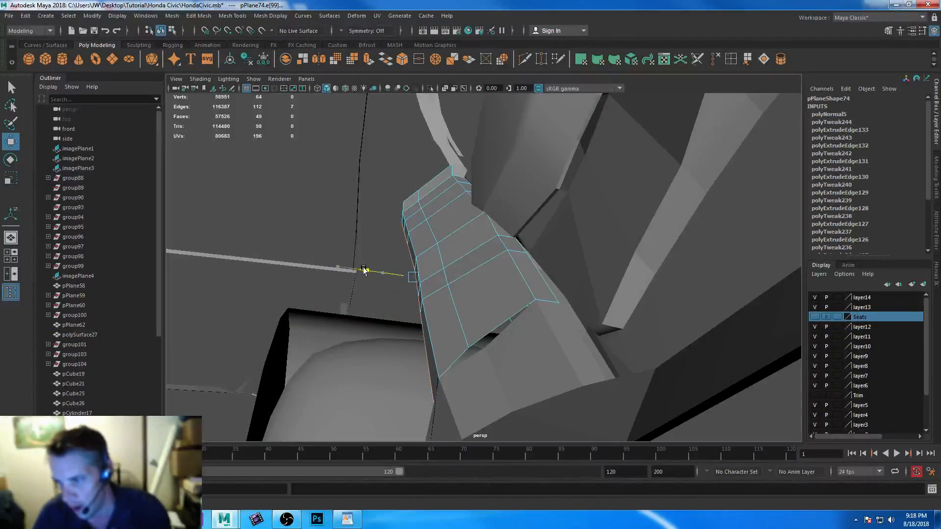
pyautogui.doubleClick(456, 321)
pyautogui.moveTo(385, 229); pyautogui.dragTo(397, 233)
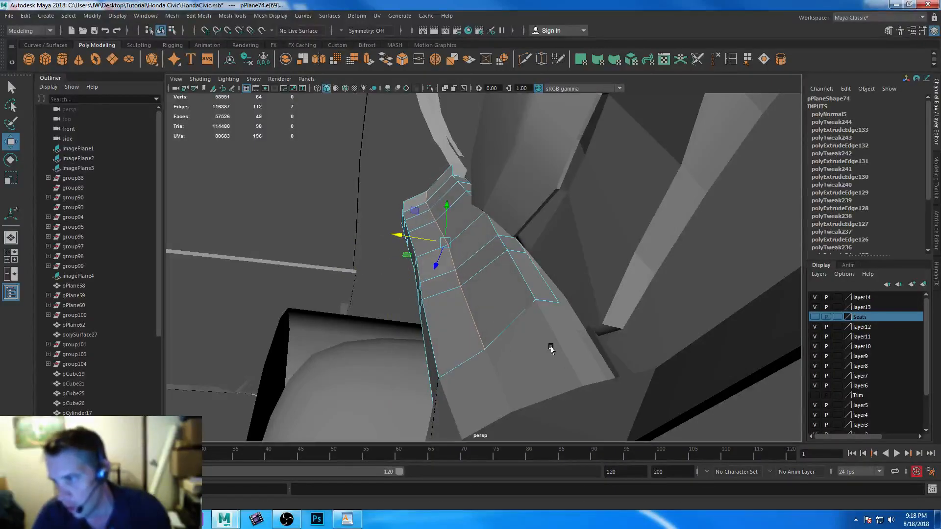
# Turn on smooth preview and examine how the strip meets the door panel and the sill trim along its whole length
pyautogui.click(443, 88)
pyautogui.moveTo(480, 344)
pyautogui.keyDown('alt'); pyautogui.mouseDown()
pyautogui.moveTo(508, 359)
pyautogui.moveTo(623, 376)
pyautogui.moveTo(475, 374)
pyautogui.moveTo(518, 396)
pyautogui.moveTo(538, 378)
pyautogui.moveTo(578, 378)
pyautogui.moveTo(591, 392)
pyautogui.moveTo(395, 296)
pyautogui.moveTo(609, 336)
pyautogui.moveTo(579, 294)
pyautogui.moveTo(456, 279)
pyautogui.mouseUp(); pyautogui.keyUp('alt')
pyautogui.click(444, 86)
pyautogui.moveTo(456, 236); pyautogui.dragTo(486, 217, button='right')
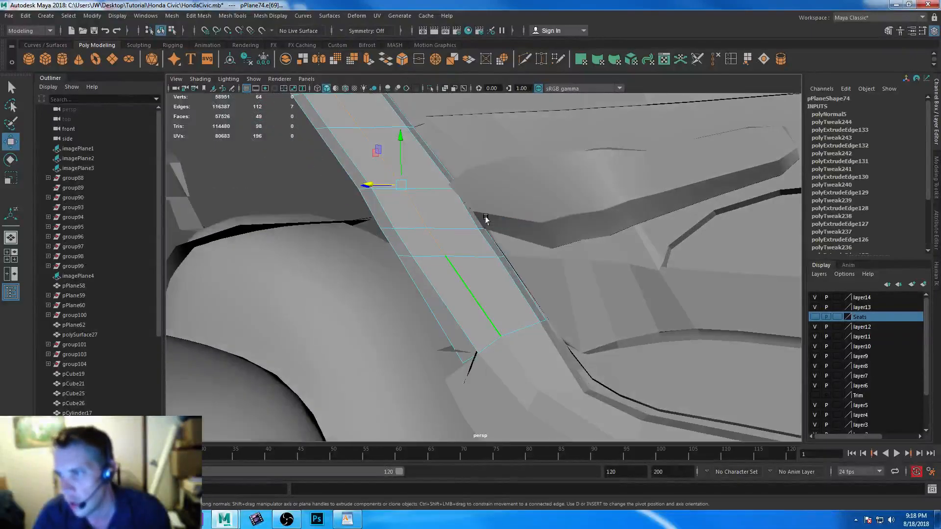
pyautogui.click(553, 273)
pyautogui.press('3')
pyautogui.keyDown('alt'); pyautogui.moveTo(507, 358); pyautogui.dragTo(441, 300, button='right'); pyautogui.keyUp('alt')
pyautogui.keyDown('alt'); pyautogui.moveTo(441, 300); pyautogui.dragTo(485, 299); pyautogui.keyUp('alt')
pyautogui.keyDown('alt'); pyautogui.moveTo(486, 299); pyautogui.dragTo(498, 342, button='right'); pyautogui.keyUp('alt')
pyautogui.keyDown('alt'); pyautogui.moveTo(498, 342); pyautogui.dragTo(519, 374); pyautogui.keyUp('alt')
pyautogui.click(257, 239)
pyautogui.keyDown('alt'); pyautogui.moveTo(519, 374); pyautogui.dragTo(448, 281, button='middle'); pyautogui.keyUp('alt')
pyautogui.keyDown('alt'); pyautogui.moveTo(448, 281); pyautogui.dragTo(483, 377, button='right'); pyautogui.keyUp('alt')
pyautogui.keyDown('alt'); pyautogui.moveTo(484, 377); pyautogui.dragTo(502, 375); pyautogui.keyUp('alt')
pyautogui.keyDown('alt'); pyautogui.moveTo(502, 375); pyautogui.dragTo(475, 319, button='right'); pyautogui.keyUp('alt')
pyautogui.keyDown('alt'); pyautogui.moveTo(475, 319); pyautogui.dragTo(453, 323); pyautogui.keyUp('alt')
pyautogui.keyDown('alt'); pyautogui.moveTo(454, 323); pyautogui.dragTo(617, 441, button='middle'); pyautogui.keyUp('alt')
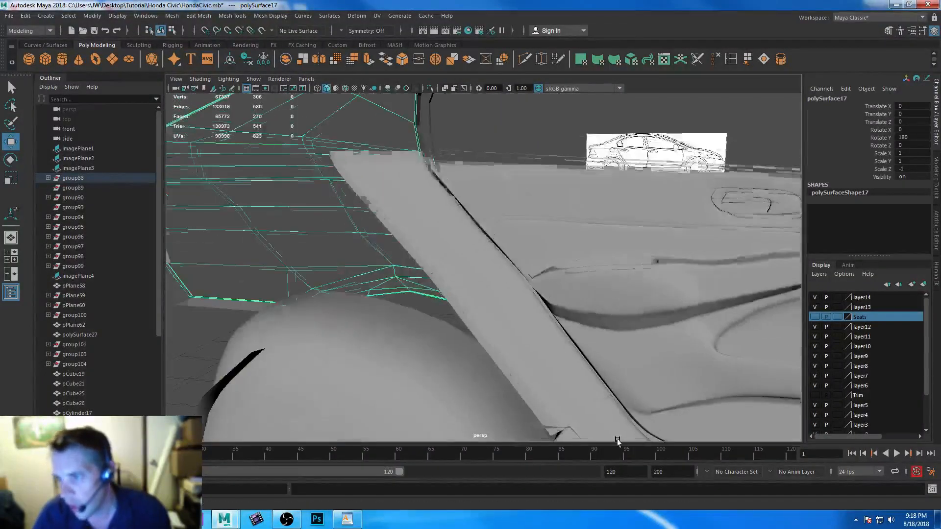
pyautogui.keyDown('alt'); pyautogui.moveTo(490, 319); pyautogui.dragTo(481, 334); pyautogui.keyUp('alt')
pyautogui.moveTo(481, 334)
pyautogui.keyDown('alt'); pyautogui.mouseDown(button='right')
pyautogui.moveTo(496, 344)
pyautogui.moveTo(450, 273)
pyautogui.moveTo(477, 331)
pyautogui.mouseUp(button='right'); pyautogui.keyUp('alt')
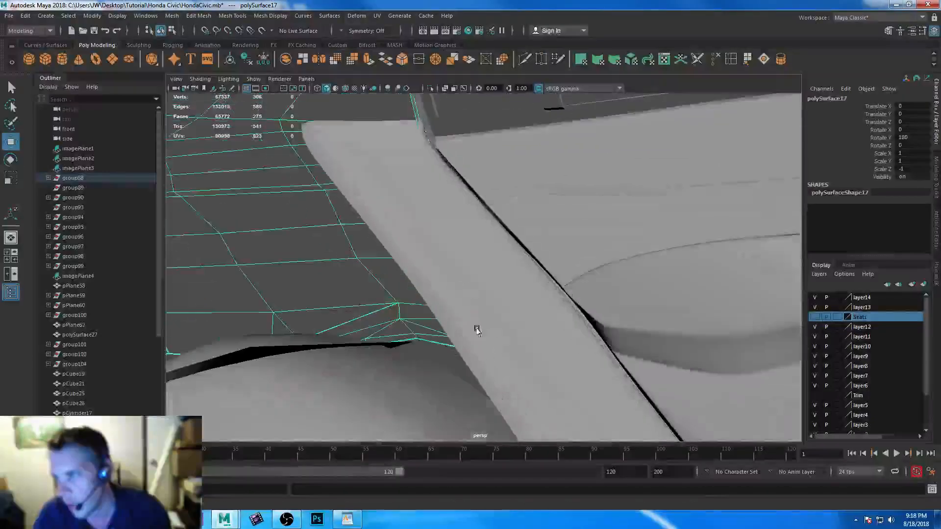
pyautogui.keyDown('alt'); pyautogui.moveTo(477, 330); pyautogui.dragTo(563, 378); pyautogui.keyUp('alt')
pyautogui.keyDown('alt'); pyautogui.moveTo(563, 378); pyautogui.dragTo(536, 350, button='middle'); pyautogui.keyUp('alt')
pyautogui.keyDown('alt'); pyautogui.moveTo(536, 351); pyautogui.dragTo(466, 292, button='right'); pyautogui.keyUp('alt')
pyautogui.keyDown('alt'); pyautogui.moveTo(466, 292); pyautogui.dragTo(483, 331); pyautogui.keyUp('alt')
pyautogui.keyDown('alt'); pyautogui.moveTo(483, 331); pyautogui.dragTo(477, 300, button='middle'); pyautogui.keyUp('alt')
pyautogui.keyDown('alt'); pyautogui.moveTo(477, 299); pyautogui.dragTo(540, 371, button='right'); pyautogui.keyUp('alt')
pyautogui.keyDown('alt'); pyautogui.moveTo(540, 370); pyautogui.dragTo(480, 278, button='middle'); pyautogui.keyUp('alt')
pyautogui.keyDown('alt'); pyautogui.moveTo(480, 277); pyautogui.dragTo(351, 225); pyautogui.keyUp('alt')
# Turn off smooth preview for the strip and sill trim, and shift a door-side edge at the sill trim's bend sideways
pyautogui.click(351, 225)
pyautogui.keyDown('shift'); pyautogui.click(412, 322); pyautogui.keyUp('shift')
pyautogui.press('1')
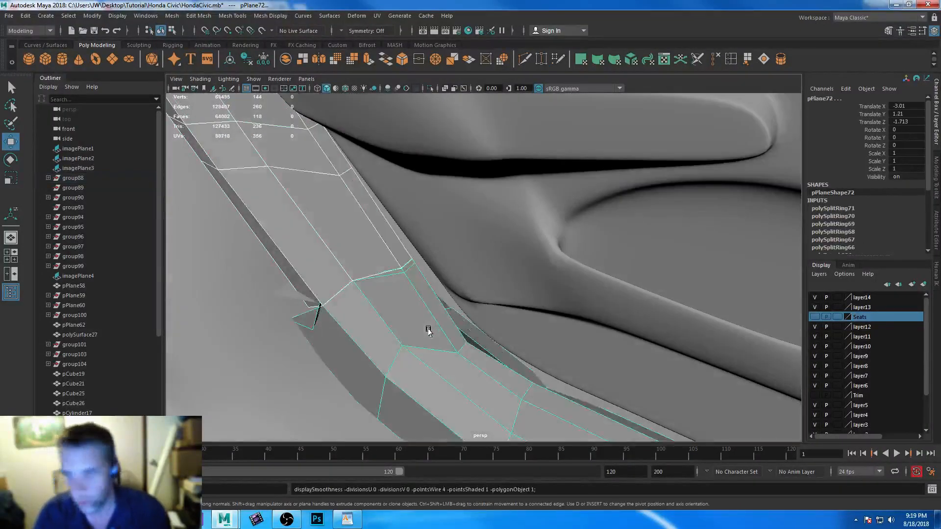
pyautogui.keyDown('alt'); pyautogui.moveTo(484, 379); pyautogui.dragTo(438, 357); pyautogui.keyUp('alt')
pyautogui.moveTo(393, 236); pyautogui.dragTo(389, 211, button='right')
pyautogui.keyDown('alt'); pyautogui.moveTo(403, 256); pyautogui.dragTo(398, 257); pyautogui.keyUp('alt')
pyautogui.click(413, 293)
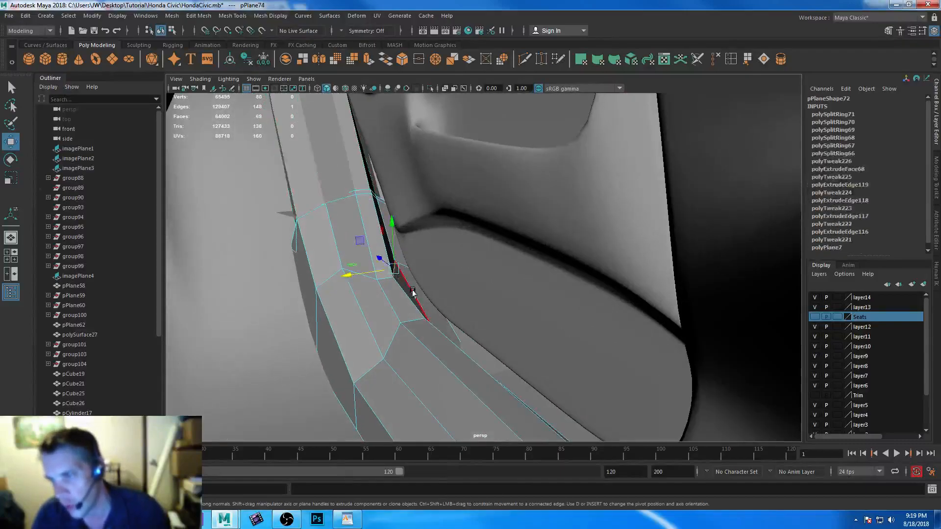
pyautogui.moveTo(350, 276); pyautogui.dragTo(407, 320)
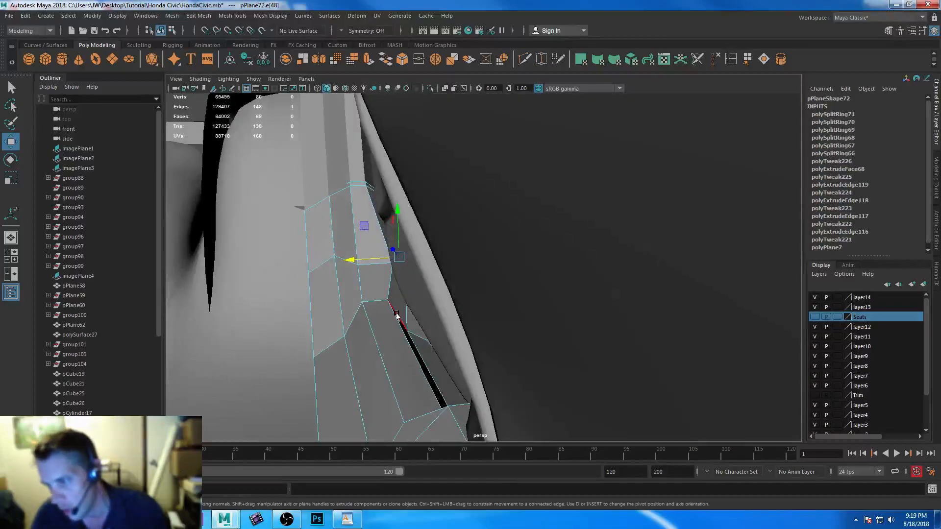
# Shift more of the sill trim's door-side edges sideways toward the door panel and check the smoothed bend for gaps
pyautogui.keyDown('alt'); pyautogui.moveTo(413, 375); pyautogui.dragTo(468, 264); pyautogui.keyUp('alt')
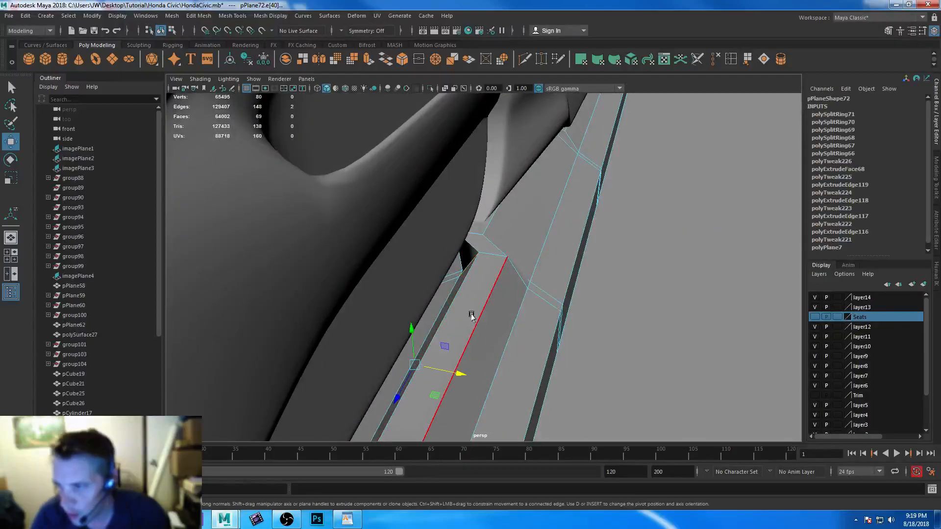
pyautogui.moveTo(459, 373); pyautogui.dragTo(442, 369)
pyautogui.keyDown('alt'); pyautogui.moveTo(527, 365); pyautogui.dragTo(411, 293); pyautogui.keyUp('alt')
pyautogui.moveTo(480, 322); pyautogui.dragTo(494, 315)
pyautogui.moveTo(471, 278); pyautogui.dragTo(556, 305)
pyautogui.click(558, 308)
pyautogui.moveTo(609, 264); pyautogui.dragTo(607, 261)
pyautogui.keyDown('alt'); pyautogui.moveTo(617, 305); pyautogui.dragTo(499, 278); pyautogui.keyUp('alt')
pyautogui.keyDown('alt'); pyautogui.moveTo(455, 278); pyautogui.dragTo(557, 335, button='middle'); pyautogui.keyUp('alt')
pyautogui.scroll(5, 558, 337)
pyautogui.keyDown('alt'); pyautogui.moveTo(473, 378); pyautogui.dragTo(446, 293, button='middle'); pyautogui.keyUp('alt')
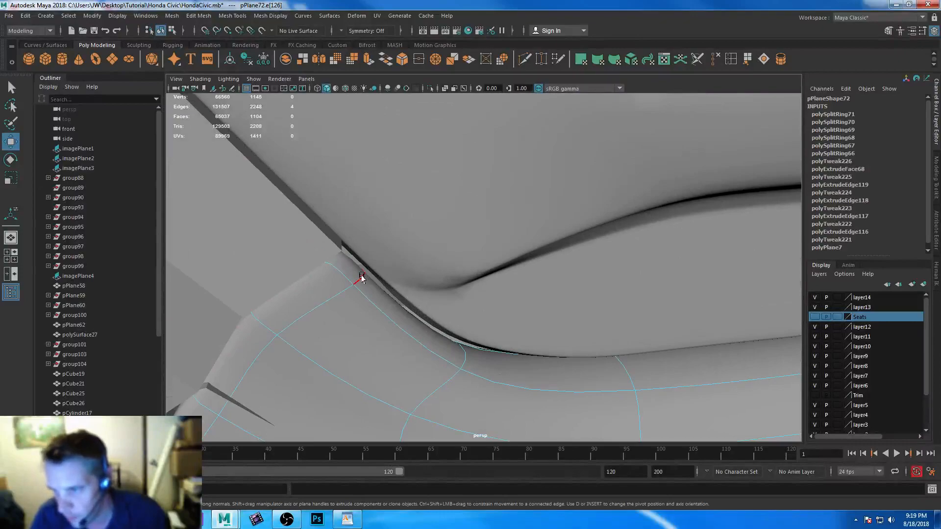
# Shift further door-side edges at the sill trim's bend sideways and turn on smooth preview for the strip
pyautogui.keyDown('shift'); pyautogui.doubleClick(466, 352); pyautogui.keyUp('shift')
pyautogui.moveTo(402, 260); pyautogui.dragTo(407, 252)
pyautogui.click(275, 239)
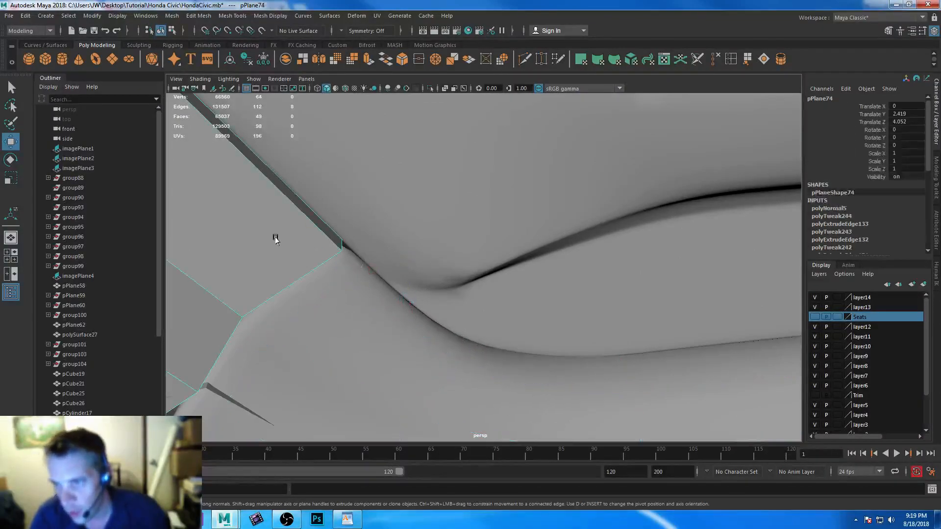
pyautogui.keyDown('alt'); pyautogui.moveTo(294, 239); pyautogui.dragTo(363, 271, button='middle'); pyautogui.keyUp('alt')
pyautogui.scroll(-6, 363, 271)
pyautogui.press('3')
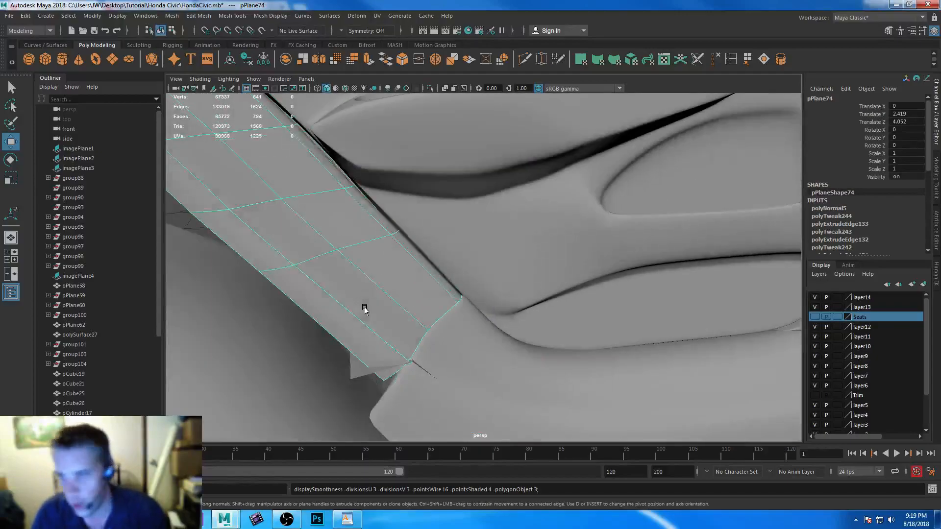
# Shift the door-side edges at the sill trim's upper end sideways to line up with the end of the strip
pyautogui.scroll(1, 409, 284)
pyautogui.scroll(3, 474, 348)
pyautogui.keyDown('alt'); pyautogui.moveTo(449, 327); pyautogui.dragTo(423, 335); pyautogui.keyUp('alt')
pyautogui.click(404, 327)
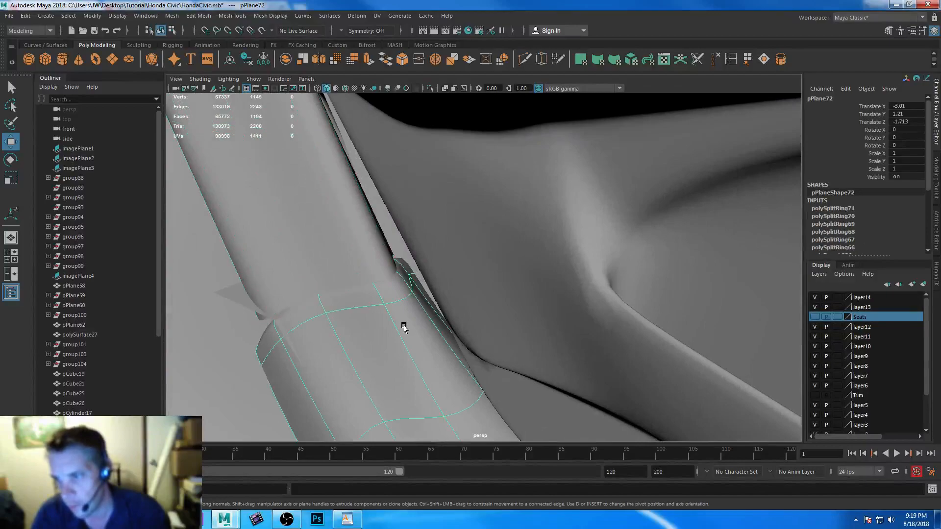
pyautogui.moveTo(408, 275); pyautogui.dragTo(407, 210, button='right')
pyautogui.click(408, 284)
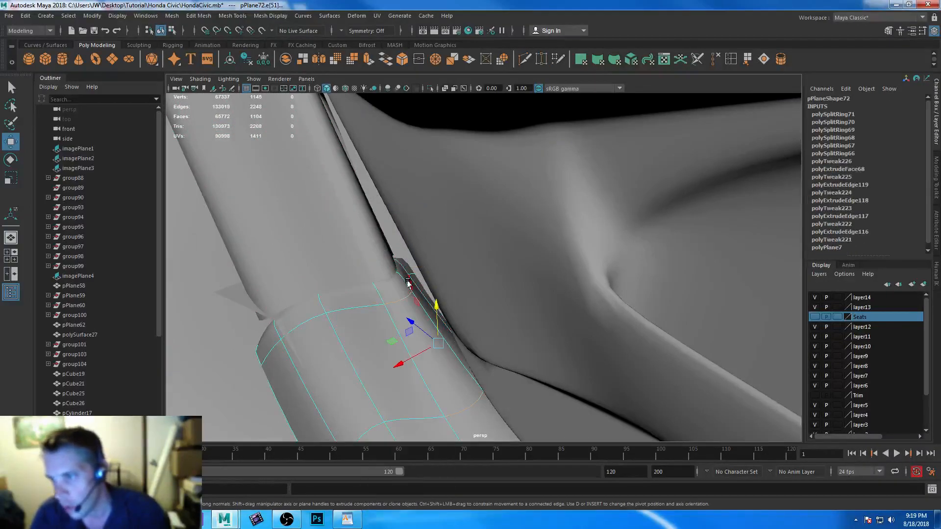
pyautogui.moveTo(368, 282); pyautogui.dragTo(336, 211)
# Shift the strip's door-side lengthwise edges at its lower end sideways to match the sill trim
pyautogui.click(322, 199)
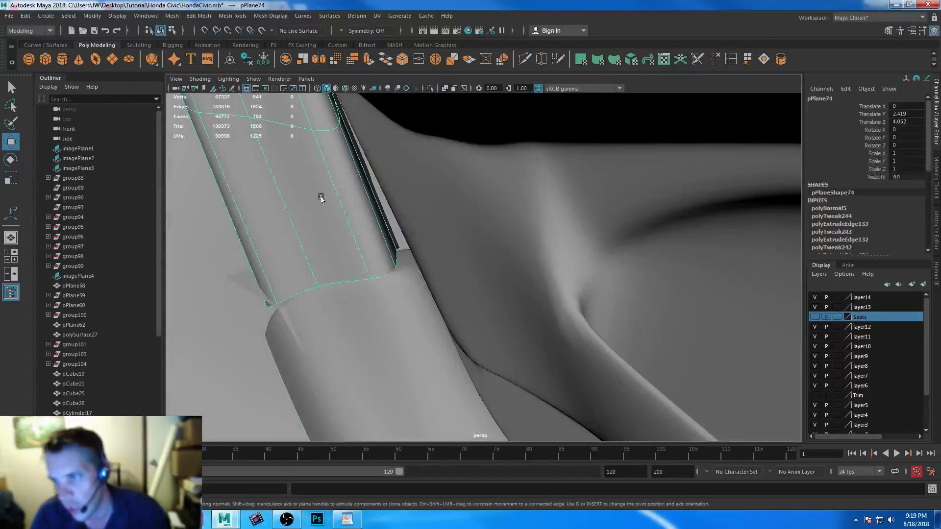
pyautogui.moveTo(337, 154); pyautogui.dragTo(342, 118, button='right')
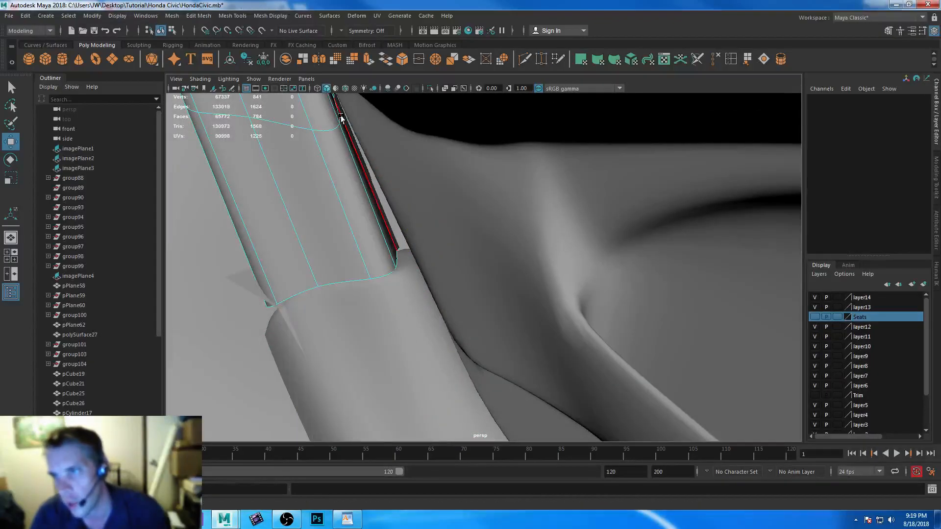
pyautogui.click(339, 119)
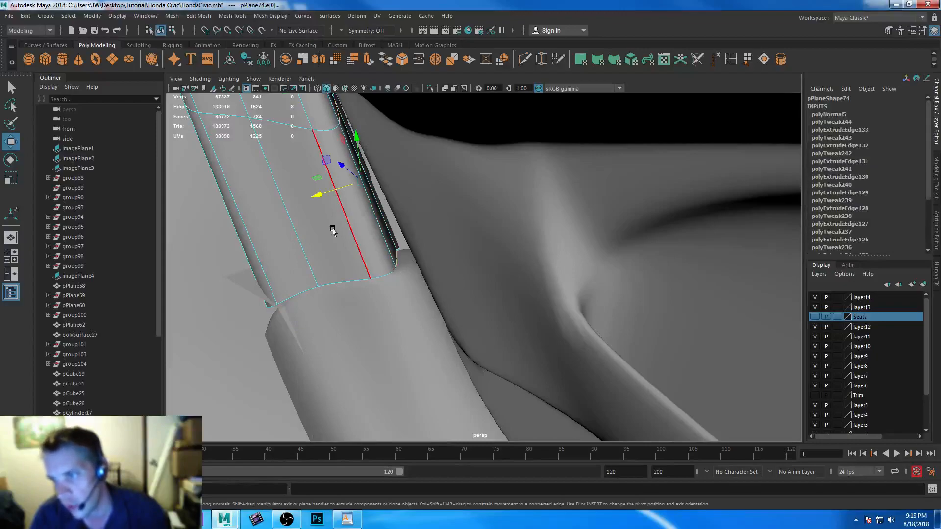
pyautogui.moveTo(313, 195); pyautogui.dragTo(294, 159)
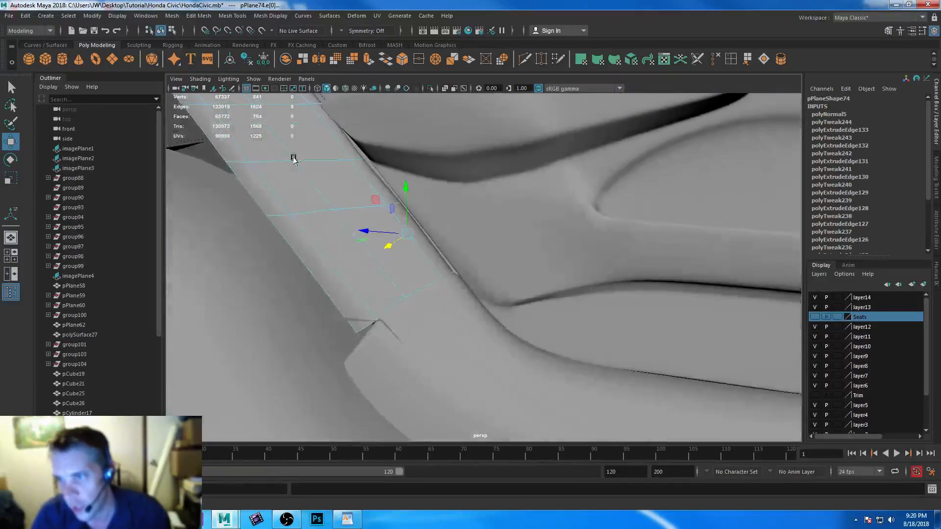
# Show the Seats layer, examine how the strip sits beside the rear seats, and hide the layer again
pyautogui.scroll(-5, 293, 160)
pyautogui.moveTo(513, 269)
pyautogui.keyDown('alt'); pyautogui.mouseDown()
pyautogui.moveTo(479, 258)
pyautogui.moveTo(500, 262)
pyautogui.mouseUp(); pyautogui.keyUp('alt')
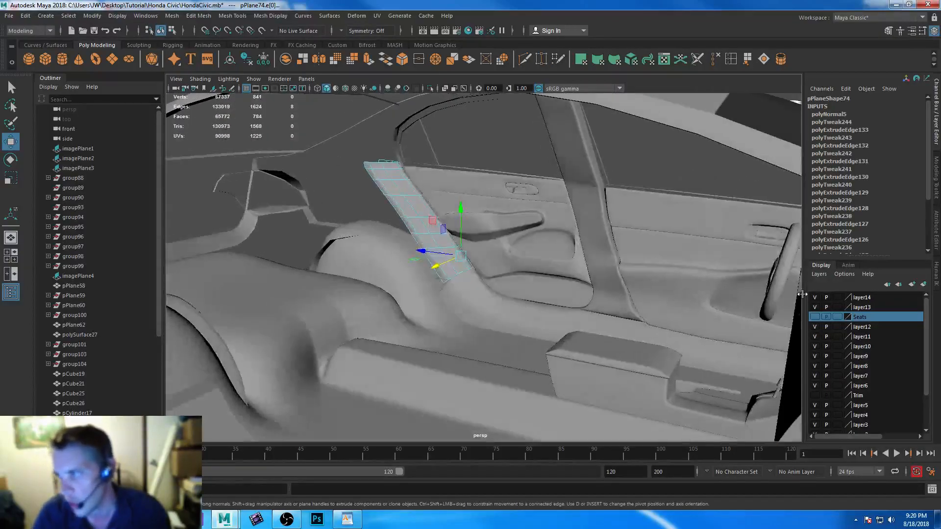
pyautogui.click(815, 317)
pyautogui.keyDown('alt'); pyautogui.moveTo(505, 308); pyautogui.dragTo(498, 248); pyautogui.keyUp('alt')
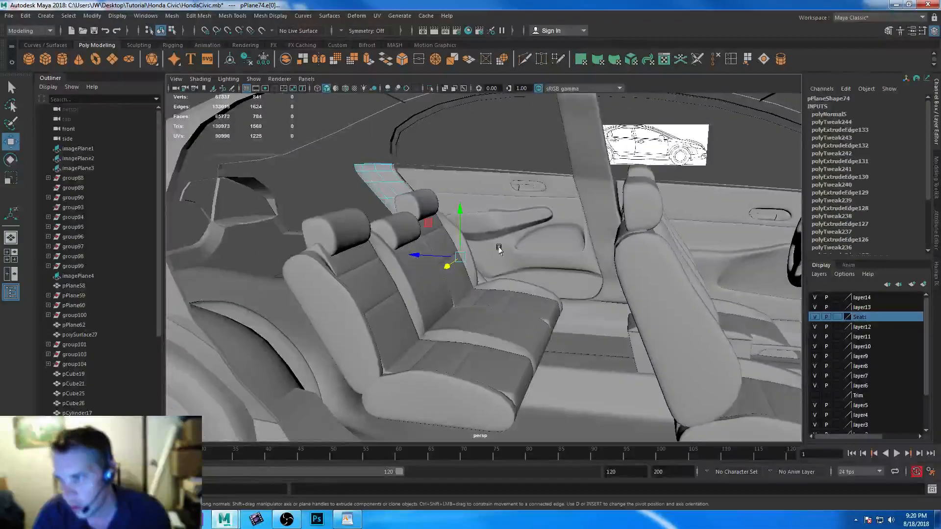
pyautogui.keyDown('alt'); pyautogui.moveTo(498, 248); pyautogui.dragTo(684, 406, button='right'); pyautogui.keyUp('alt')
pyautogui.keyDown('alt'); pyautogui.moveTo(581, 281); pyautogui.dragTo(639, 384, button='middle'); pyautogui.keyUp('alt')
pyautogui.keyDown('alt'); pyautogui.moveTo(639, 384); pyautogui.dragTo(588, 385); pyautogui.keyUp('alt')
pyautogui.click(815, 317)
# Select the strip's door-side vertices just above the armrest and move them closer against the door panel
pyautogui.keyDown('alt'); pyautogui.moveTo(373, 206); pyautogui.dragTo(441, 282, button='middle'); pyautogui.keyUp('alt')
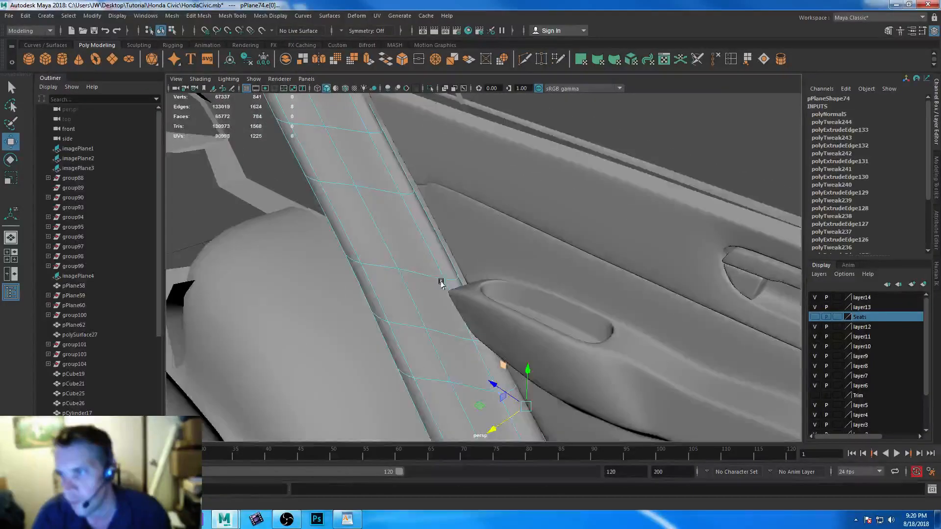
pyautogui.keyDown('alt'); pyautogui.moveTo(441, 281); pyautogui.dragTo(464, 309, button='right'); pyautogui.keyUp('alt')
pyautogui.keyDown('alt'); pyautogui.moveTo(464, 309); pyautogui.dragTo(442, 280); pyautogui.keyUp('alt')
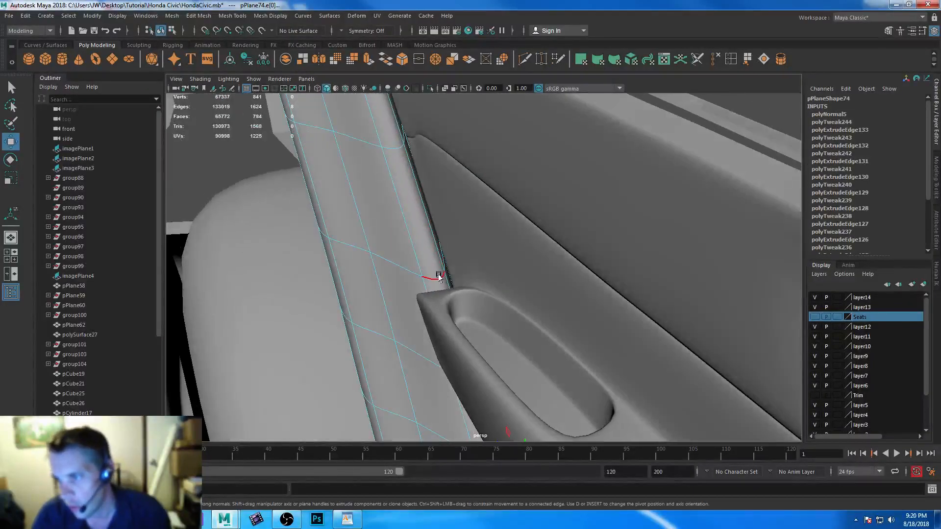
pyautogui.moveTo(438, 277); pyautogui.dragTo(432, 260, button='right')
pyautogui.click(447, 277)
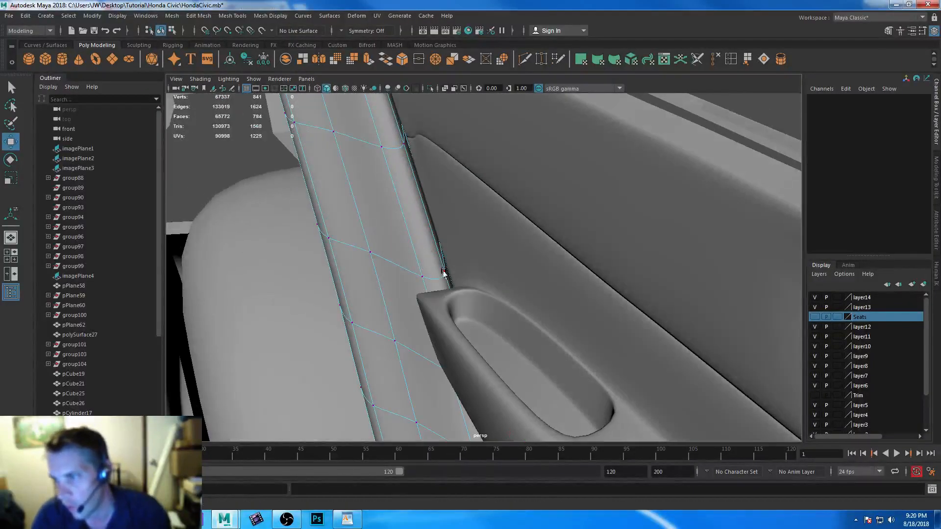
pyautogui.keyDown('shift'); pyautogui.click(402, 145); pyautogui.keyUp('shift')
pyautogui.keyDown('alt'); pyautogui.moveTo(483, 289); pyautogui.dragTo(480, 263); pyautogui.keyUp('alt')
pyautogui.click(403, 226)
pyautogui.keyDown('alt'); pyautogui.moveTo(403, 225); pyautogui.dragTo(409, 243); pyautogui.keyUp('alt')
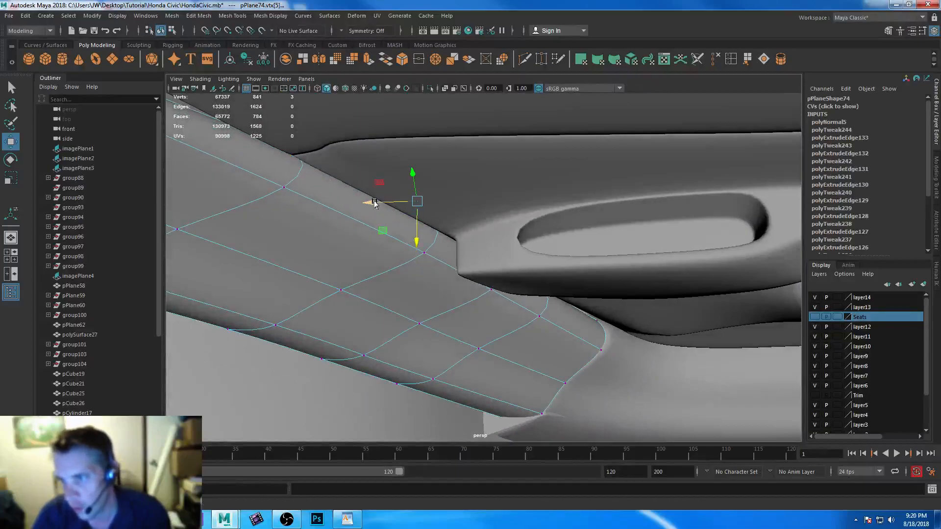
pyautogui.keyDown('alt'); pyautogui.moveTo(382, 204); pyautogui.dragTo(269, 237); pyautogui.keyUp('alt')
# Using X-ray display to pick them, shift two door-side vertices near the strip's top against the door panel's edge
pyautogui.scroll(-4, 557, 286)
pyautogui.keyDown('alt'); pyautogui.moveTo(580, 272); pyautogui.dragTo(686, 270); pyautogui.keyUp('alt')
pyautogui.keyDown('alt'); pyautogui.moveTo(395, 199); pyautogui.dragTo(479, 231); pyautogui.keyUp('alt')
pyautogui.moveTo(479, 231)
pyautogui.keyDown('alt'); pyautogui.mouseDown(button='right')
pyautogui.moveTo(559, 374)
pyautogui.moveTo(546, 410)
pyautogui.moveTo(477, 330)
pyautogui.moveTo(466, 227)
pyautogui.moveTo(488, 247)
pyautogui.mouseUp(button='right'); pyautogui.keyUp('alt')
pyautogui.keyDown('alt'); pyautogui.moveTo(488, 247); pyautogui.dragTo(517, 212); pyautogui.keyUp('alt')
pyautogui.click(517, 215)
pyautogui.keyDown('alt'); pyautogui.moveTo(491, 211); pyautogui.dragTo(472, 301, button='middle'); pyautogui.keyUp('alt')
pyautogui.keyDown('alt'); pyautogui.moveTo(472, 300); pyautogui.dragTo(431, 301); pyautogui.keyUp('alt')
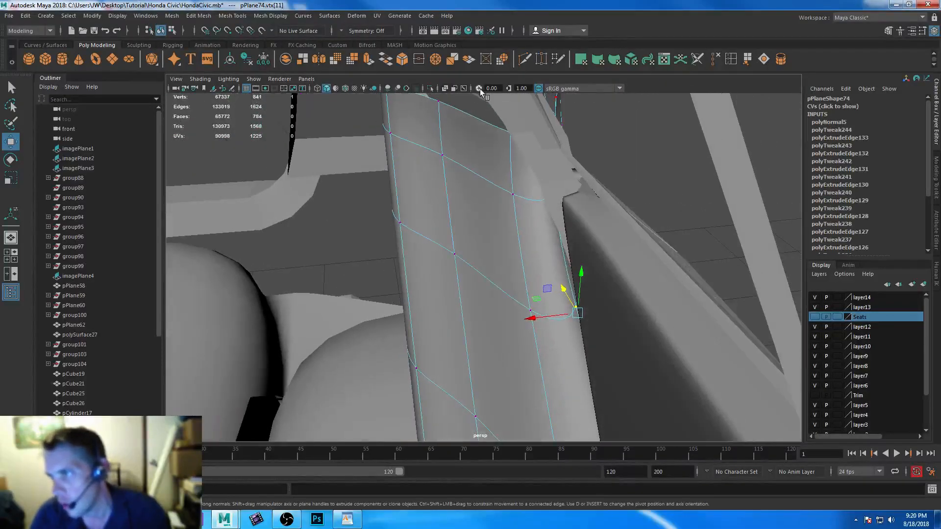
pyautogui.hotkey('alt', 'x')
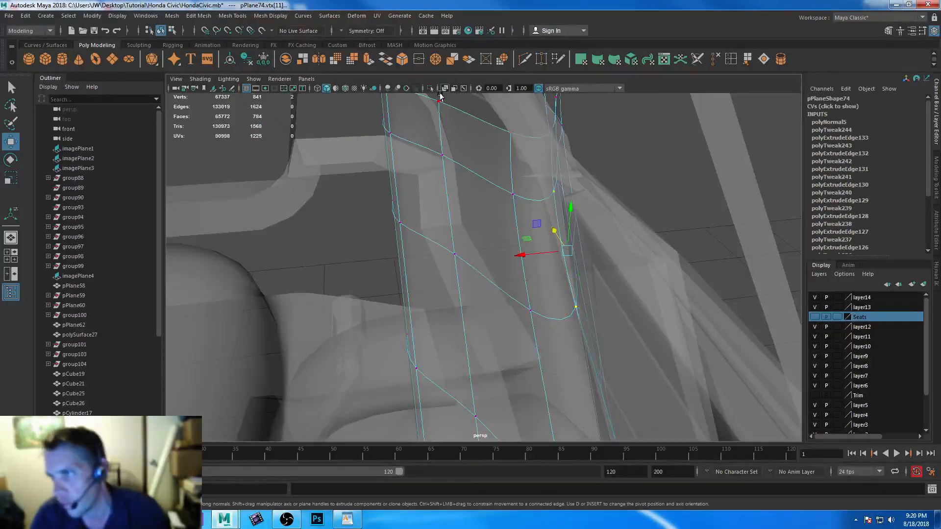
pyautogui.click(444, 89)
pyautogui.keyDown('alt'); pyautogui.moveTo(504, 239); pyautogui.dragTo(569, 261); pyautogui.keyUp('alt')
pyautogui.moveTo(461, 239); pyautogui.dragTo(480, 243)
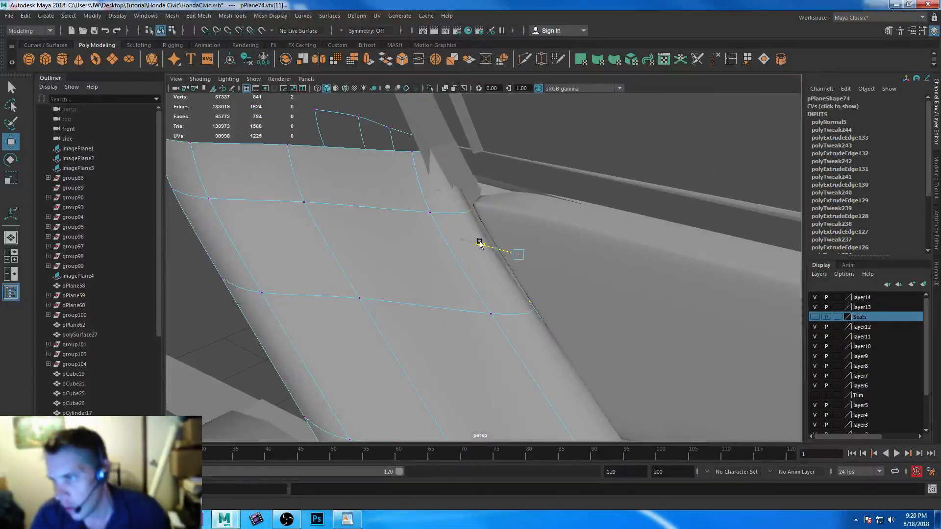
pyautogui.scroll(-3, 599, 324)
pyautogui.moveTo(619, 351)
pyautogui.keyDown('alt'); pyautogui.mouseDown()
pyautogui.moveTo(590, 331)
pyautogui.moveTo(573, 345)
pyautogui.moveTo(613, 343)
pyautogui.mouseUp(); pyautogui.keyUp('alt')
pyautogui.scroll(-5, 455, 220)
pyautogui.keyDown('alt'); pyautogui.moveTo(455, 222); pyautogui.dragTo(495, 261); pyautogui.keyUp('alt')
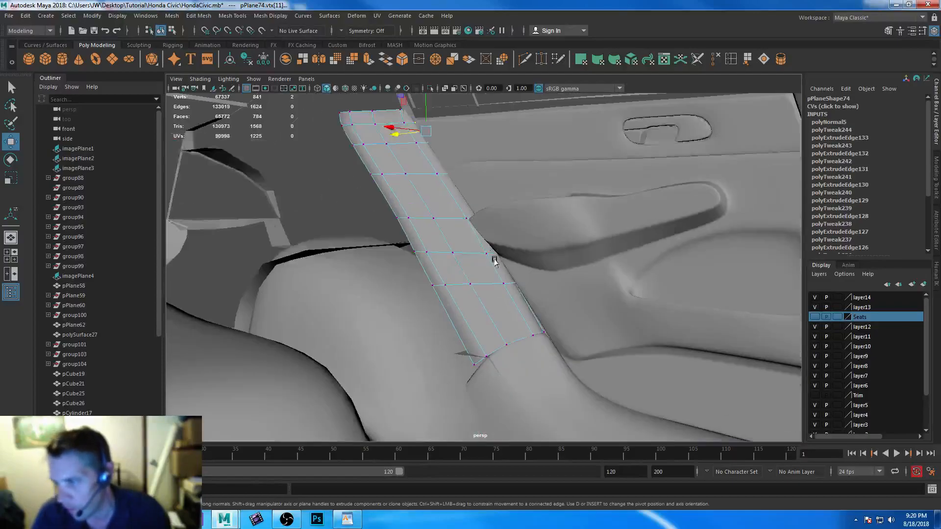
# Return to object selection and turn off smooth preview for the strip and the sill trim
pyautogui.moveTo(456, 238); pyautogui.dragTo(482, 218, button='right')
pyautogui.click(325, 160)
pyautogui.scroll(-6, 376, 206)
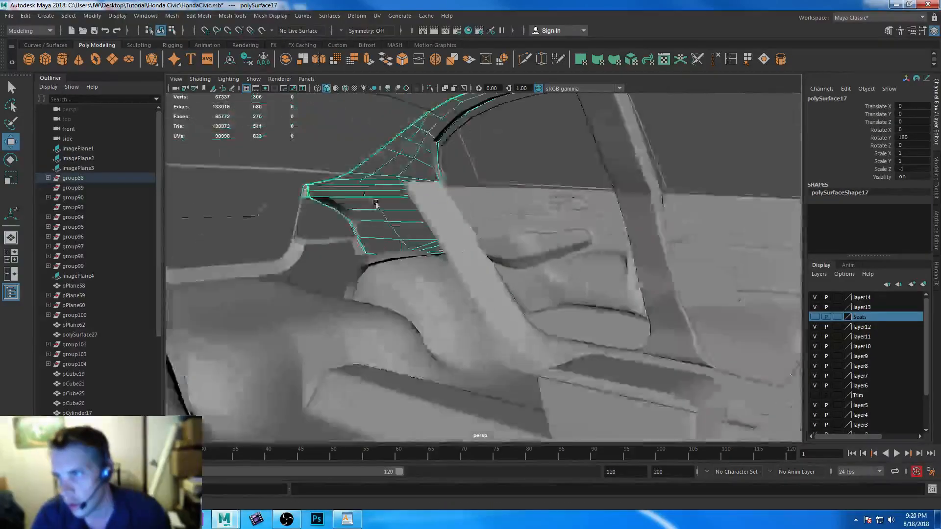
pyautogui.keyDown('alt'); pyautogui.moveTo(439, 284); pyautogui.dragTo(472, 294); pyautogui.keyUp('alt')
pyautogui.keyDown('alt'); pyautogui.moveTo(472, 295); pyautogui.dragTo(554, 392, button='right'); pyautogui.keyUp('alt')
pyautogui.keyDown('alt'); pyautogui.moveTo(555, 393); pyautogui.dragTo(395, 258); pyautogui.keyUp('alt')
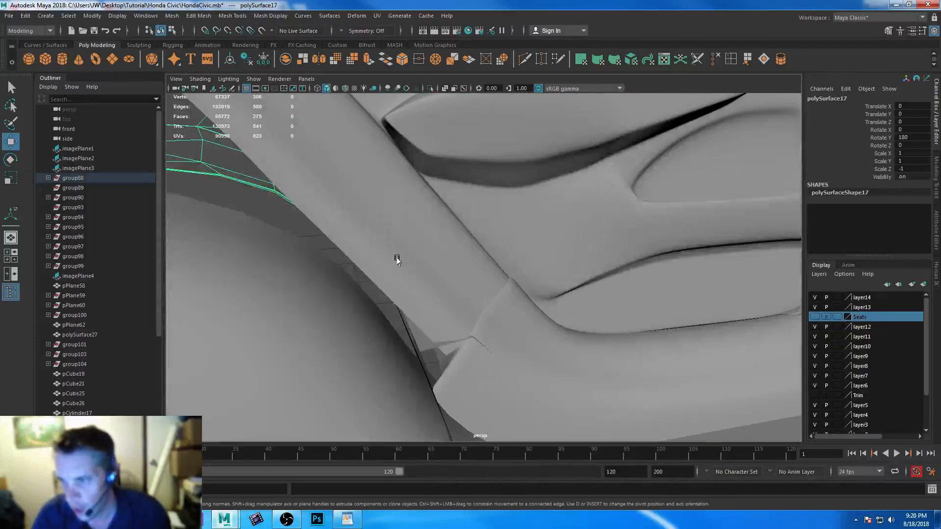
pyautogui.click(395, 258)
pyautogui.keyDown('shift'); pyautogui.click(501, 319); pyautogui.keyUp('shift')
pyautogui.press('1')
pyautogui.click(469, 283)
pyautogui.keyDown('alt'); pyautogui.moveTo(479, 302); pyautogui.dragTo(406, 269); pyautogui.keyUp('alt')
# Move the door-side corner vertices at the strip's lower end onto the sill trim's corner, aligning them in the side and perspective views
pyautogui.moveTo(405, 237); pyautogui.dragTo(407, 267, button='right')
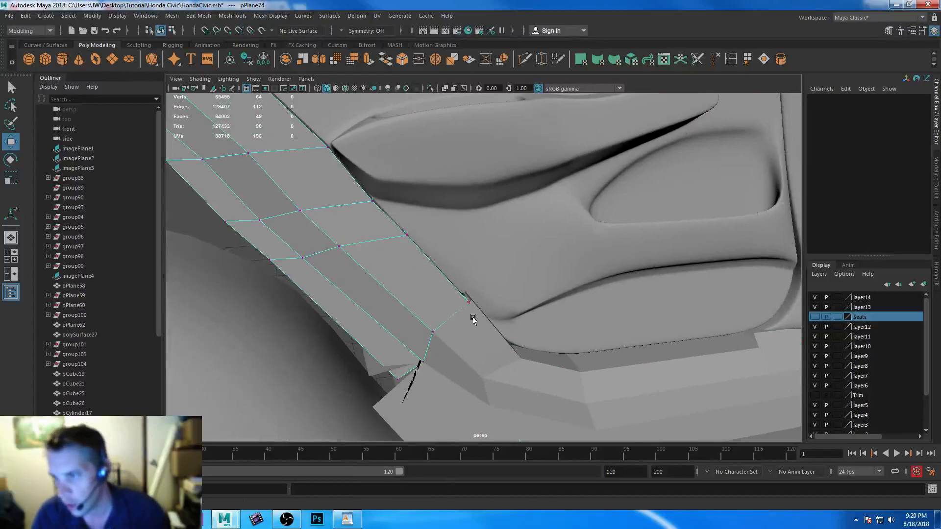
pyautogui.moveTo(448, 283); pyautogui.dragTo(574, 374)
pyautogui.press('space')
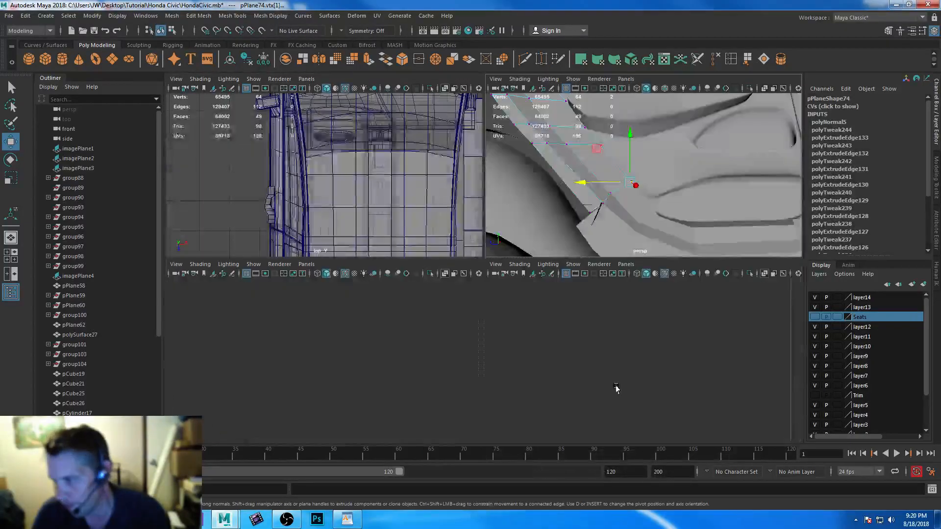
pyautogui.press('space')
pyautogui.keyDown('alt'); pyautogui.moveTo(708, 249); pyautogui.dragTo(532, 345, button='middle'); pyautogui.keyUp('alt')
pyautogui.keyDown('alt'); pyautogui.moveTo(532, 345); pyautogui.dragTo(639, 448, button='right'); pyautogui.keyUp('alt')
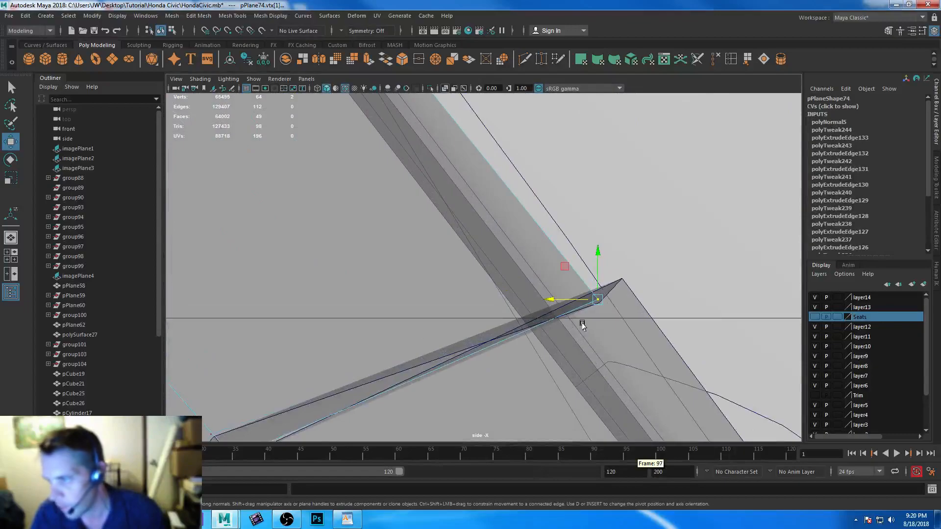
pyautogui.moveTo(597, 300)
pyautogui.mouseDown()
pyautogui.moveTo(610, 290)
pyautogui.moveTo(600, 302)
pyautogui.mouseUp()
pyautogui.press('space')
pyautogui.press('space')
pyautogui.keyDown('alt'); pyautogui.moveTo(662, 206); pyautogui.dragTo(435, 315); pyautogui.keyUp('alt')
pyautogui.moveTo(486, 272); pyautogui.dragTo(485, 259)
pyautogui.moveTo(452, 308); pyautogui.dragTo(439, 308)
pyautogui.keyDown('alt'); pyautogui.moveTo(489, 399); pyautogui.dragTo(477, 380); pyautogui.keyUp('alt')
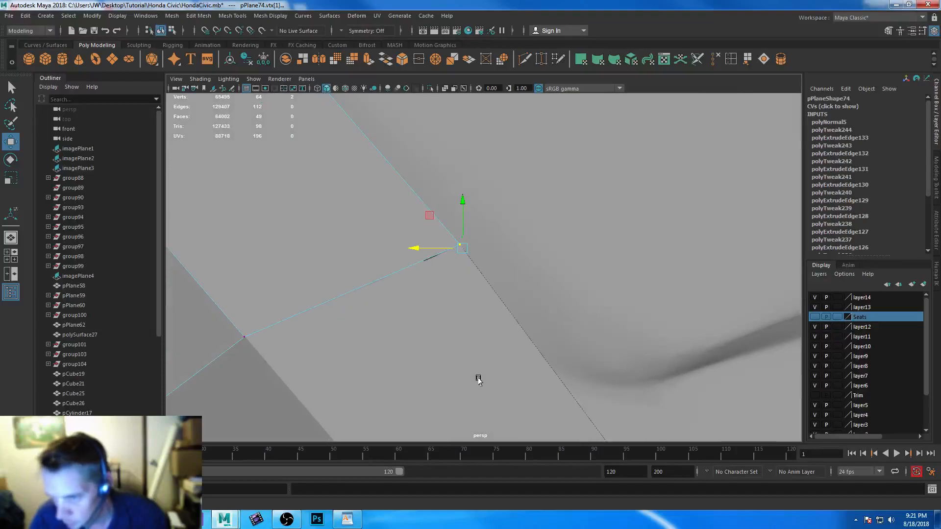
# Move the next vertices inward along the strip's lower end up and rearward to follow the sill trim's edge
pyautogui.moveTo(229, 259); pyautogui.dragTo(360, 385)
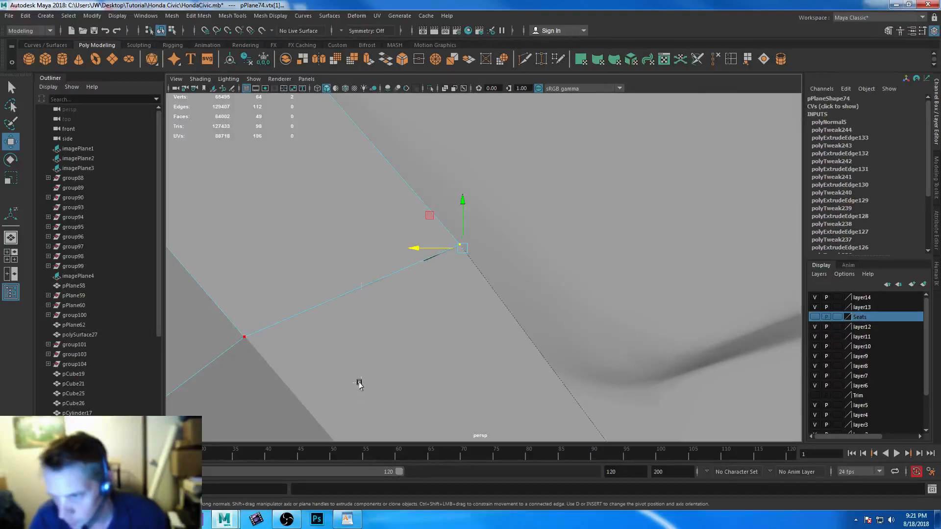
pyautogui.moveTo(259, 290); pyautogui.dragTo(262, 292)
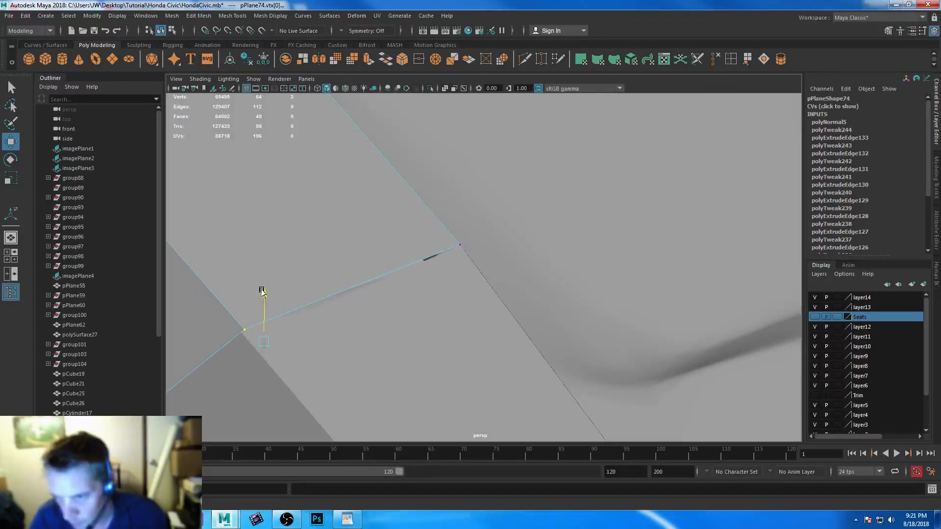
pyautogui.moveTo(214, 344); pyautogui.dragTo(210, 342)
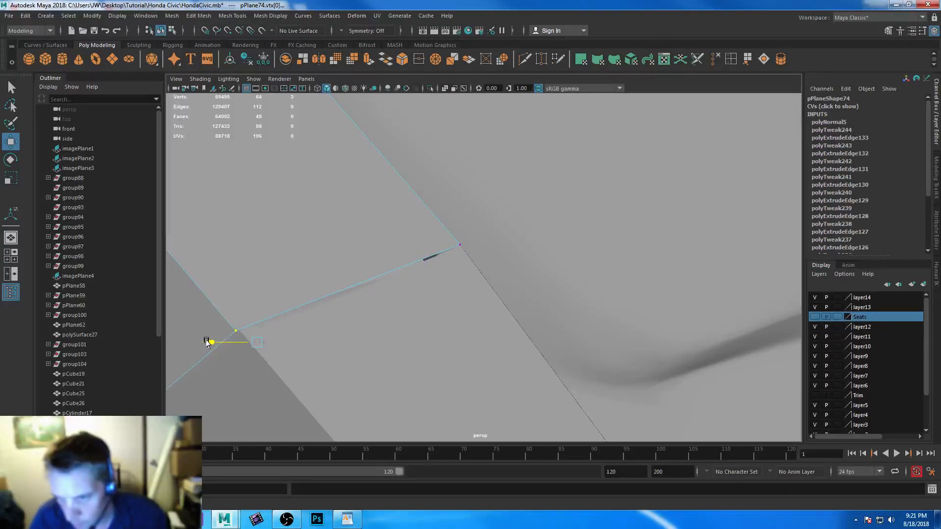
pyautogui.moveTo(254, 302); pyautogui.dragTo(254, 294)
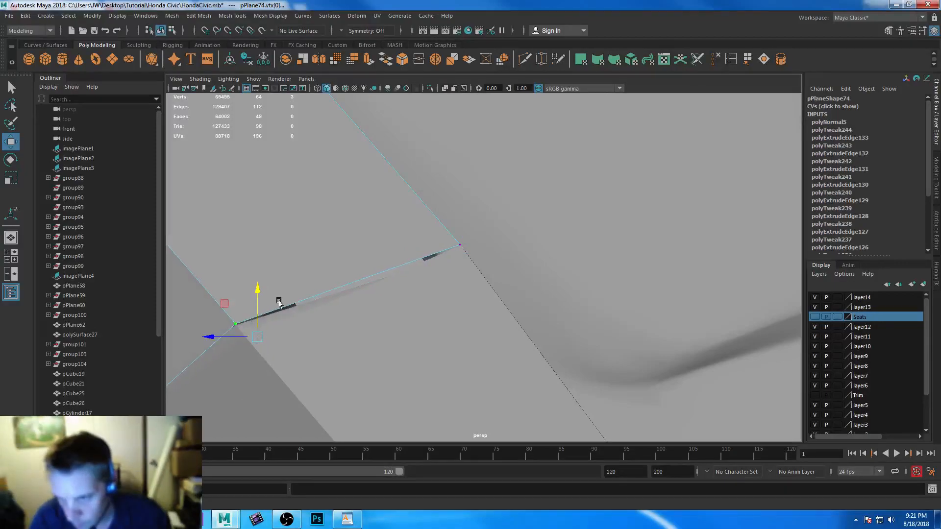
pyautogui.keyDown('alt'); pyautogui.moveTo(426, 330); pyautogui.dragTo(439, 327); pyautogui.keyUp('alt')
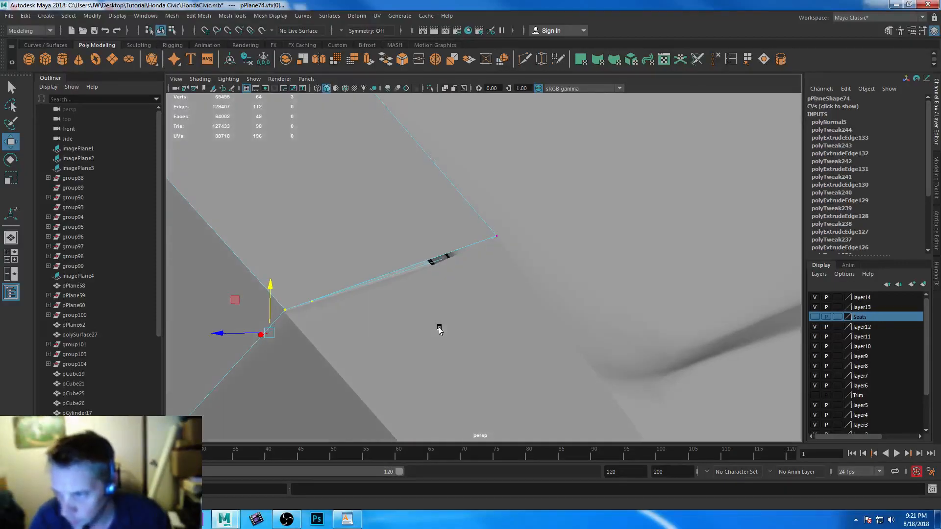
# Turn on X-ray display and append a face across the door-side section of the strip's open lower end
pyautogui.click(446, 88)
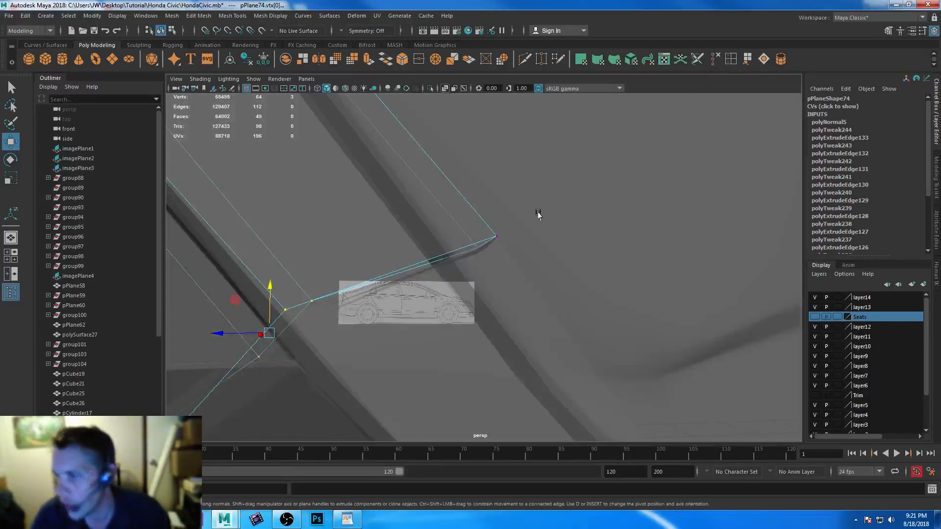
pyautogui.press('y')
pyautogui.click(437, 260)
pyautogui.keyDown('alt'); pyautogui.moveTo(439, 263); pyautogui.dragTo(392, 235); pyautogui.keyUp('alt')
pyautogui.click(424, 249)
pyautogui.press('Return')
pyautogui.press('w')
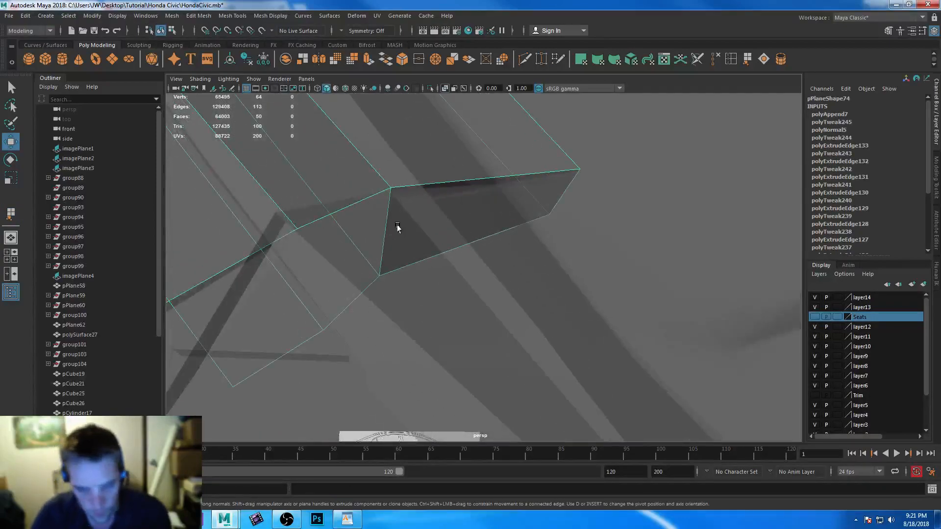
# Append two more faces to close the remaining middle and rear sections of the strip's lower end
pyautogui.press('y')
pyautogui.click(365, 198)
pyautogui.click(362, 293)
pyautogui.press('Return')
pyautogui.click(280, 239)
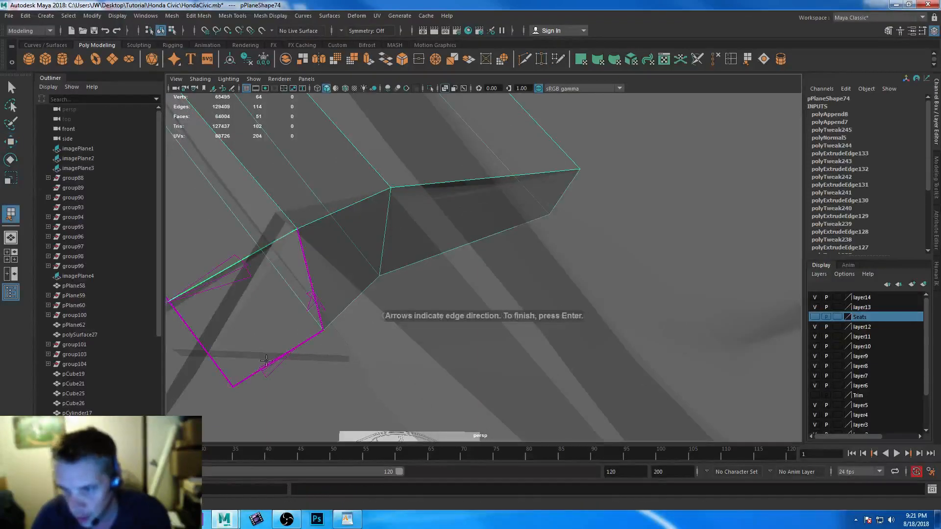
pyautogui.click(278, 359)
pyautogui.press('w')
# Finish the lower-end face and append two faces across the door-side sections of the strip's open upper end
pyautogui.scroll(-5, 360, 348)
pyautogui.keyDown('alt'); pyautogui.moveTo(427, 294); pyautogui.dragTo(474, 317); pyautogui.keyUp('alt')
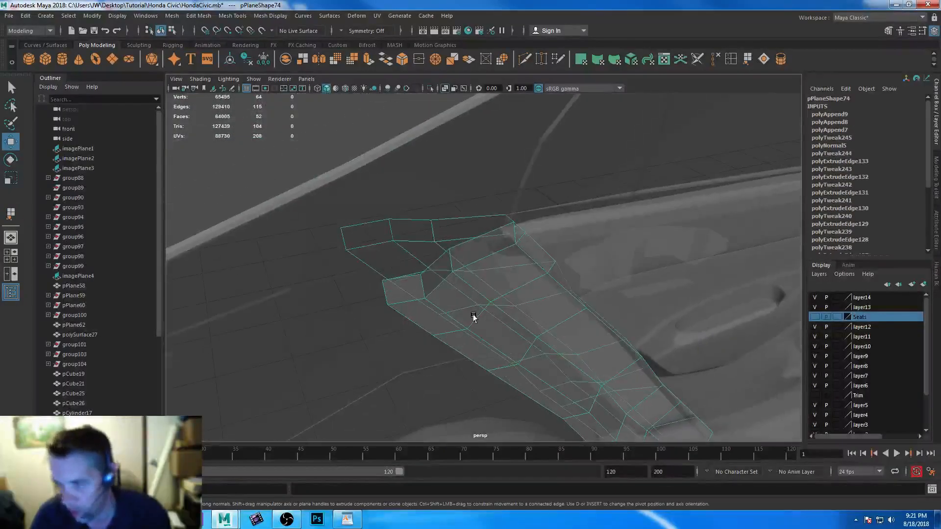
pyautogui.press('y')
pyautogui.click(482, 236)
pyautogui.click(468, 219)
pyautogui.press('Return')
pyautogui.click(432, 238)
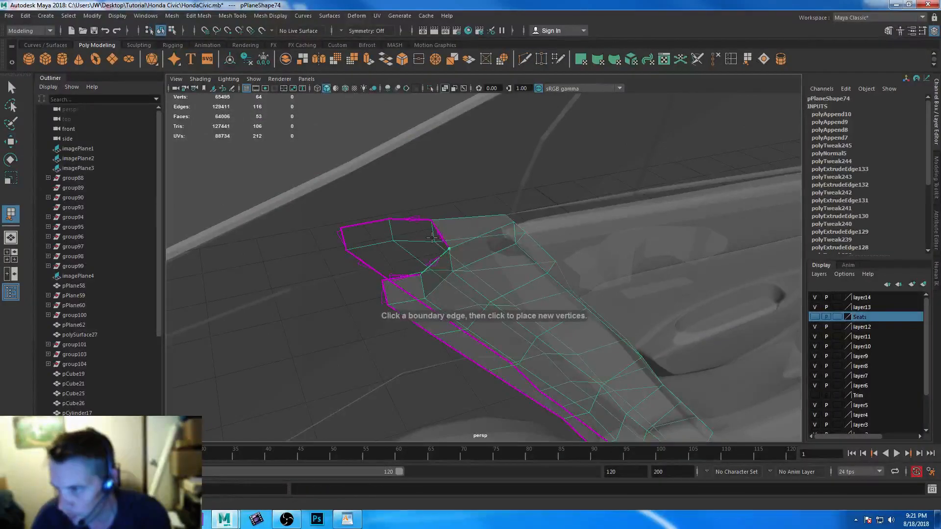
pyautogui.click(414, 218)
pyautogui.press('Return')
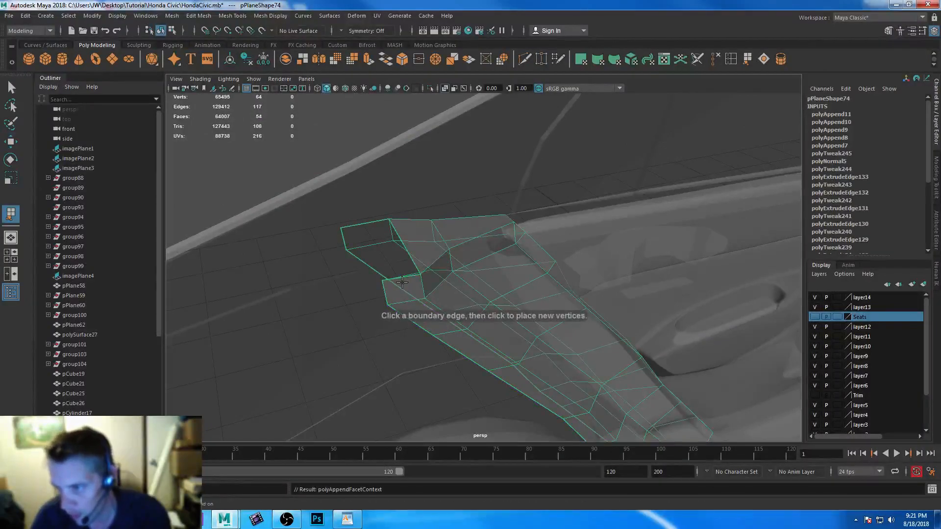
# Append two more faces to close the remaining sections of the strip's upper end
pyautogui.click(407, 277)
pyautogui.click(373, 221)
pyautogui.press('Return')
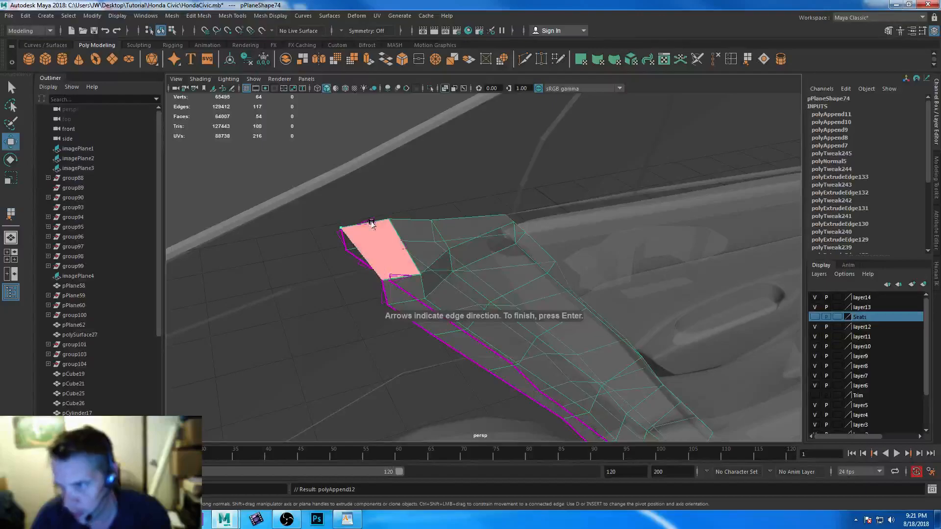
pyautogui.keyDown('alt'); pyautogui.moveTo(398, 320); pyautogui.dragTo(396, 268); pyautogui.keyUp('alt')
pyautogui.press('y')
pyautogui.click(351, 246)
pyautogui.click(341, 247)
pyautogui.press('Return')
pyautogui.keyDown('alt'); pyautogui.moveTo(567, 343); pyautogui.dragTo(449, 259); pyautogui.keyUp('alt')
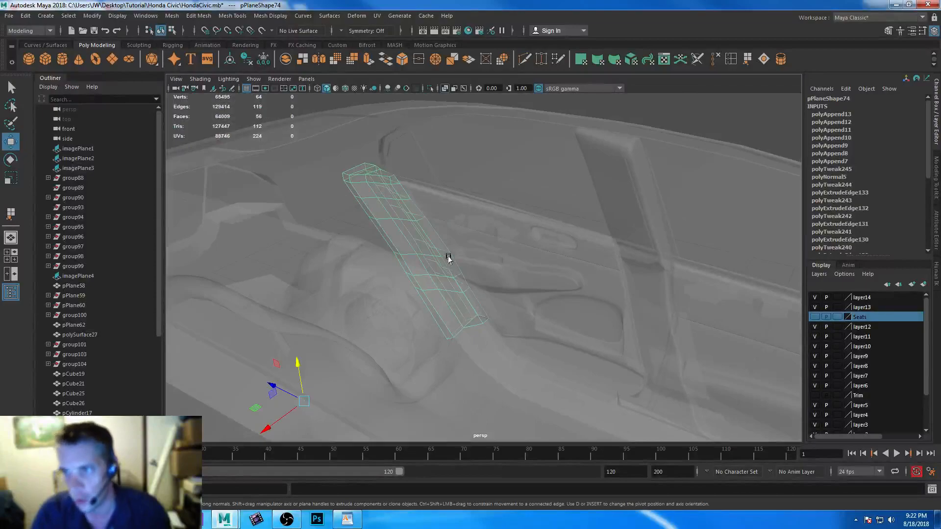
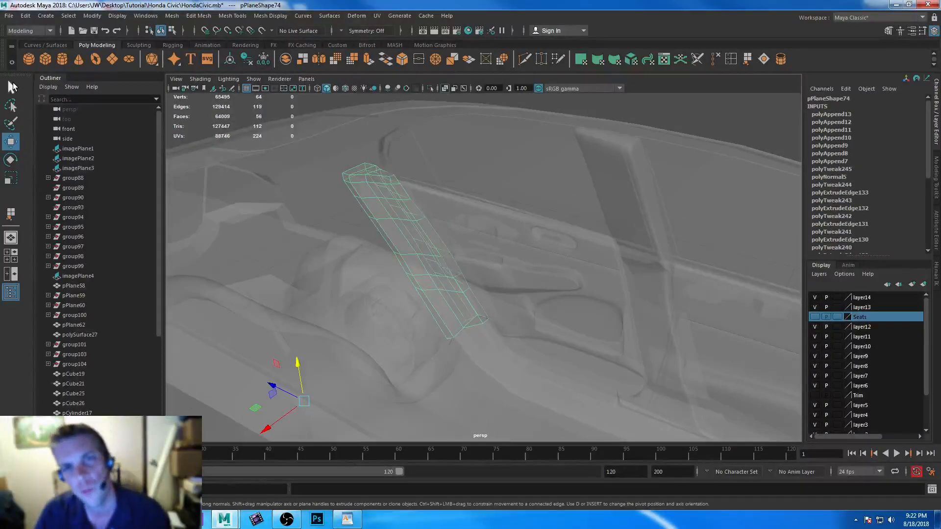
# Turn off X-ray display and show the strip and the sill trim in smooth mesh preview
pyautogui.click(11, 86)
pyautogui.keyDown('alt'); pyautogui.moveTo(294, 225); pyautogui.dragTo(402, 275); pyautogui.keyUp('alt')
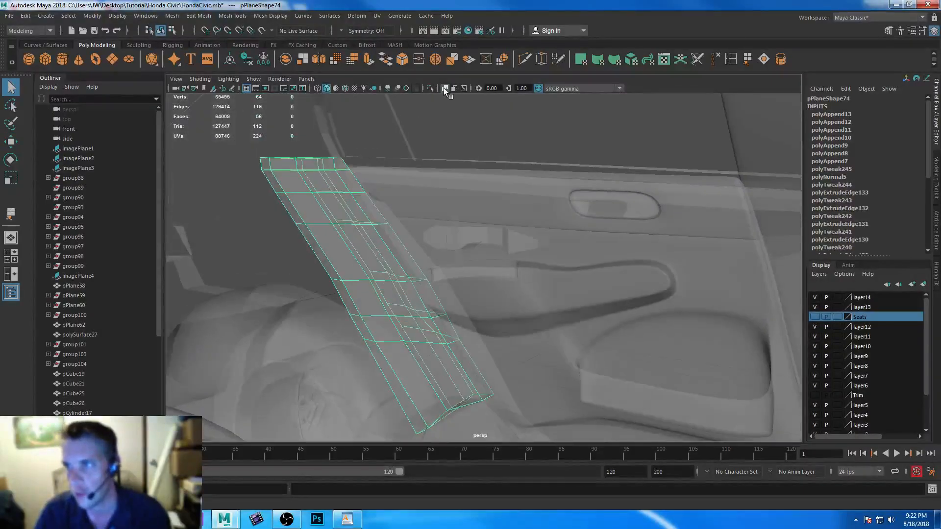
pyautogui.click(445, 88)
pyautogui.press('3')
pyautogui.scroll(3, 463, 325)
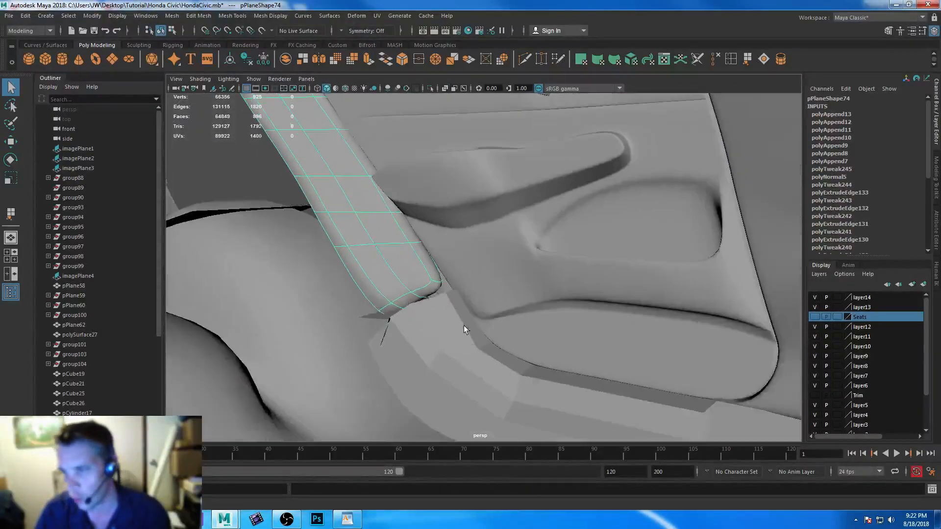
pyautogui.click(440, 325)
pyautogui.press('3')
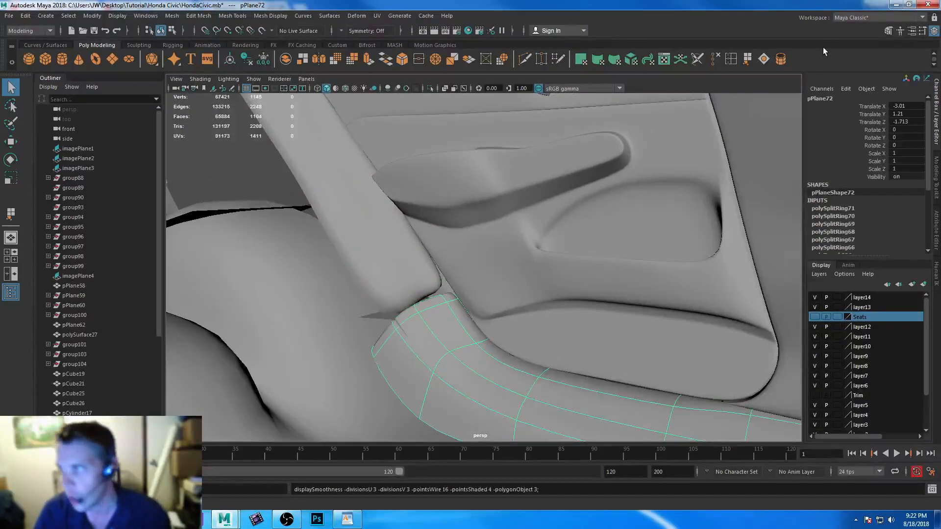
# Insert an edge loop across the strip close to its lower end to sharpen the joint with the sill trim
pyautogui.keyDown('shift'); pyautogui.moveTo(511, 268); pyautogui.dragTo(439, 272, button='right'); pyautogui.keyUp('shift')
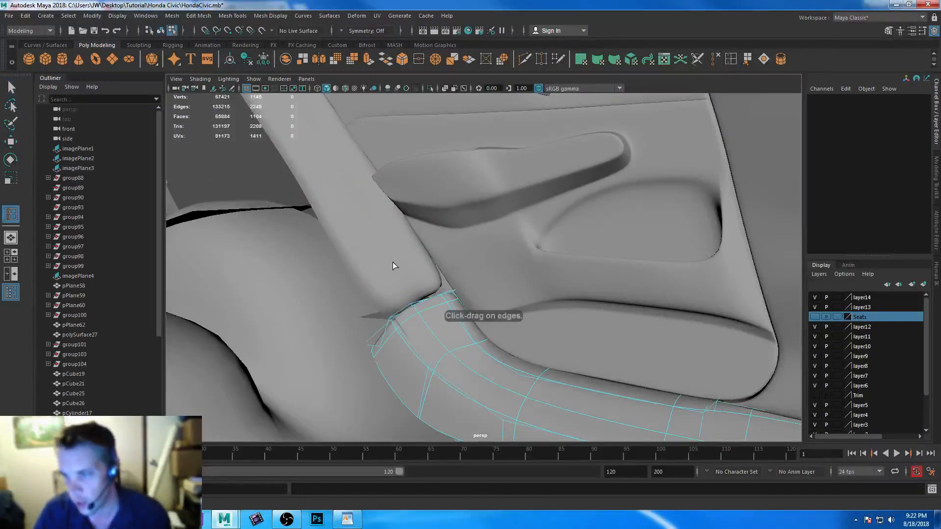
pyautogui.click(393, 263)
pyautogui.moveTo(426, 264); pyautogui.dragTo(445, 291)
pyautogui.keyDown('alt'); pyautogui.moveTo(498, 343); pyautogui.dragTo(467, 364); pyautogui.keyUp('alt')
pyautogui.keyDown('alt'); pyautogui.moveTo(467, 364); pyautogui.dragTo(458, 322, button='right'); pyautogui.keyUp('alt')
pyautogui.moveTo(458, 323)
pyautogui.keyDown('alt'); pyautogui.mouseDown()
pyautogui.moveTo(467, 322)
pyautogui.moveTo(464, 309)
pyautogui.moveTo(431, 269)
pyautogui.moveTo(470, 329)
pyautogui.mouseUp(); pyautogui.keyUp('alt')
# Insert a lengthwise edge loop along the strip close to its wheel-arch-side edge
pyautogui.click(11, 87)
pyautogui.moveTo(366, 215); pyautogui.dragTo(320, 198, button='right')
pyautogui.click(496, 319)
pyautogui.keyDown('alt'); pyautogui.moveTo(496, 319); pyautogui.dragTo(460, 313); pyautogui.keyUp('alt')
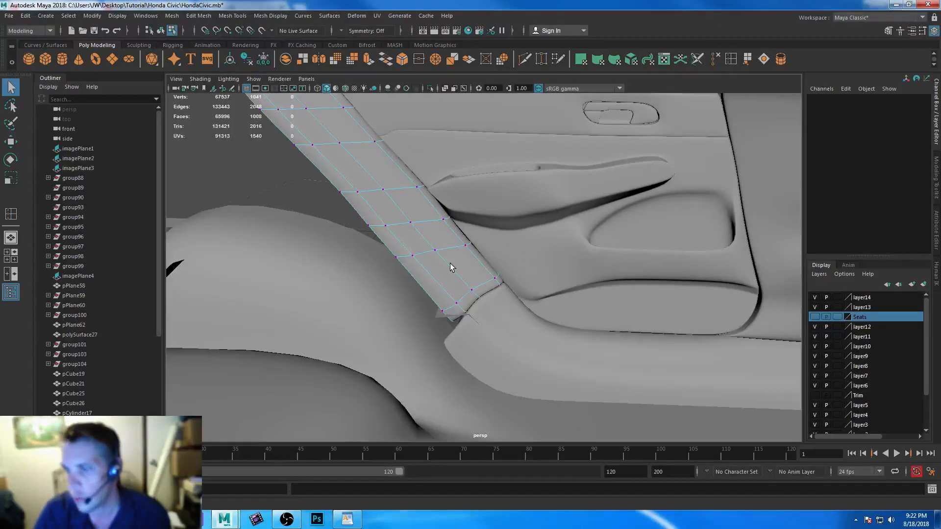
pyautogui.press('g')
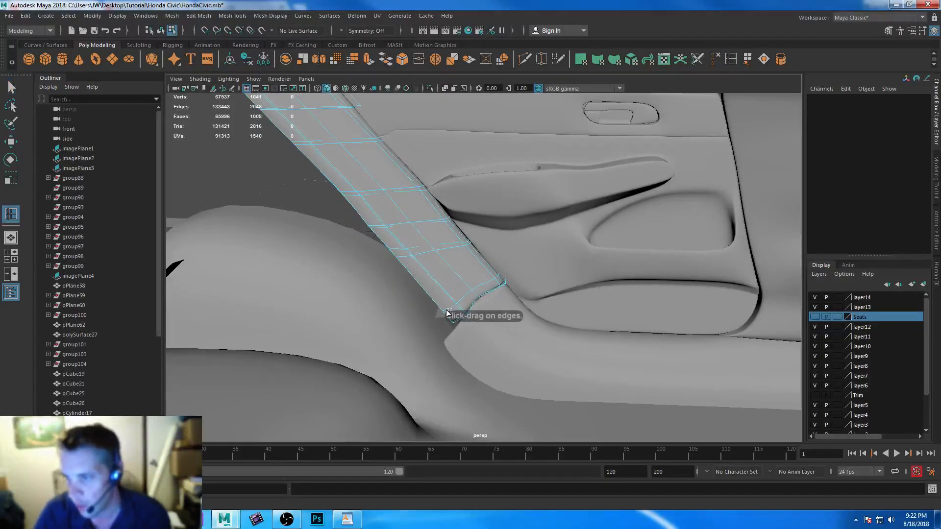
pyautogui.click(465, 327)
pyautogui.hotkey('ctrl', 'z')
pyautogui.click(468, 294)
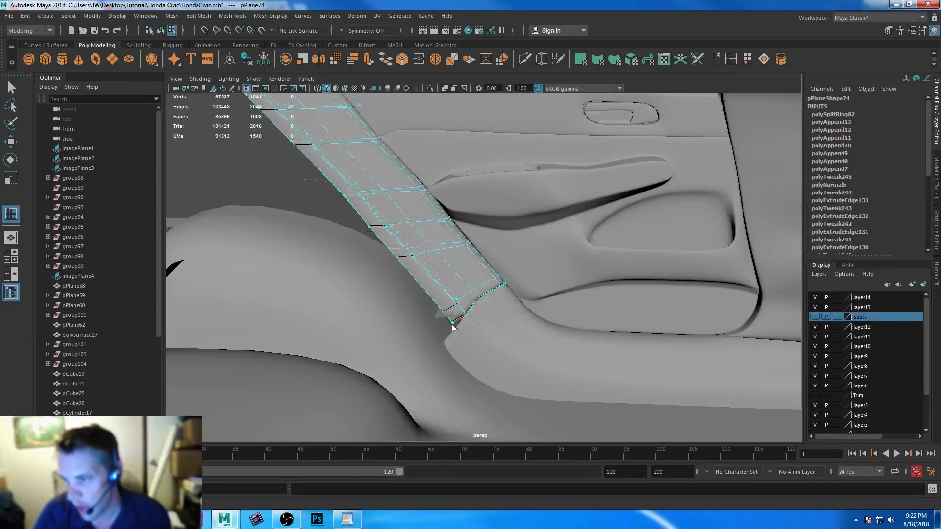
pyautogui.click(454, 323)
pyautogui.moveTo(481, 377)
pyautogui.keyDown('alt'); pyautogui.mouseDown()
pyautogui.moveTo(453, 348)
pyautogui.moveTo(471, 362)
pyautogui.mouseUp(); pyautogui.keyUp('alt')
# In the side view, nudge the vertices at the strip's lower end slightly forward to meet the sill trim
pyautogui.press('space')
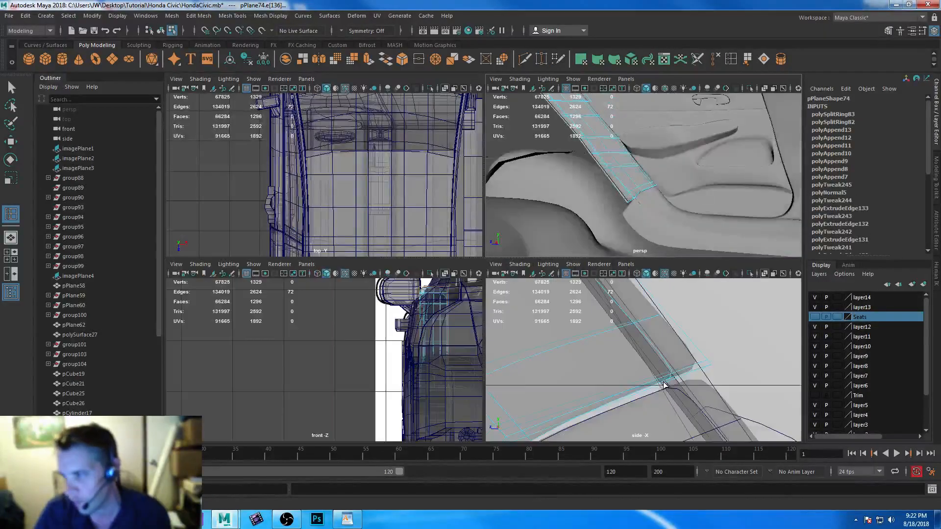
pyautogui.press('space')
pyautogui.moveTo(485, 237); pyautogui.dragTo(436, 236, button='right')
pyautogui.keyDown('alt'); pyautogui.moveTo(290, 417); pyautogui.dragTo(467, 216, button='middle'); pyautogui.keyUp('alt')
pyautogui.keyDown('alt'); pyautogui.moveTo(321, 337); pyautogui.dragTo(438, 310, button='middle'); pyautogui.keyUp('alt')
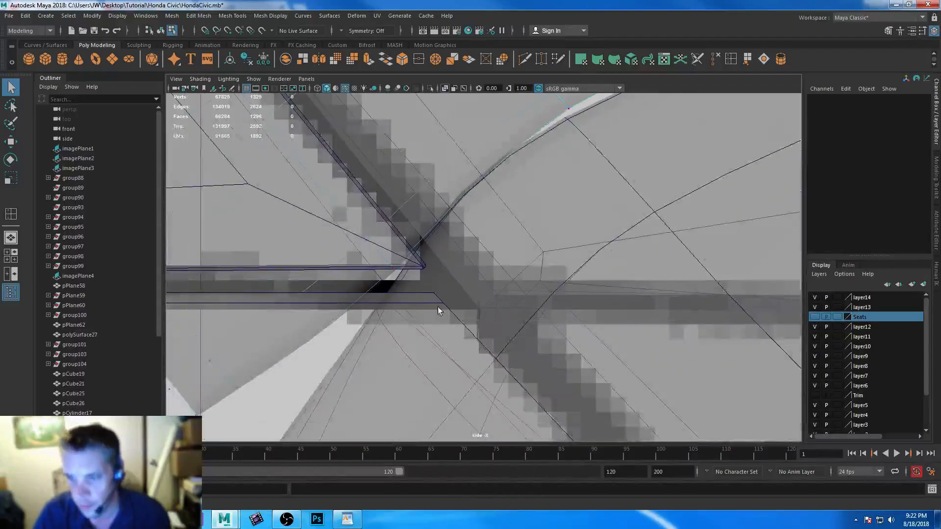
pyautogui.moveTo(440, 294); pyautogui.dragTo(378, 235)
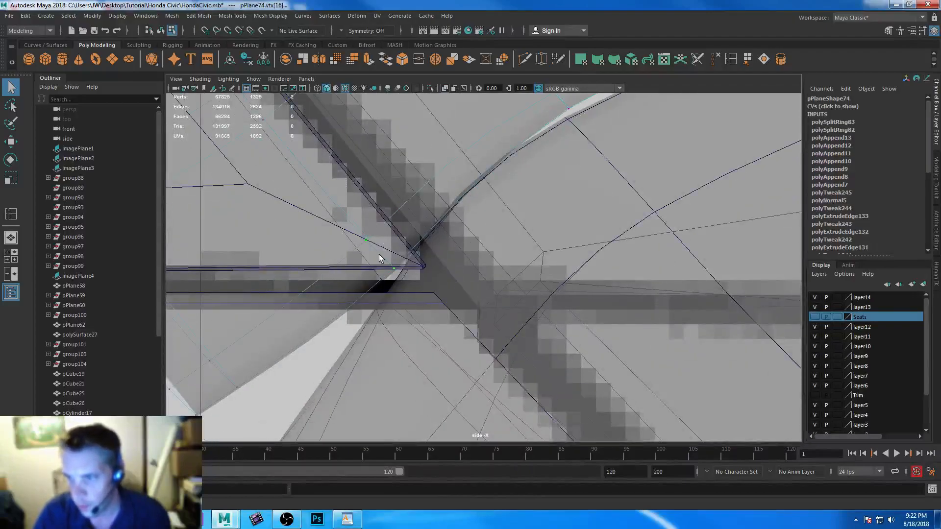
pyautogui.press('w')
pyautogui.moveTo(389, 275); pyautogui.dragTo(396, 276)
# Adjust the vertices along the lower part of the strip's wheel-arch-side edge in the side view
pyautogui.keyDown('alt'); pyautogui.moveTo(384, 286); pyautogui.dragTo(484, 160, button='middle'); pyautogui.keyUp('alt')
pyautogui.moveTo(231, 214); pyautogui.dragTo(378, 318)
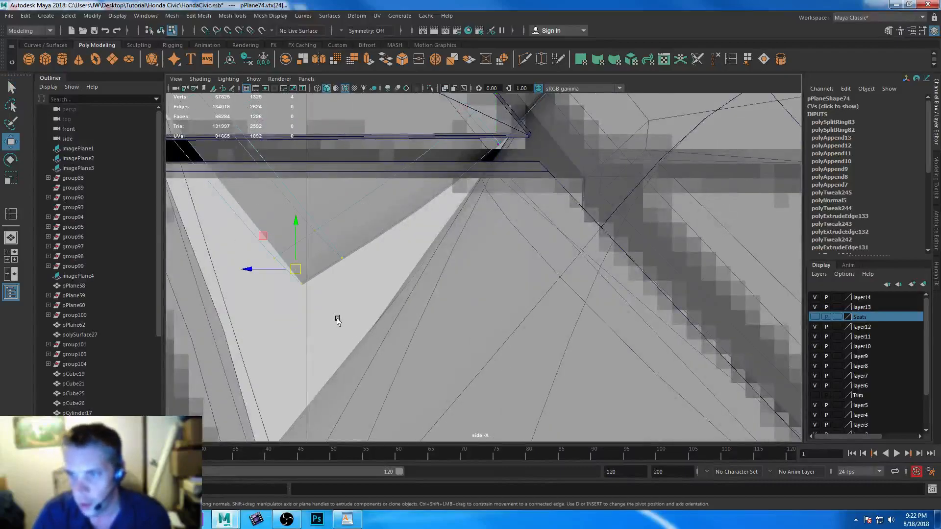
pyautogui.scroll(-8, 432, 325)
pyautogui.scroll(5, 432, 326)
pyautogui.moveTo(453, 267); pyautogui.dragTo(431, 318)
pyautogui.click(442, 259)
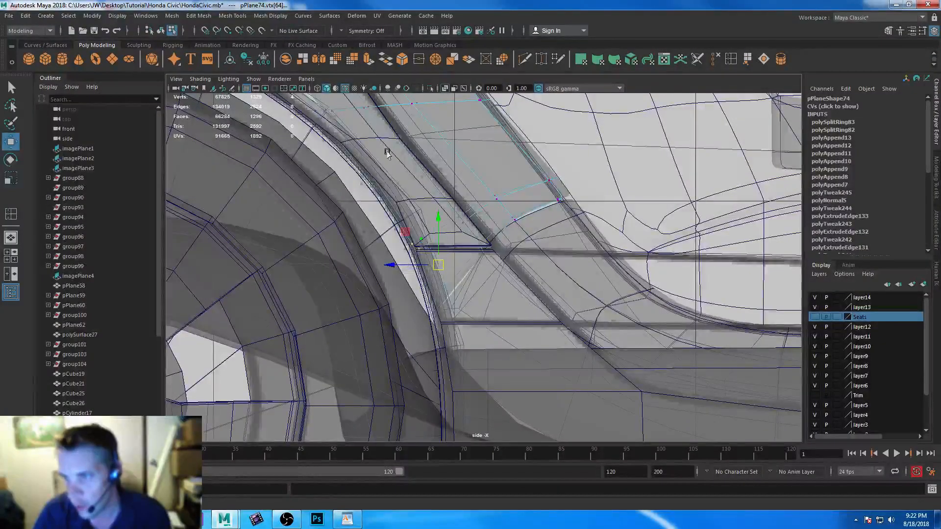
pyautogui.keyDown('alt'); pyautogui.moveTo(389, 149); pyautogui.dragTo(475, 280, button='middle'); pyautogui.keyUp('alt')
pyautogui.moveTo(336, 130); pyautogui.dragTo(406, 244)
pyautogui.moveTo(377, 204); pyautogui.dragTo(375, 210)
# Move the middle and upper vertices of the strip's wheel-arch-side edge forward in the side view
pyautogui.keyDown('alt'); pyautogui.moveTo(316, 142); pyautogui.dragTo(399, 252, button='middle'); pyautogui.keyUp('alt')
pyautogui.moveTo(338, 204); pyautogui.dragTo(443, 279)
pyautogui.keyDown('shift'); pyautogui.moveTo(339, 164); pyautogui.dragTo(394, 211); pyautogui.keyUp('shift')
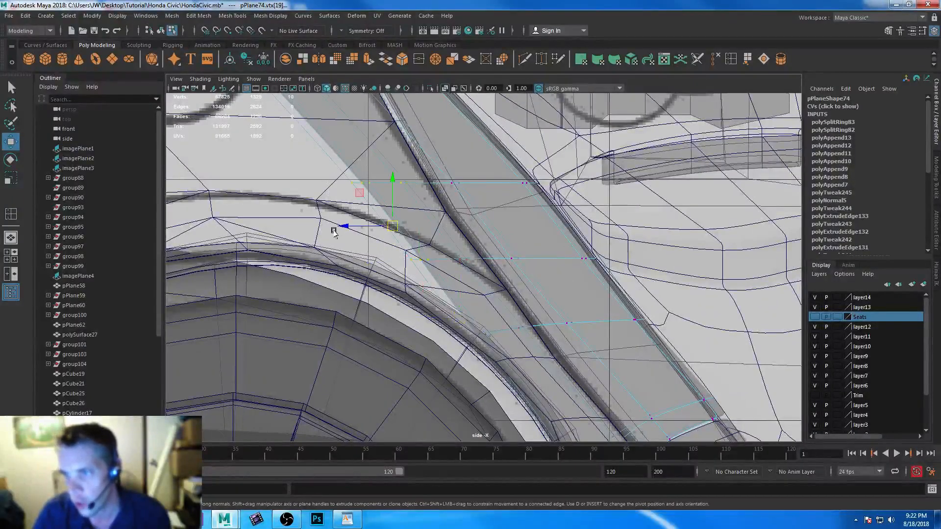
pyautogui.moveTo(338, 227); pyautogui.dragTo(351, 226)
pyautogui.keyDown('alt'); pyautogui.moveTo(551, 191); pyautogui.dragTo(713, 375, button='middle'); pyautogui.keyUp('alt')
pyautogui.moveTo(286, 104); pyautogui.dragTo(363, 189)
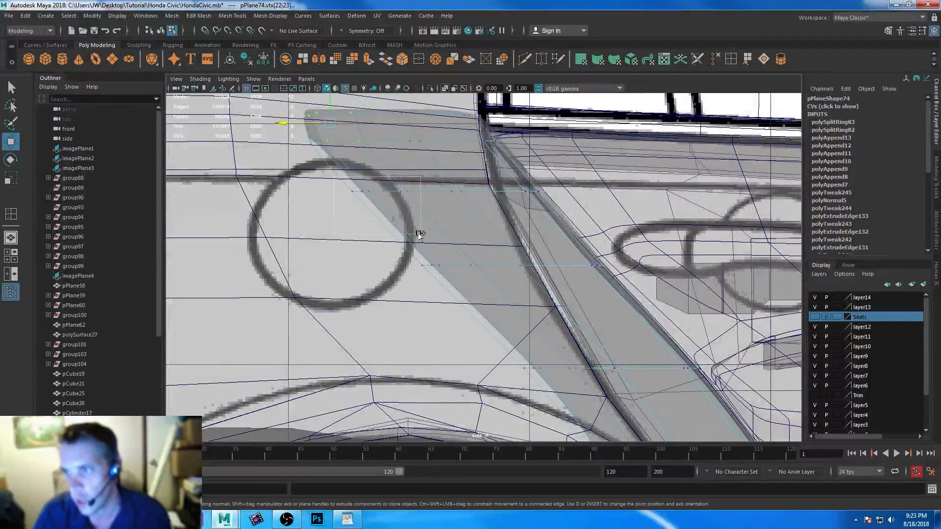
pyautogui.keyDown('shift'); pyautogui.moveTo(408, 254); pyautogui.dragTo(501, 305); pyautogui.keyUp('shift')
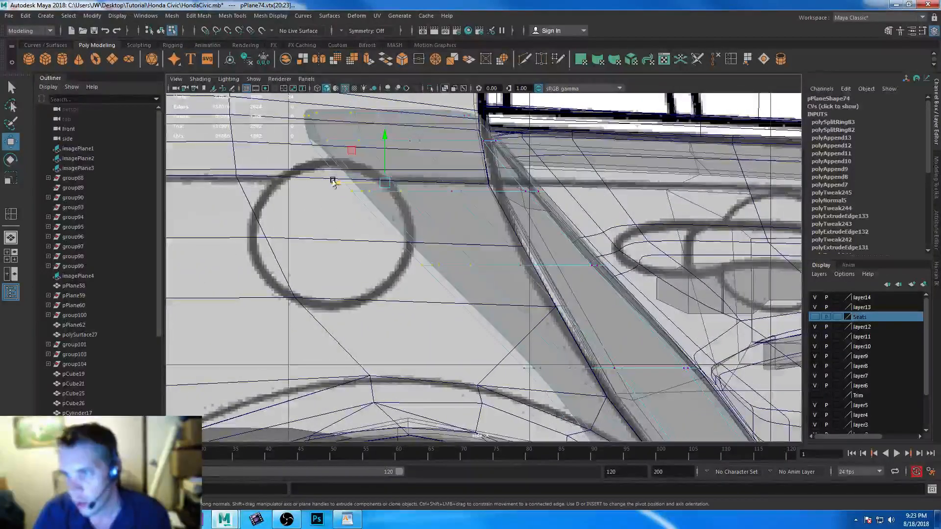
pyautogui.moveTo(337, 185); pyautogui.dragTo(370, 188)
pyautogui.press('space')
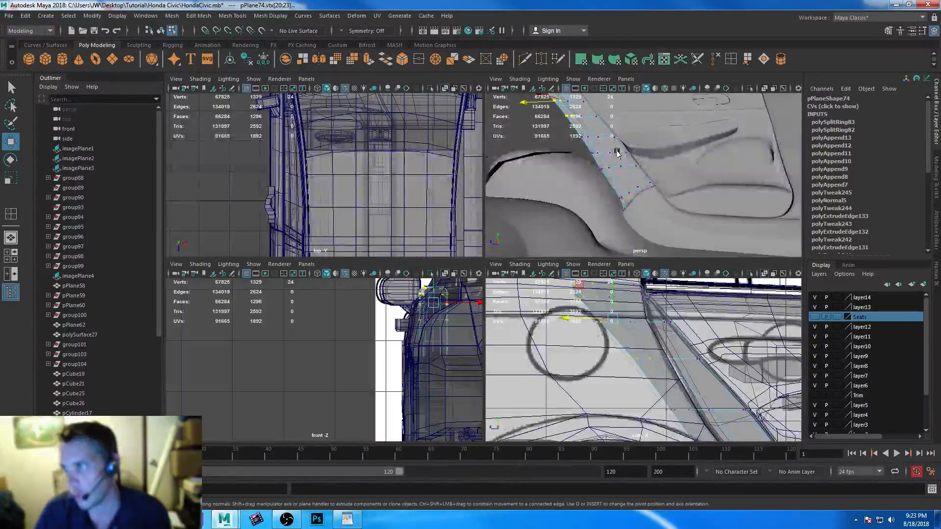
# Move the outboard vertices at the strip's upper end slightly inward along X in the perspective view
pyautogui.press('space')
pyautogui.keyDown('alt'); pyautogui.moveTo(656, 243); pyautogui.dragTo(567, 162, button='right'); pyautogui.keyUp('alt')
pyautogui.keyDown('alt'); pyautogui.moveTo(480, 184); pyautogui.dragTo(578, 282, button='middle'); pyautogui.keyUp('alt')
pyautogui.keyDown('alt'); pyautogui.moveTo(578, 282); pyautogui.dragTo(519, 248); pyautogui.keyUp('alt')
pyautogui.keyDown('alt'); pyautogui.moveTo(519, 248); pyautogui.dragTo(645, 354, button='right'); pyautogui.keyUp('alt')
pyautogui.keyDown('alt'); pyautogui.moveTo(646, 355); pyautogui.dragTo(611, 334); pyautogui.keyUp('alt')
pyautogui.keyDown('alt'); pyautogui.moveTo(612, 334); pyautogui.dragTo(483, 386, button='middle'); pyautogui.keyUp('alt')
pyautogui.moveTo(484, 386)
pyautogui.keyDown('alt'); pyautogui.mouseDown()
pyautogui.moveTo(491, 381)
pyautogui.moveTo(483, 372)
pyautogui.mouseUp(); pyautogui.keyUp('alt')
pyautogui.moveTo(425, 309); pyautogui.dragTo(494, 367)
pyautogui.keyDown('alt'); pyautogui.moveTo(421, 385); pyautogui.dragTo(442, 385); pyautogui.keyUp('alt')
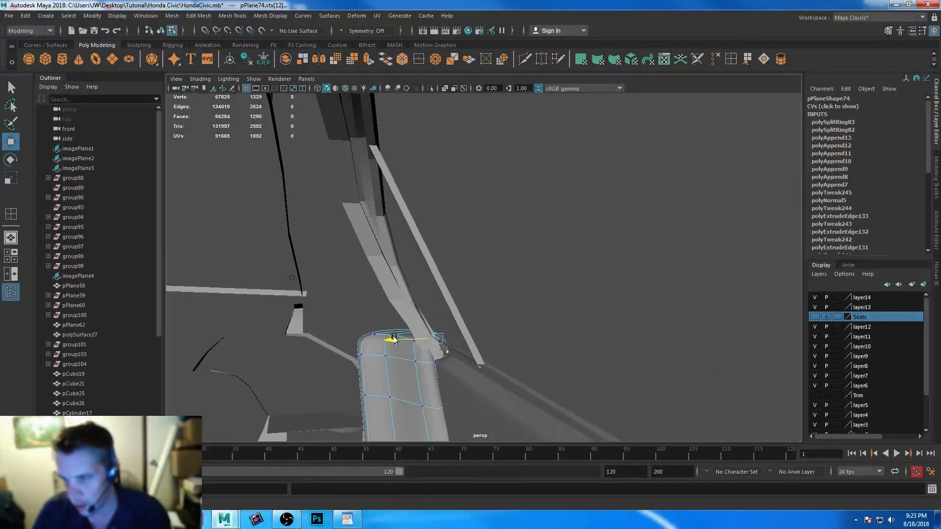
pyautogui.keyDown('alt'); pyautogui.moveTo(392, 306); pyautogui.dragTo(439, 363); pyautogui.keyUp('alt')
pyautogui.moveTo(390, 319); pyautogui.dragTo(388, 318)
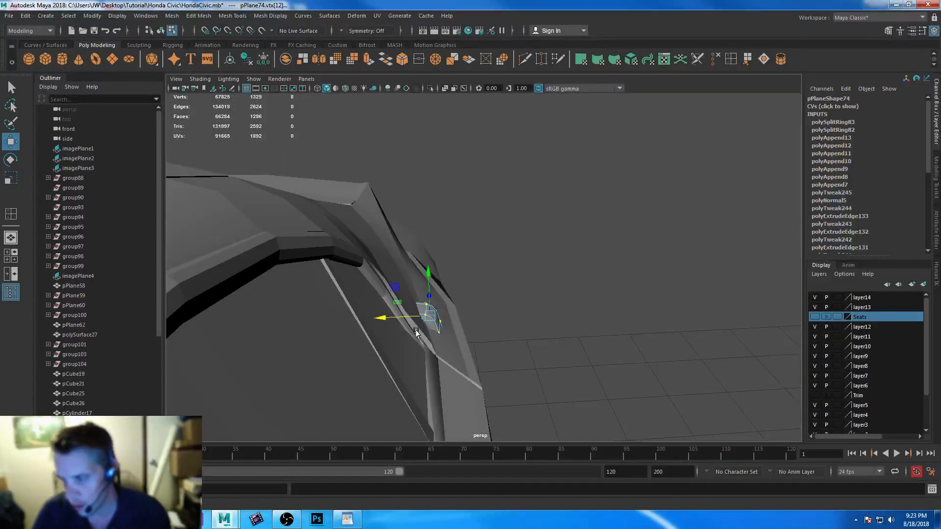
# Move the small faces on the outboard side of the strip's upper end inward along X
pyautogui.moveTo(434, 310); pyautogui.dragTo(435, 319, button='right')
pyautogui.click(433, 321)
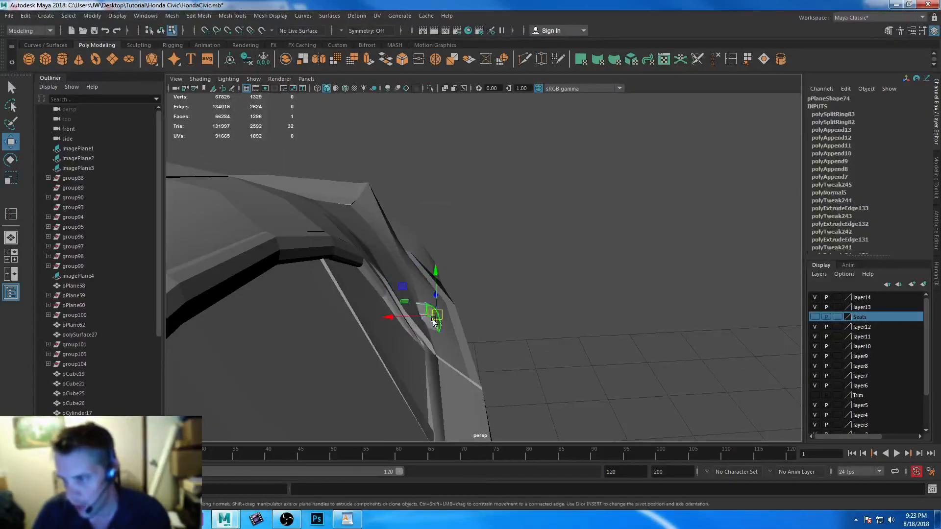
pyautogui.moveTo(392, 314); pyautogui.dragTo(369, 317)
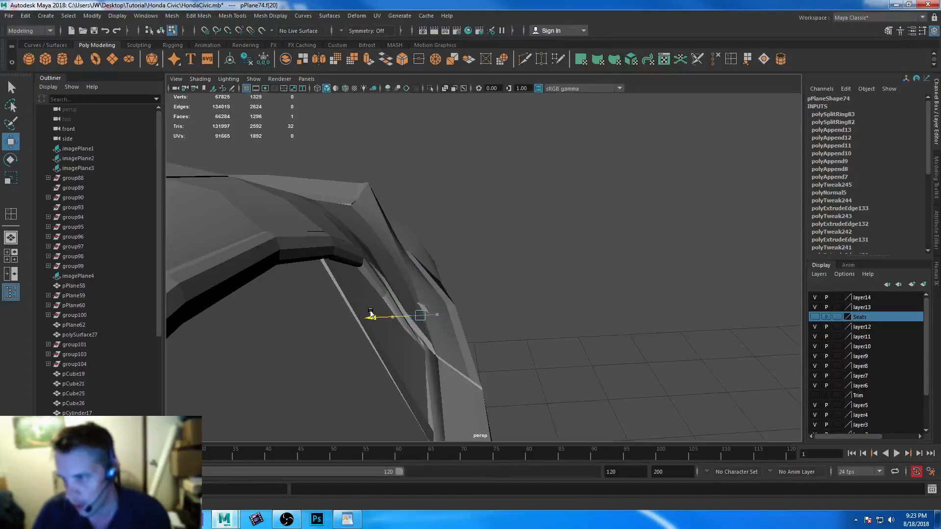
pyautogui.click(423, 308)
pyautogui.moveTo(380, 311); pyautogui.dragTo(370, 311)
# Select the wheel-arch-side lengthwise edges of the strip and sill trim at their joint and move them together along X toward the cabin
pyautogui.keyDown('alt'); pyautogui.moveTo(370, 312); pyautogui.dragTo(402, 258); pyautogui.keyUp('alt')
pyautogui.moveTo(402, 256); pyautogui.dragTo(454, 220, button='right')
pyautogui.click(466, 216)
pyautogui.keyDown('alt'); pyautogui.moveTo(569, 346); pyautogui.dragTo(486, 292, button='right'); pyautogui.keyUp('alt')
pyautogui.keyDown('alt'); pyautogui.moveTo(486, 292); pyautogui.dragTo(397, 258); pyautogui.keyUp('alt')
pyautogui.rightClick(395, 239)
pyautogui.moveTo(506, 308)
pyautogui.keyDown('alt'); pyautogui.mouseDown(button='right')
pyautogui.moveTo(394, 192)
pyautogui.moveTo(507, 358)
pyautogui.moveTo(450, 300)
pyautogui.moveTo(531, 372)
pyautogui.moveTo(505, 317)
pyautogui.mouseUp(button='right'); pyautogui.keyUp('alt')
pyautogui.click(392, 157)
pyautogui.keyDown('alt'); pyautogui.moveTo(505, 317); pyautogui.dragTo(418, 252); pyautogui.keyUp('alt')
pyautogui.click(431, 241)
pyautogui.keyDown('shift'); pyautogui.click(459, 305); pyautogui.keyUp('shift')
pyautogui.moveTo(459, 305); pyautogui.dragTo(457, 211, button='right')
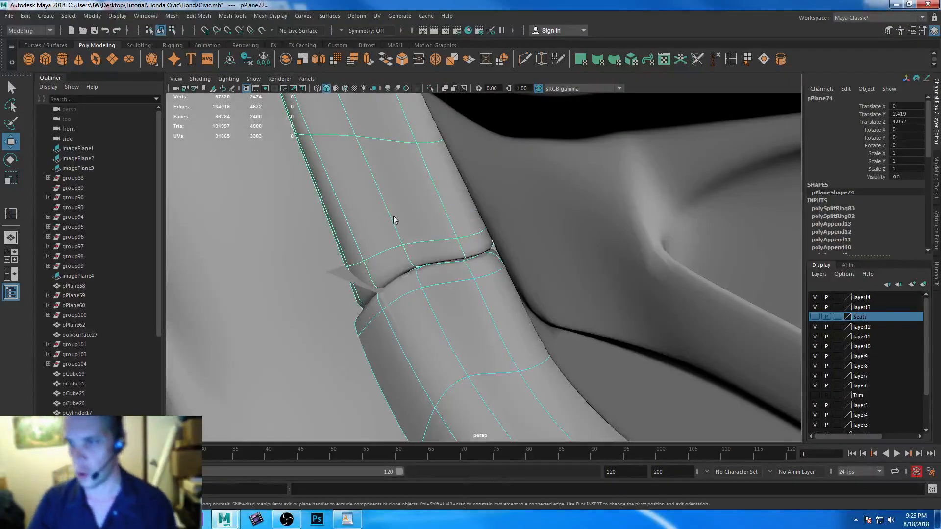
pyautogui.doubleClick(375, 254)
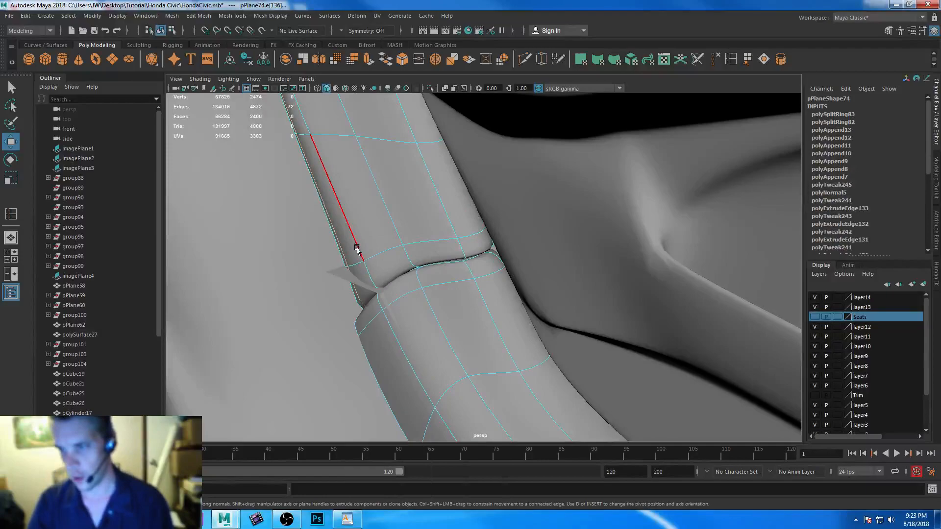
pyautogui.click(357, 249)
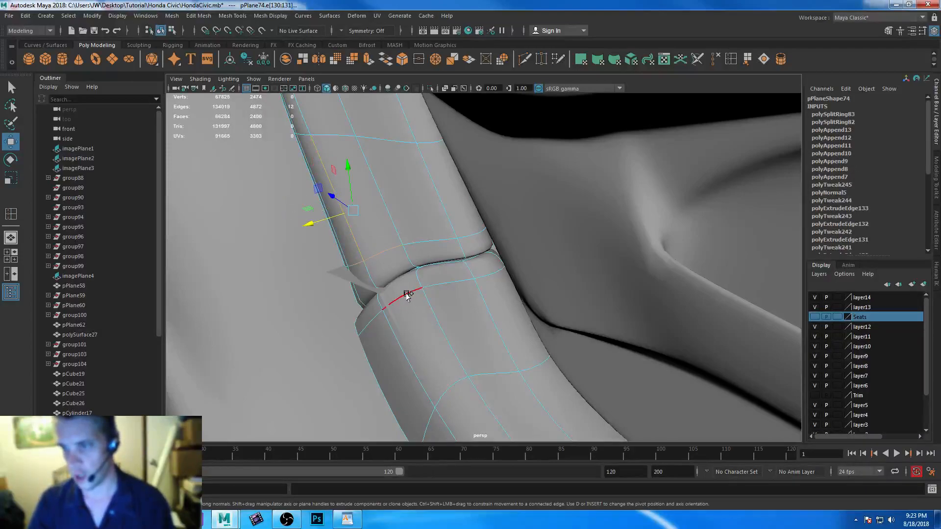
pyautogui.doubleClick(392, 321)
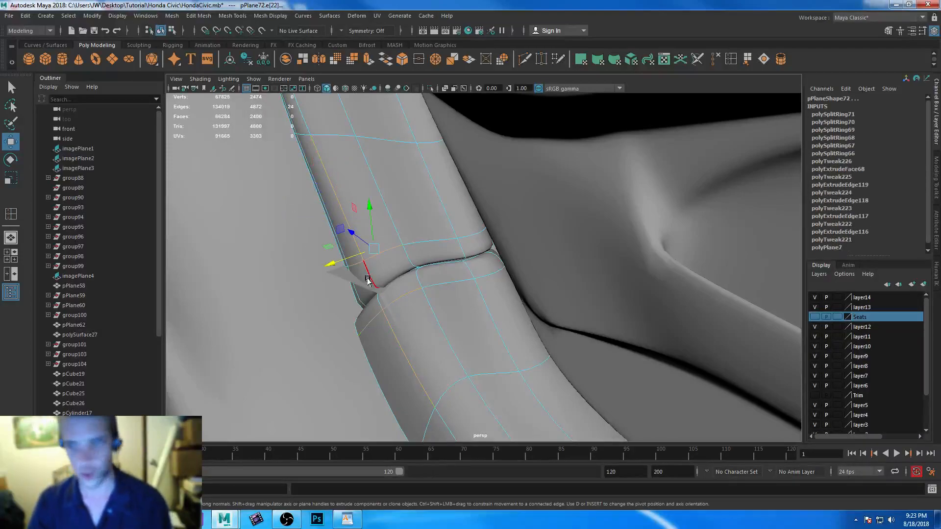
pyautogui.moveTo(328, 264); pyautogui.dragTo(297, 269)
# Return to object mode, make the Seats layer visible and clear the selection
pyautogui.scroll(-3, 343, 311)
pyautogui.keyDown('alt'); pyautogui.moveTo(342, 311); pyautogui.dragTo(462, 325); pyautogui.keyUp('alt')
pyautogui.keyDown('alt'); pyautogui.moveTo(498, 313); pyautogui.dragTo(429, 324, button='middle'); pyautogui.keyUp('alt')
pyautogui.moveTo(430, 237); pyautogui.dragTo(478, 223, button='right')
pyautogui.scroll(-4, 413, 230)
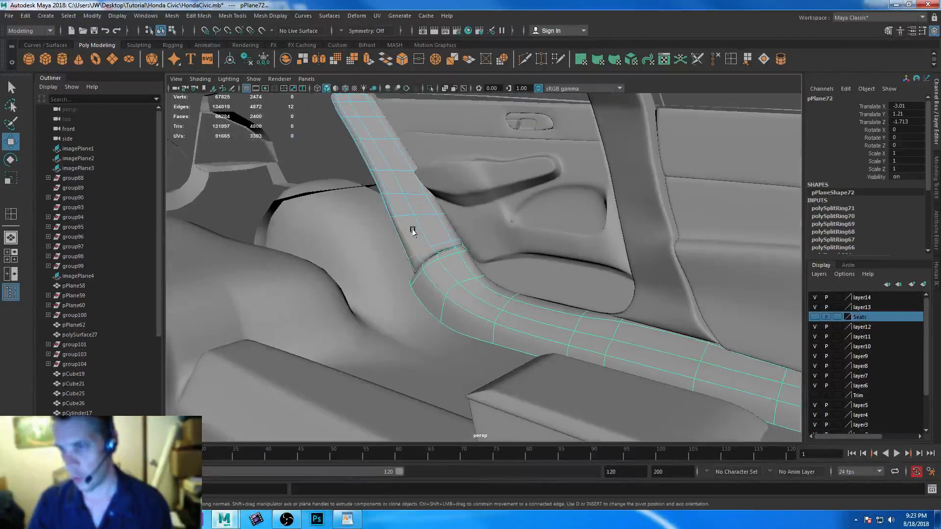
pyautogui.click(815, 317)
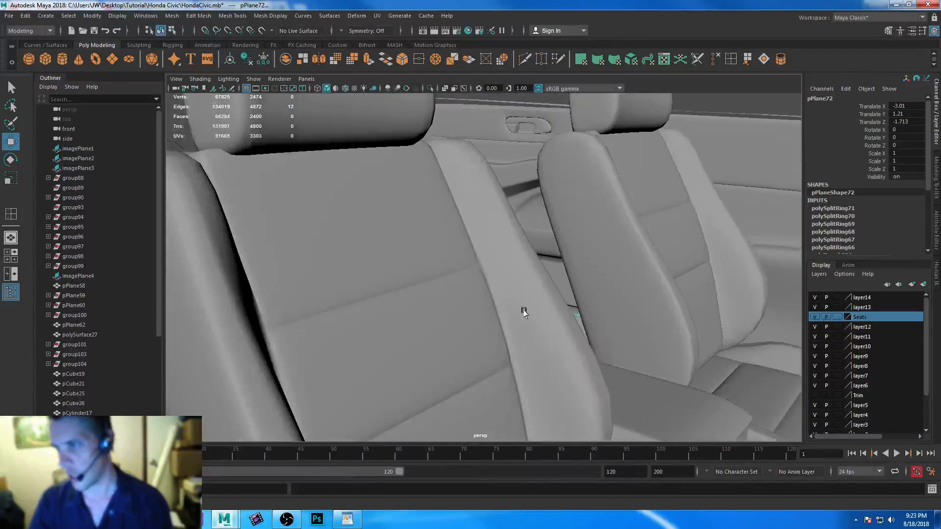
pyautogui.scroll(-5, 525, 311)
pyautogui.keyDown('alt'); pyautogui.moveTo(477, 280); pyautogui.dragTo(538, 288); pyautogui.keyUp('alt')
pyautogui.moveTo(574, 237); pyautogui.dragTo(575, 297, button='right')
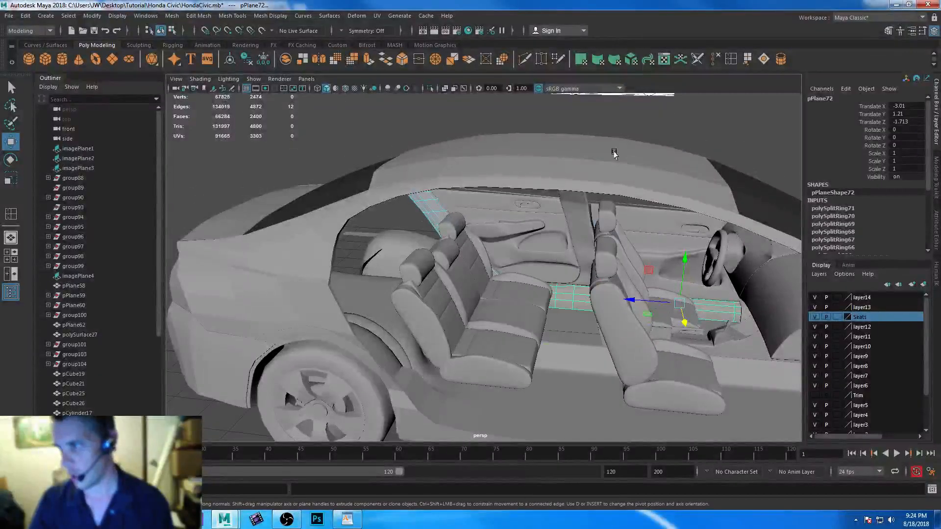
pyautogui.click(619, 129)
pyautogui.moveTo(429, 206); pyautogui.dragTo(473, 127, button='right')
pyautogui.click(473, 125)
# Examine the interior trim together with the seats from the open side of the car
pyautogui.keyDown('alt'); pyautogui.moveTo(541, 334); pyautogui.dragTo(464, 340); pyautogui.keyUp('alt')
pyautogui.keyDown('alt'); pyautogui.moveTo(464, 340); pyautogui.dragTo(500, 366, button='right'); pyautogui.keyUp('alt')
pyautogui.moveTo(479, 352)
pyautogui.keyDown('alt'); pyautogui.mouseDown()
pyautogui.moveTo(463, 369)
pyautogui.moveTo(471, 349)
pyautogui.mouseUp(); pyautogui.keyUp('alt')
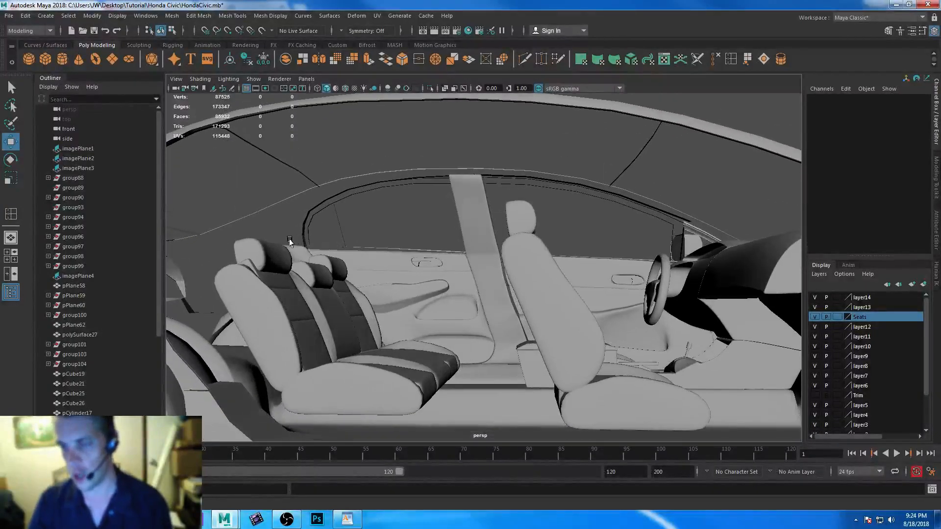
pyautogui.keyDown('alt'); pyautogui.moveTo(482, 269); pyautogui.dragTo(436, 289, button='right'); pyautogui.keyUp('alt')
pyautogui.keyDown('alt'); pyautogui.moveTo(437, 289); pyautogui.dragTo(416, 297); pyautogui.keyUp('alt')
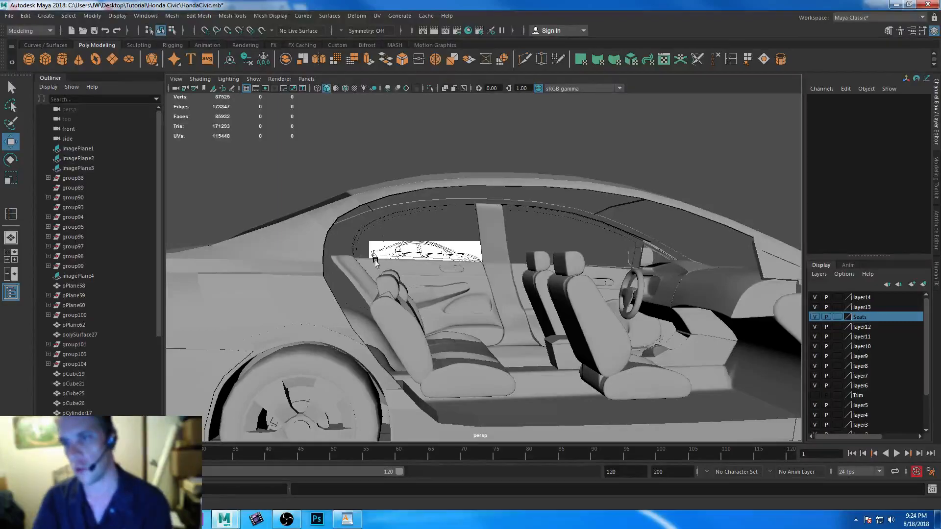
pyautogui.keyDown('alt'); pyautogui.moveTo(256, 264); pyautogui.dragTo(231, 260); pyautogui.keyUp('alt')
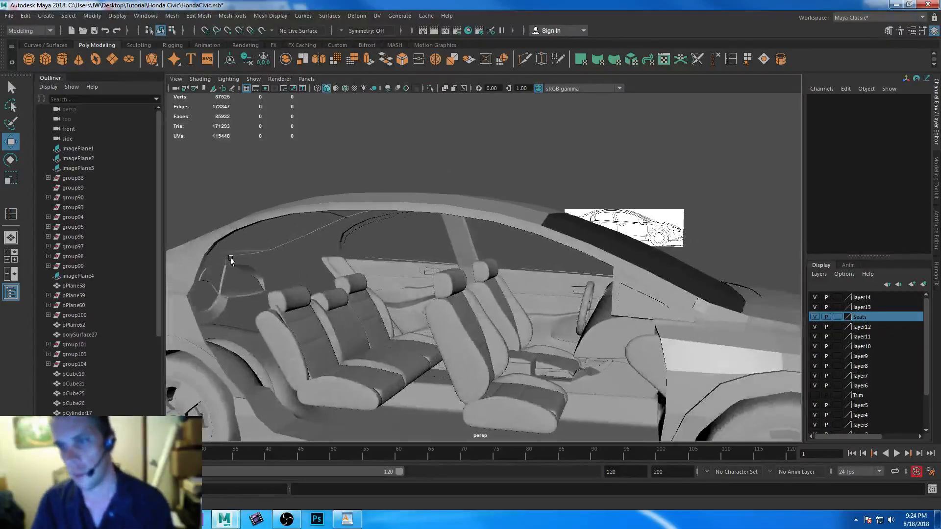